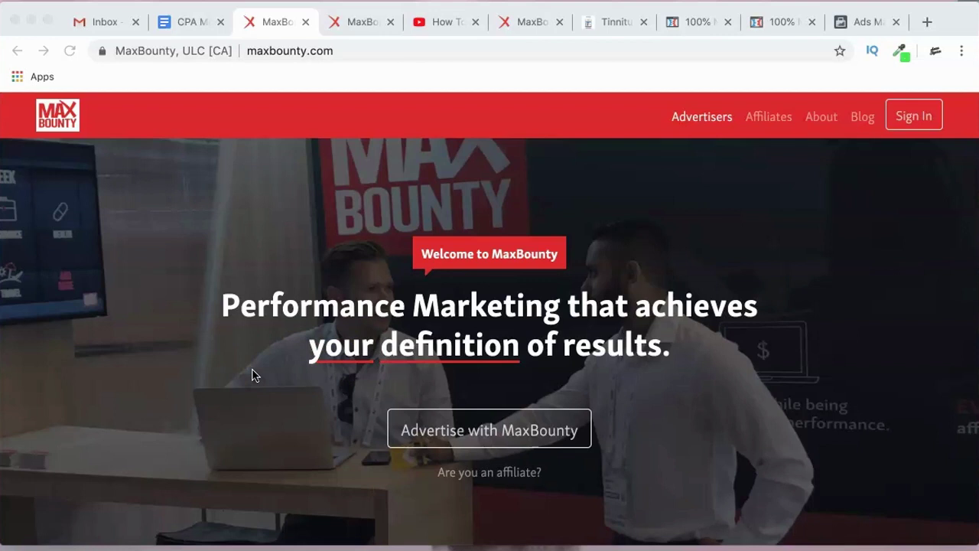
- Open the affiliate signup form from MaxBounty's Affiliates page
left_click(264, 267)
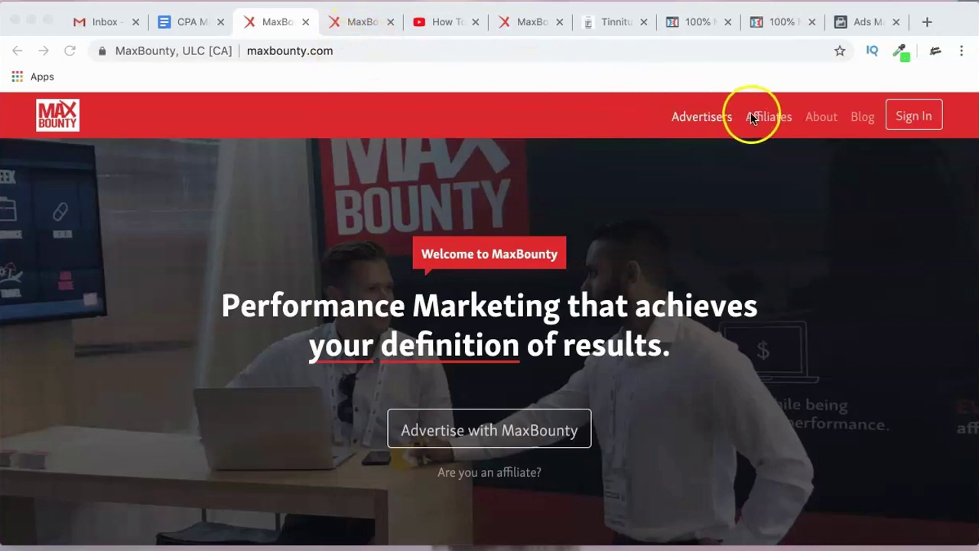
left_click(362, 25)
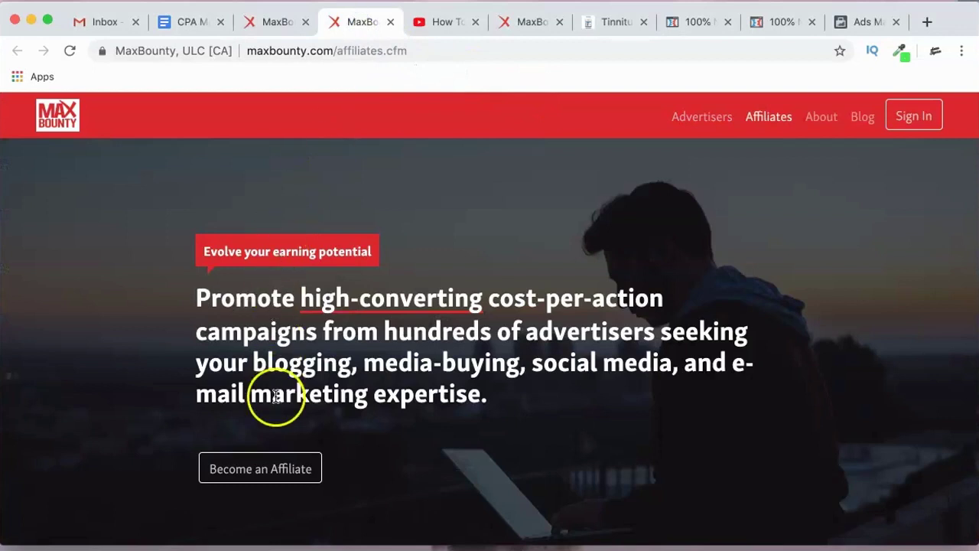
left_click(262, 466)
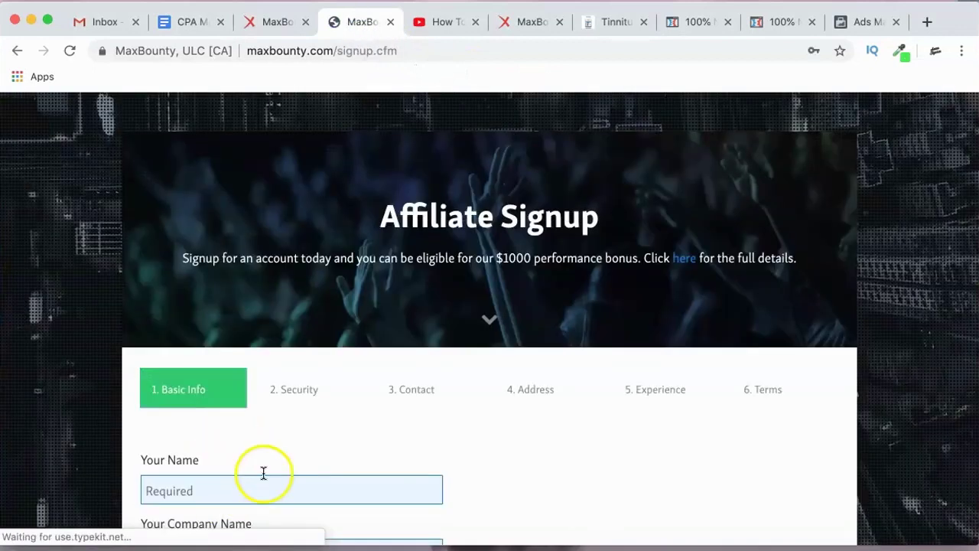
- Look over the Affiliate Signup form, including its sections from Basic Info to Terms
scroll(345, 376, "down", 3)
scroll(345, 377, "up", 1)
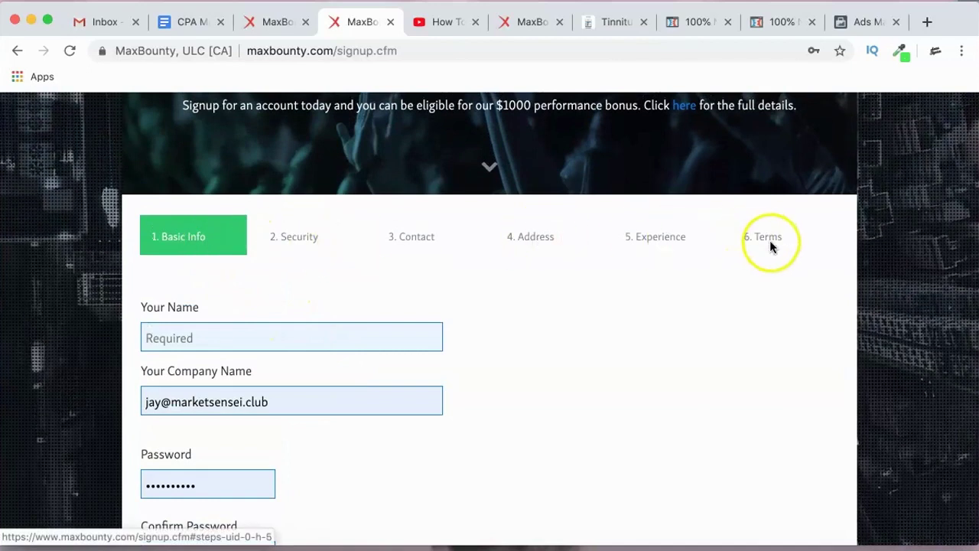
scroll(339, 376, "down", 2)
scroll(339, 376, "up", 4)
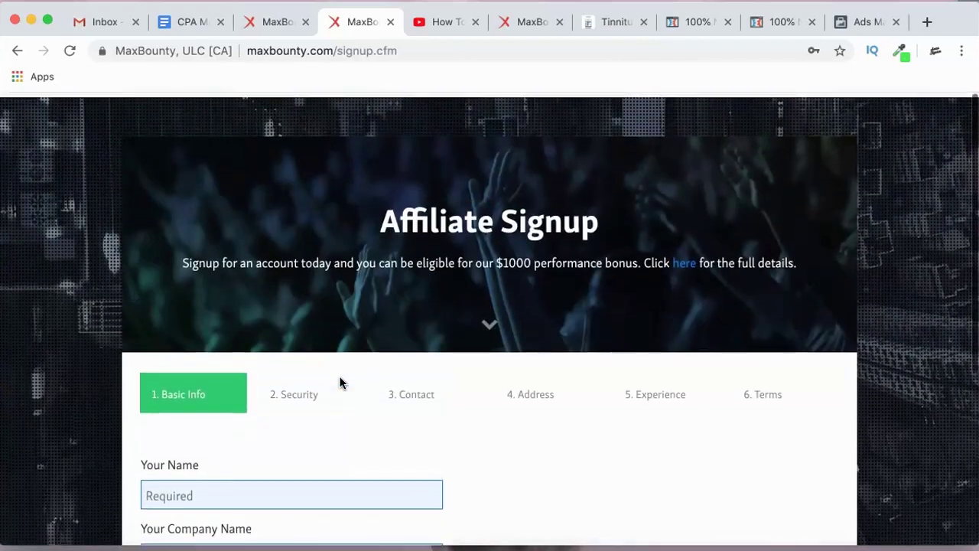
double_click(430, 224)
left_click(431, 225)
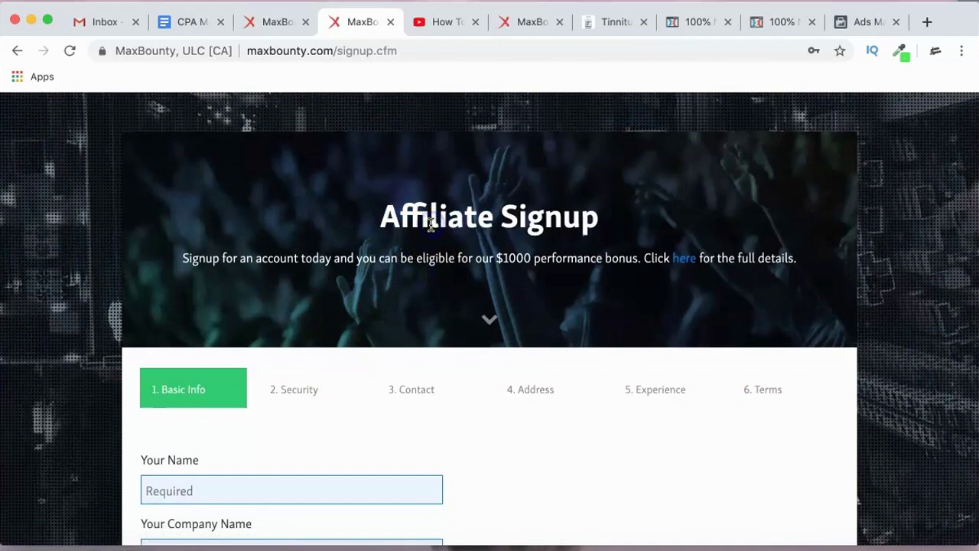
- Review the YouTube video page on getting approved on MaxBounty in 24 hours or less, alongside the signup form
left_click(439, 21)
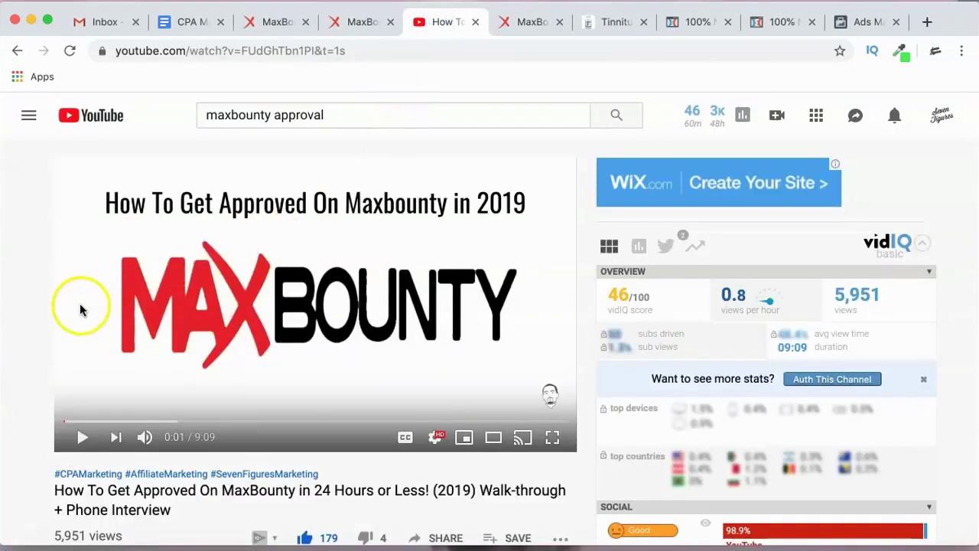
left_click(346, 23)
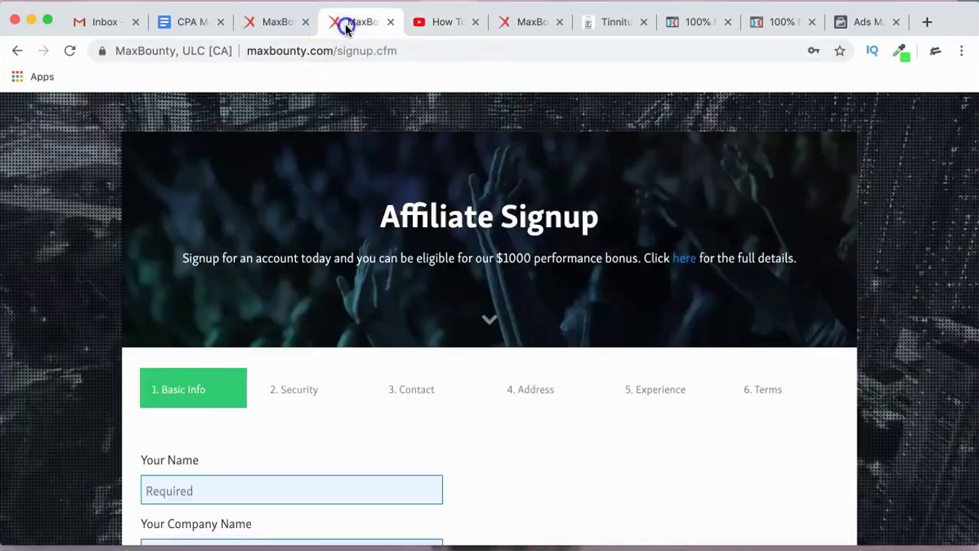
left_click(422, 23)
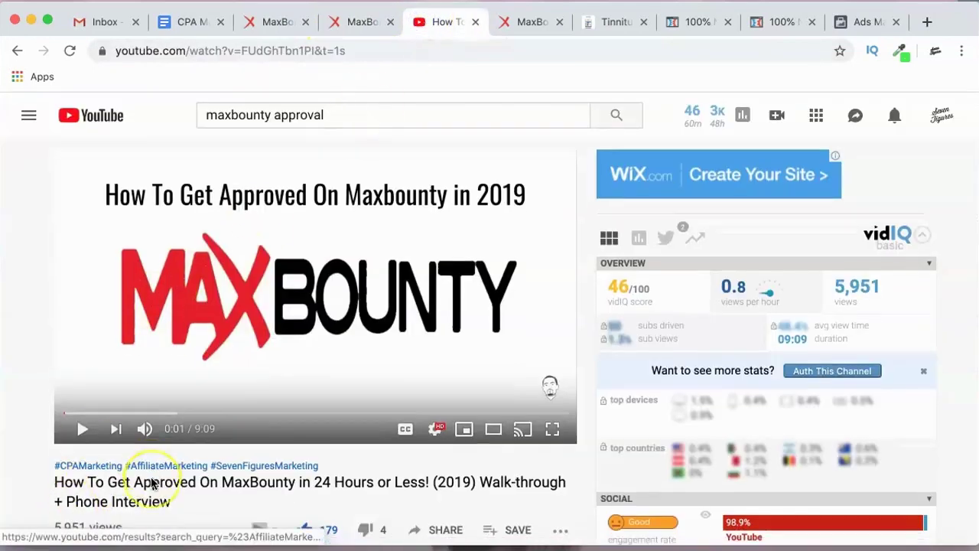
scroll(152, 483, "down", 3)
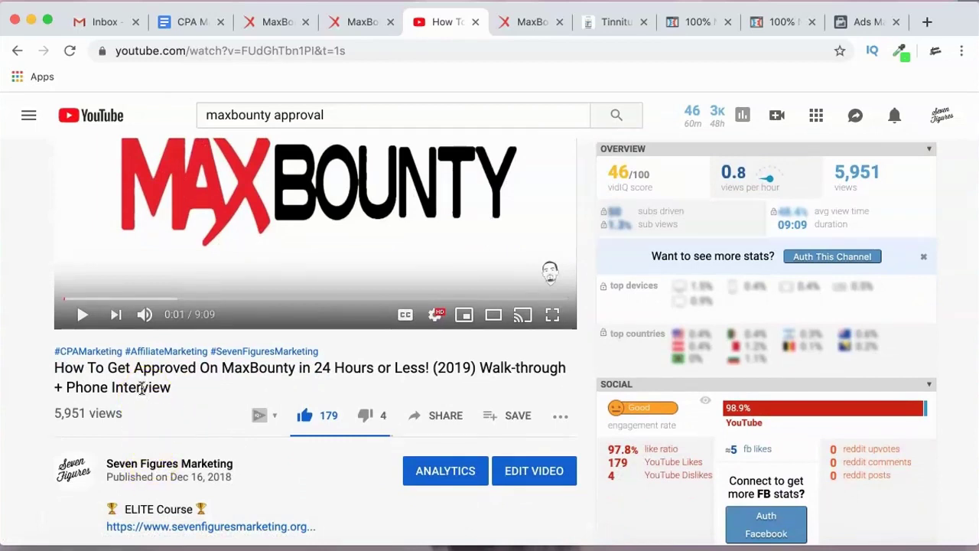
scroll(141, 389, "up", 3)
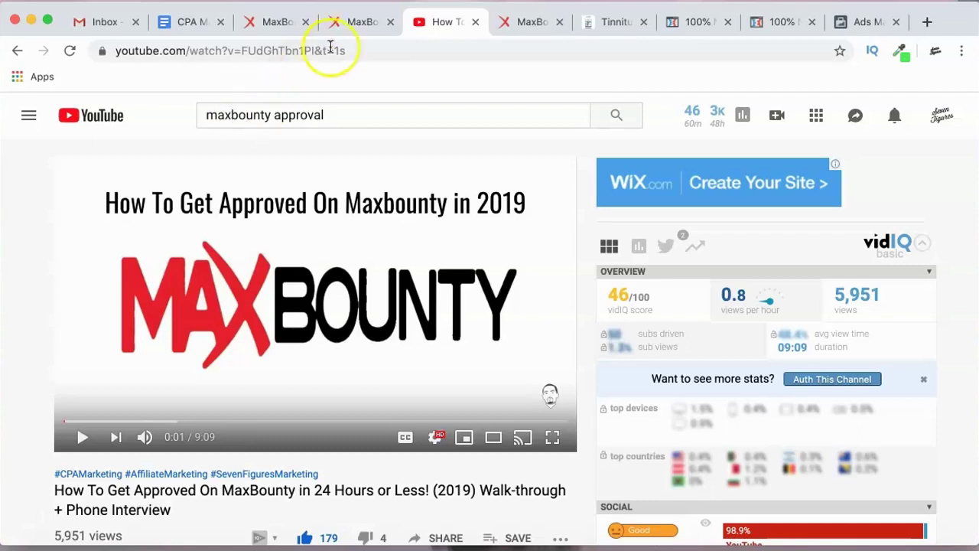
left_click(348, 24)
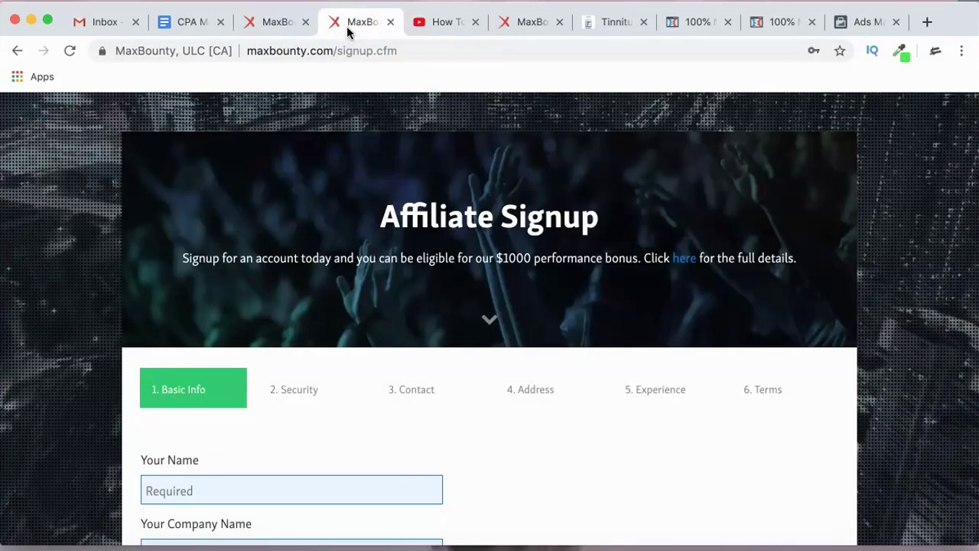
left_click(417, 23)
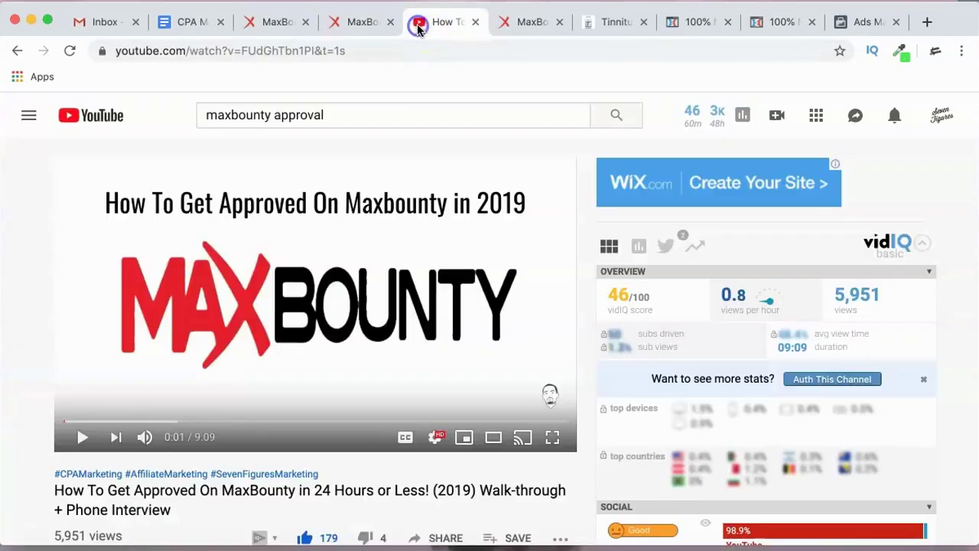
- View the Tinnitus 911 CPS - US/CA/AU/UK campaign page on MaxBounty and examine its title and description
left_click(519, 28)
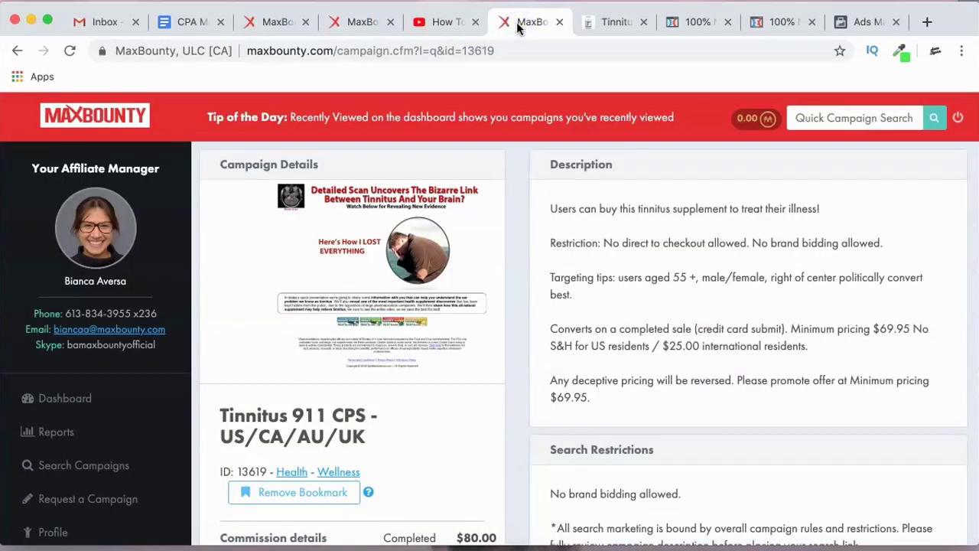
scroll(310, 418, "down", 5)
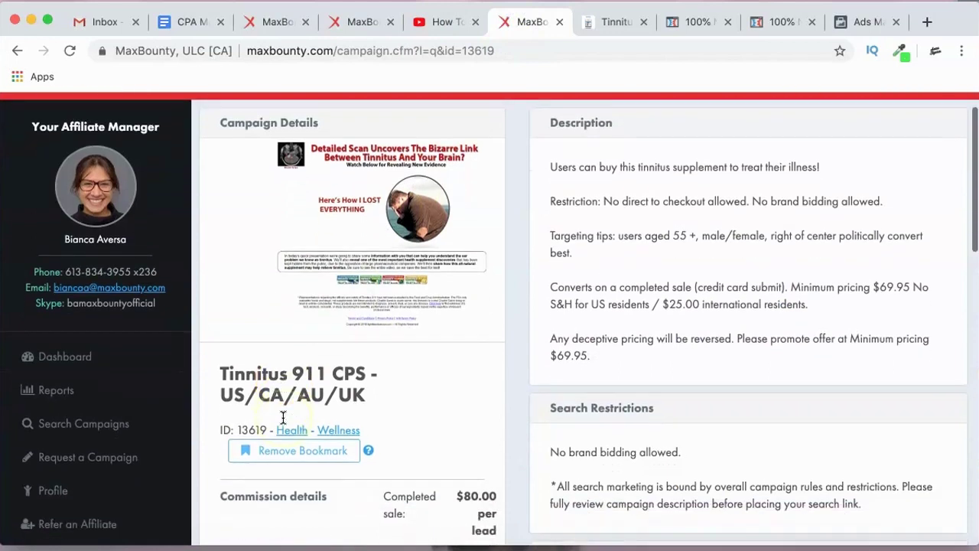
scroll(282, 415, "down", 4)
scroll(282, 415, "up", 5)
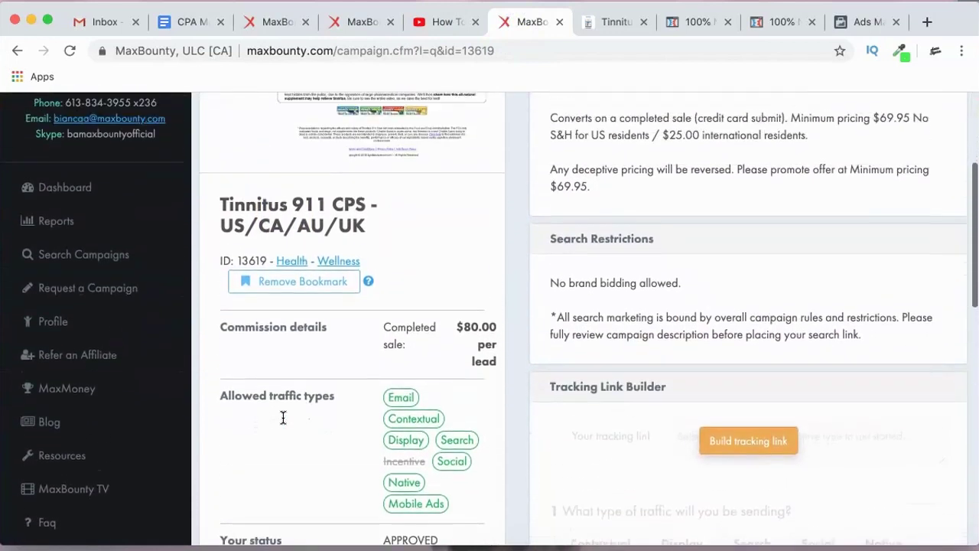
left_click(256, 309)
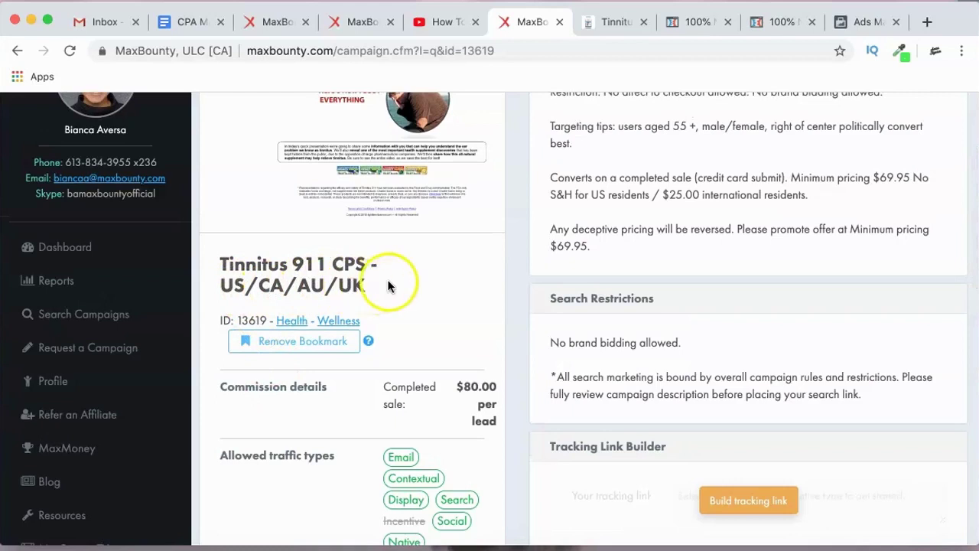
scroll(389, 285, "up", 3)
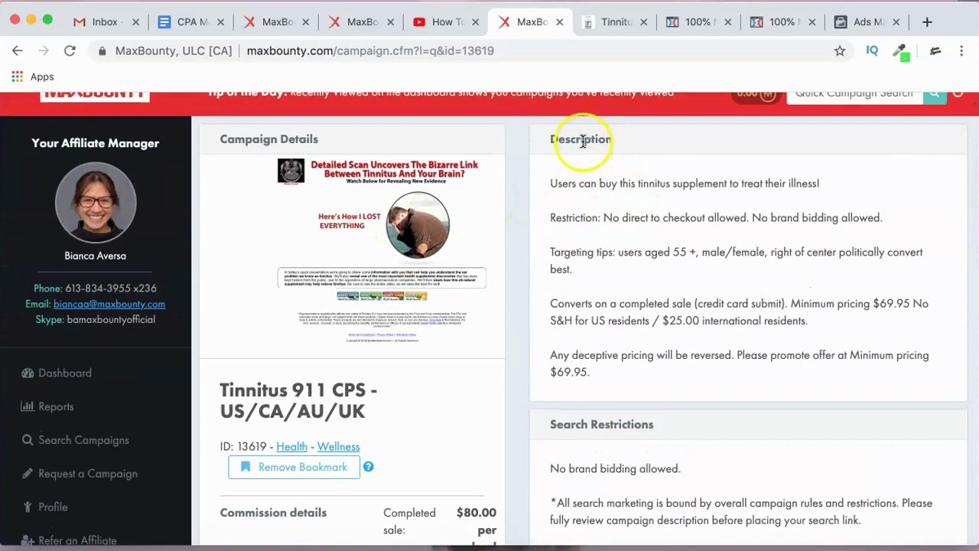
scroll(583, 140, "up", 1)
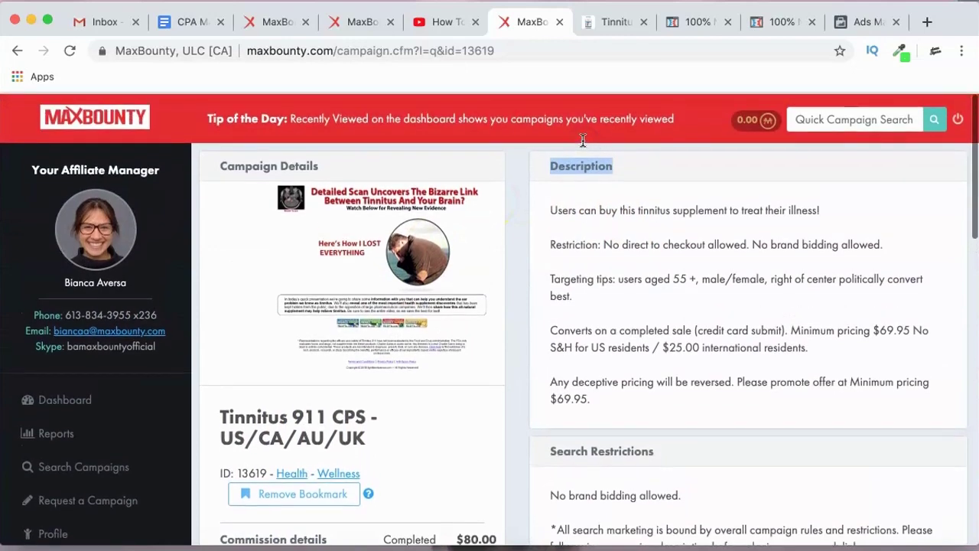
left_click(619, 165)
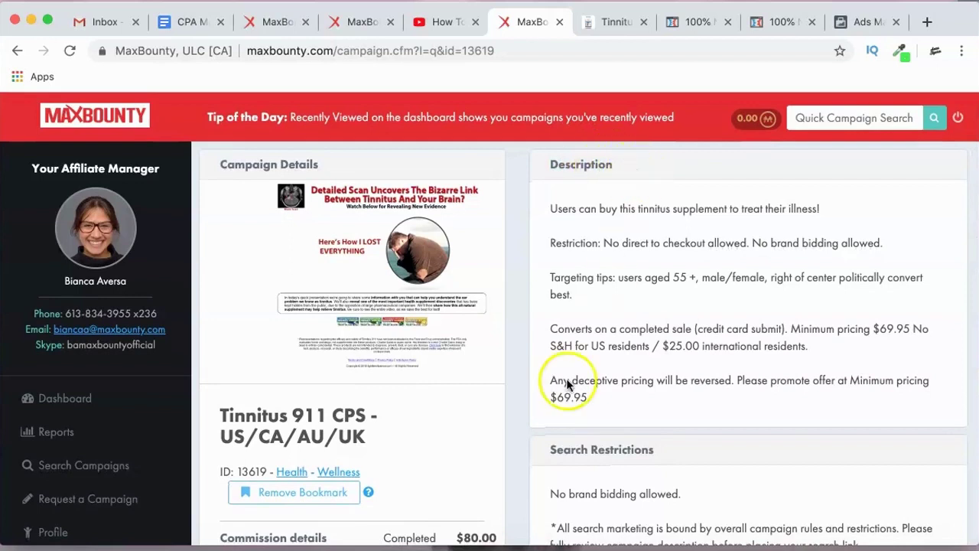
- Check the campaign's allowed traffic types, commission and daily cap, and expand the full list of allowed countries
scroll(565, 378, "down", 7)
mouse_move(454, 279)
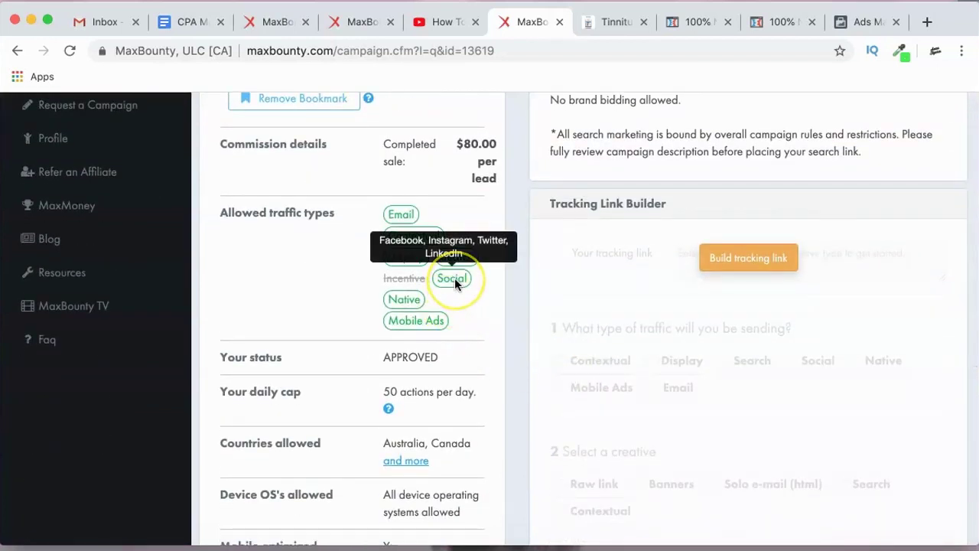
scroll(443, 424, "down", 1)
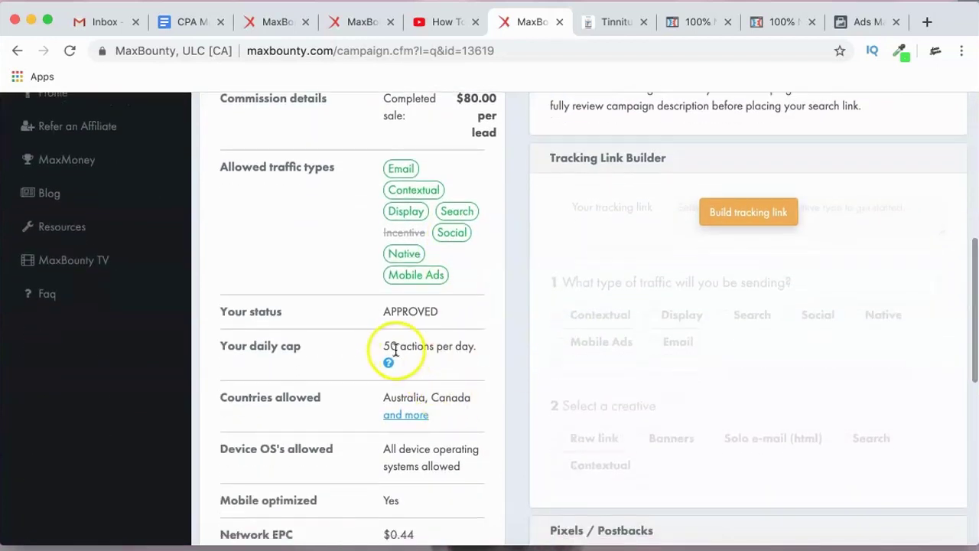
scroll(474, 367, "up", 2)
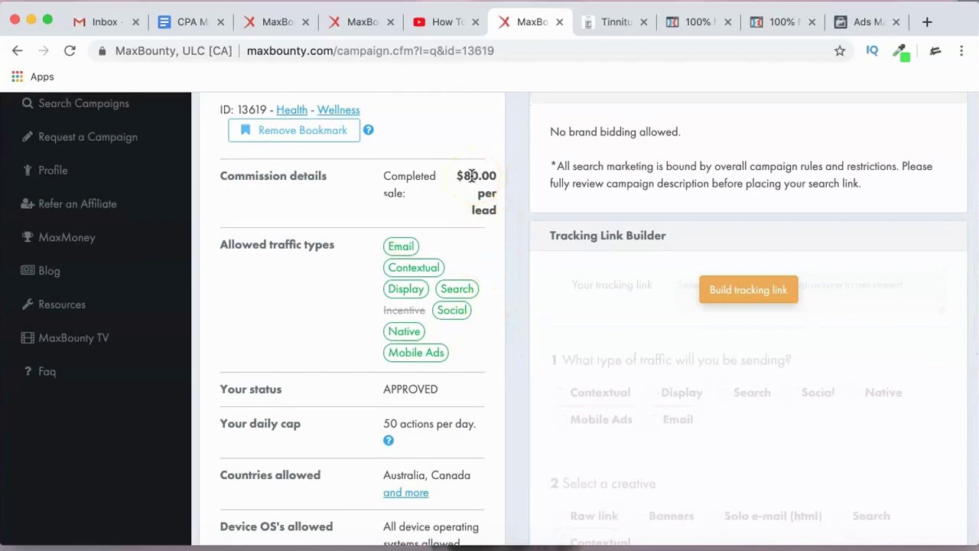
scroll(428, 363, "down", 3)
left_click(425, 367)
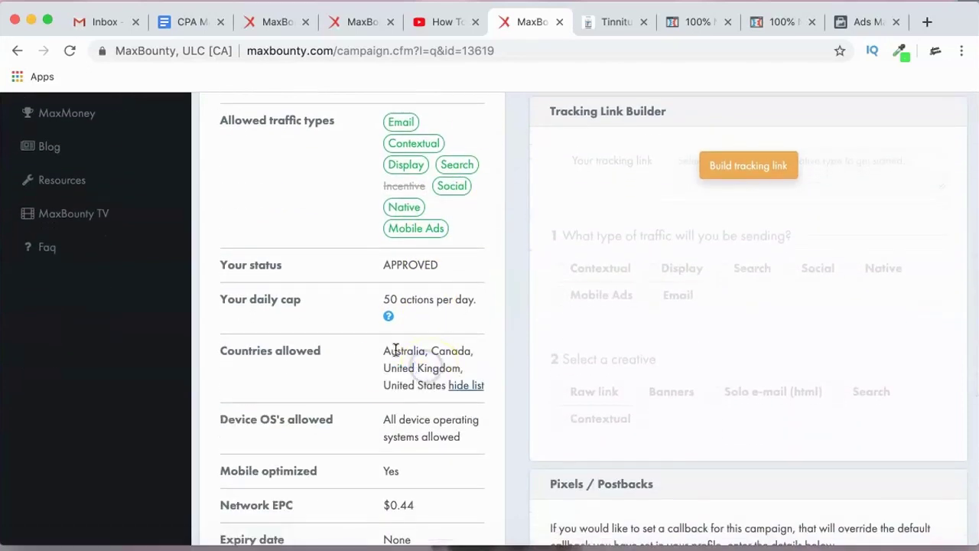
- Check the campaign's remaining details, including Network EPC, tracking type and landing page previews
scroll(406, 411, "down", 3)
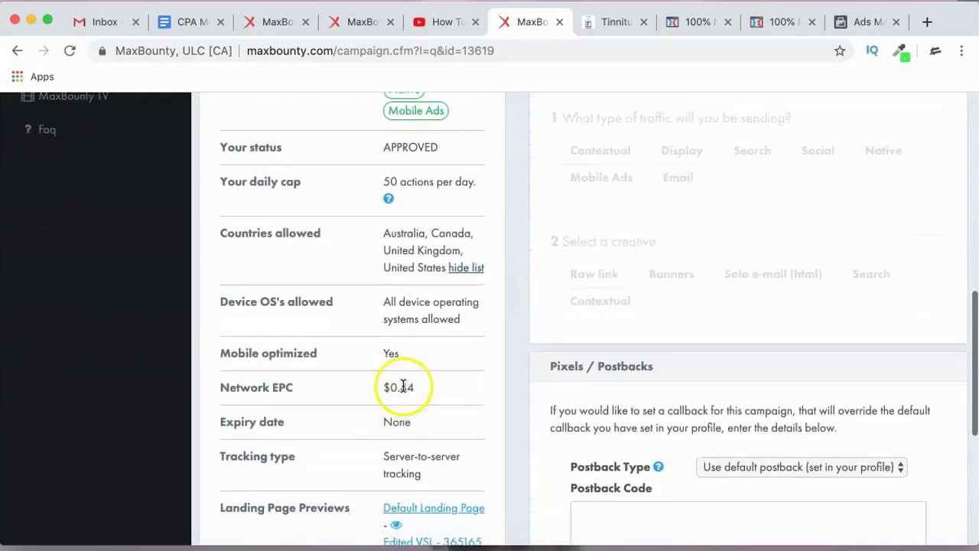
scroll(457, 387, "down", 3)
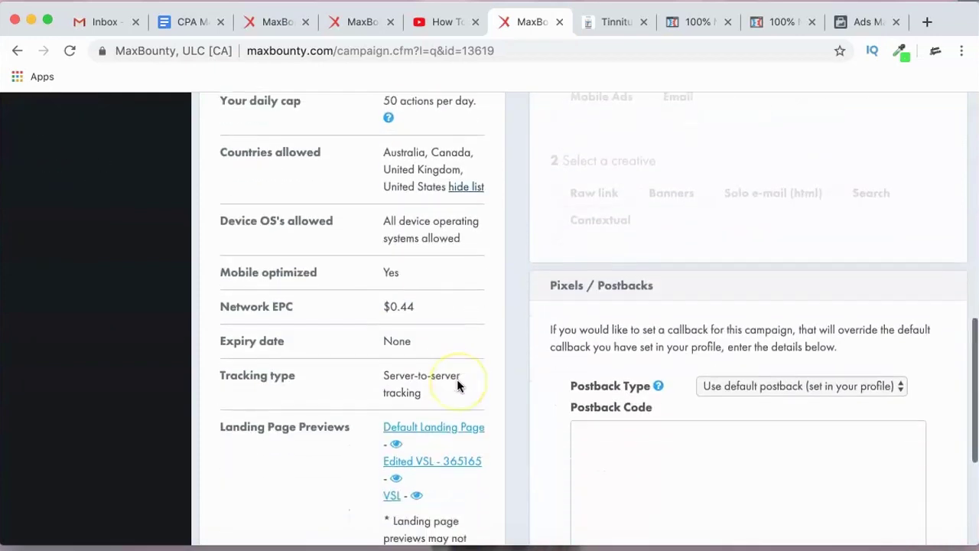
scroll(456, 384, "up", 3)
scroll(456, 385, "down", 3)
- Examine the Tinnitus 911 sales page on fighttinnitusnow.com from its headline down to the Add To Cart offer
left_click(621, 21)
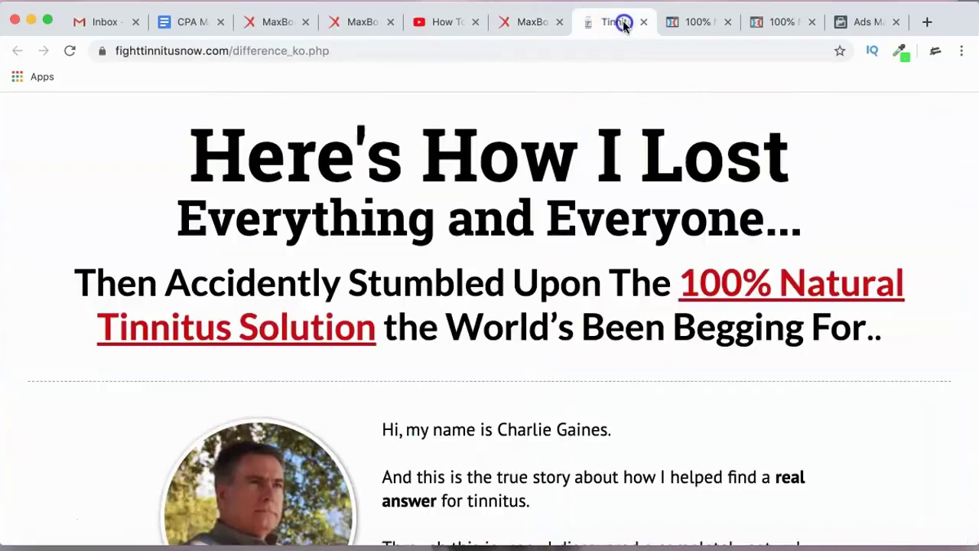
scroll(436, 285, "down", 2)
scroll(436, 285, "down", 15)
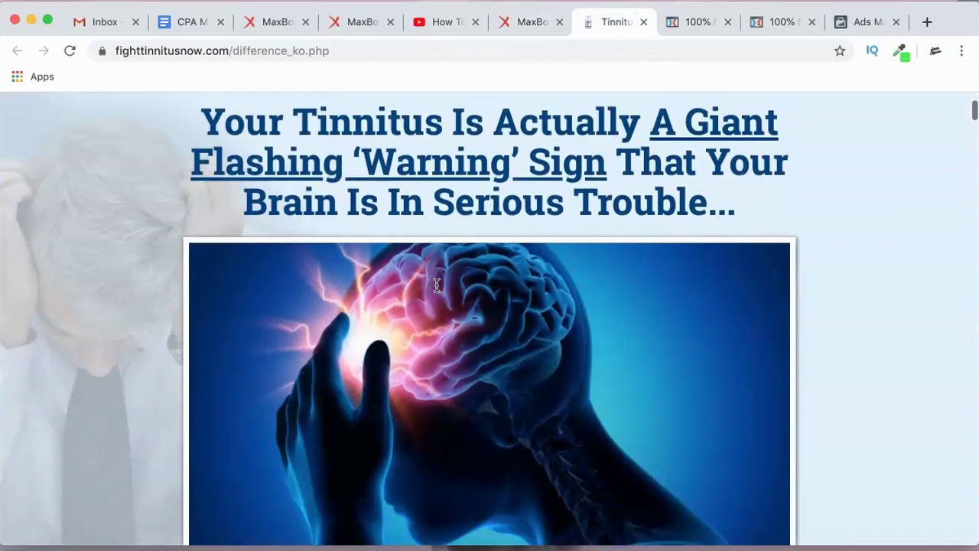
scroll(437, 285, "down", 20)
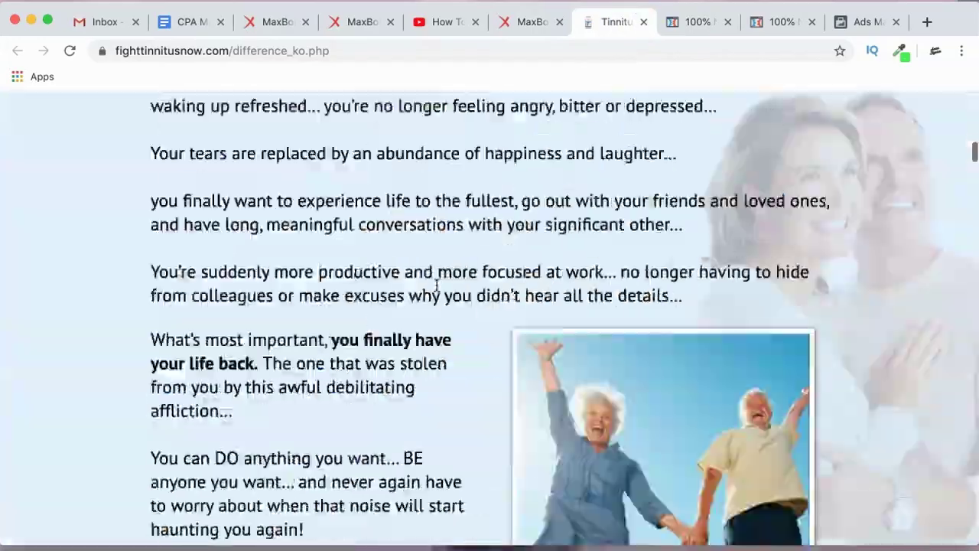
scroll(436, 285, "down", 20)
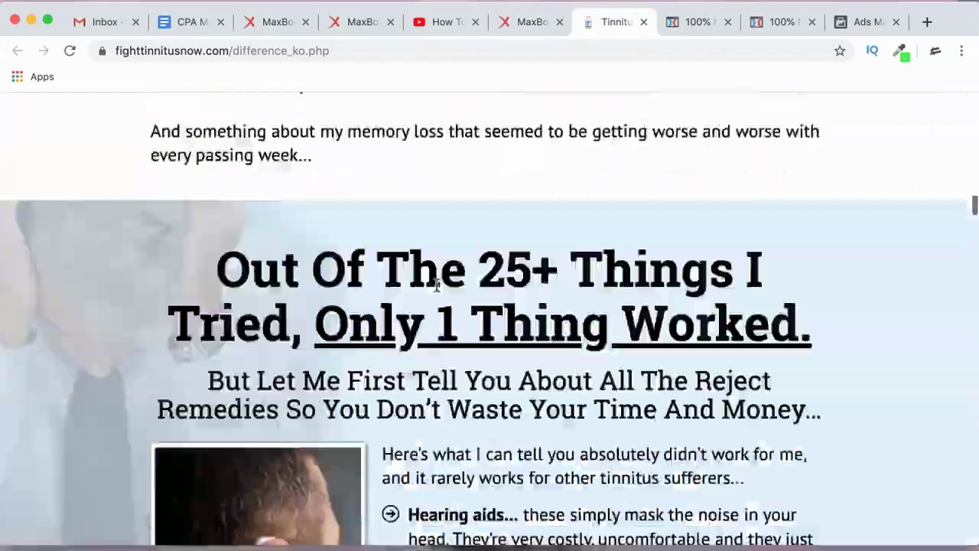
scroll(436, 285, "down", 20)
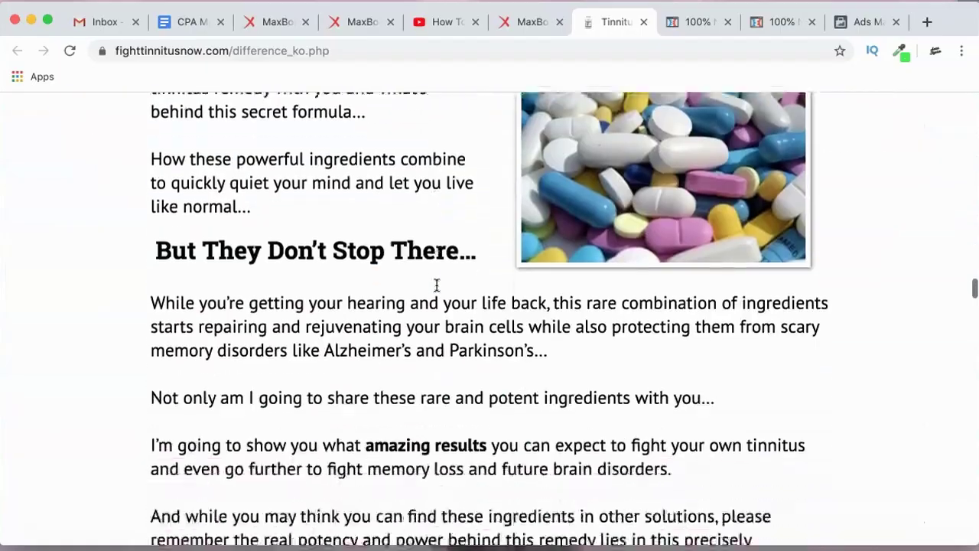
scroll(437, 285, "down", 20)
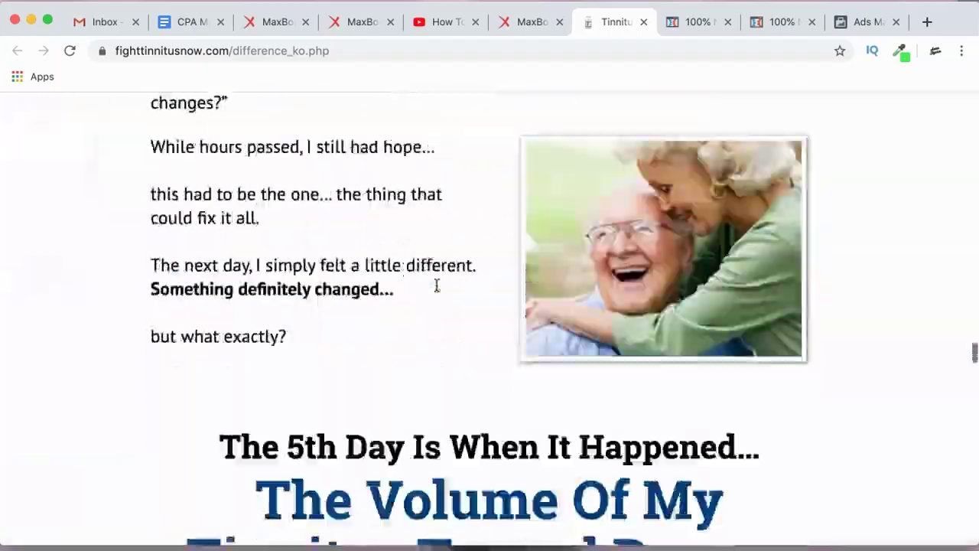
scroll(436, 285, "down", 20)
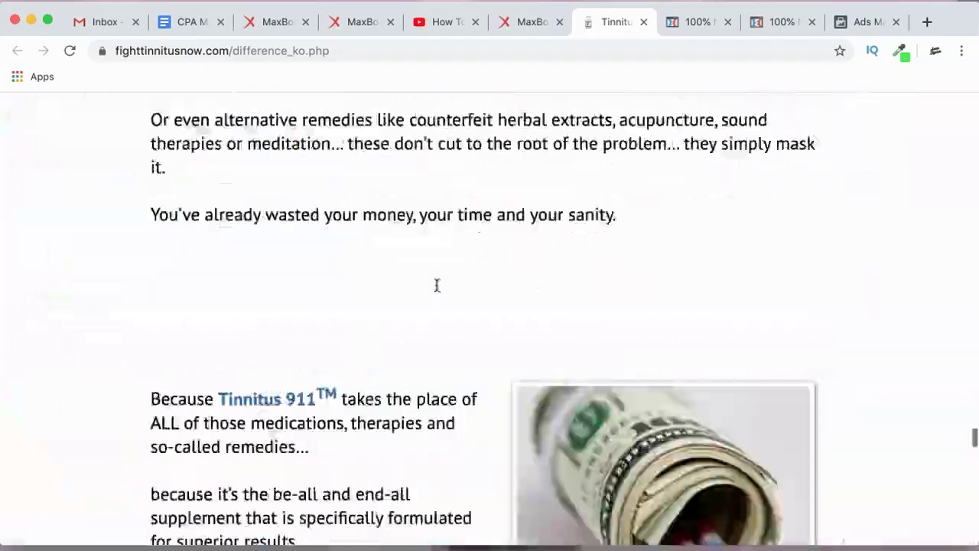
scroll(436, 285, "down", 6)
scroll(436, 285, "up", 8)
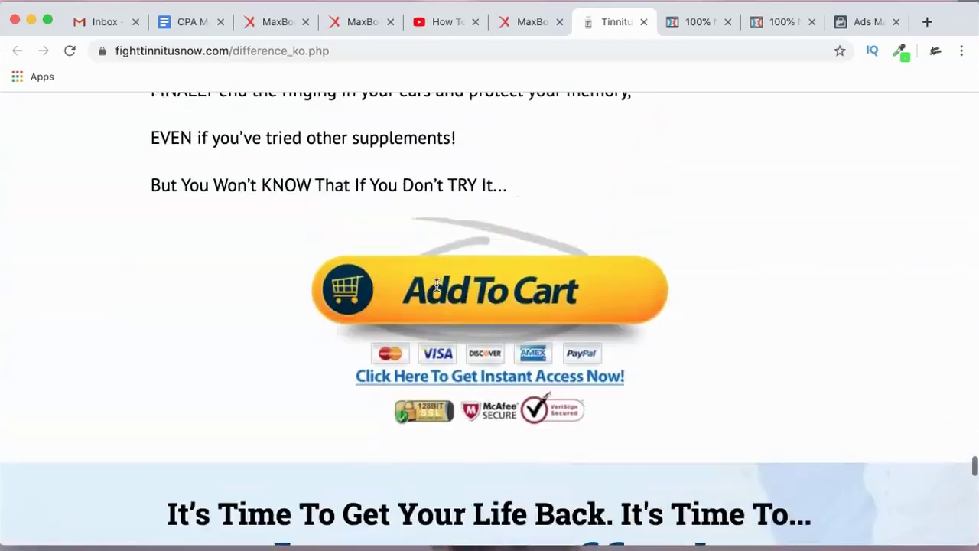
scroll(436, 285, "down", 1)
left_click(447, 397)
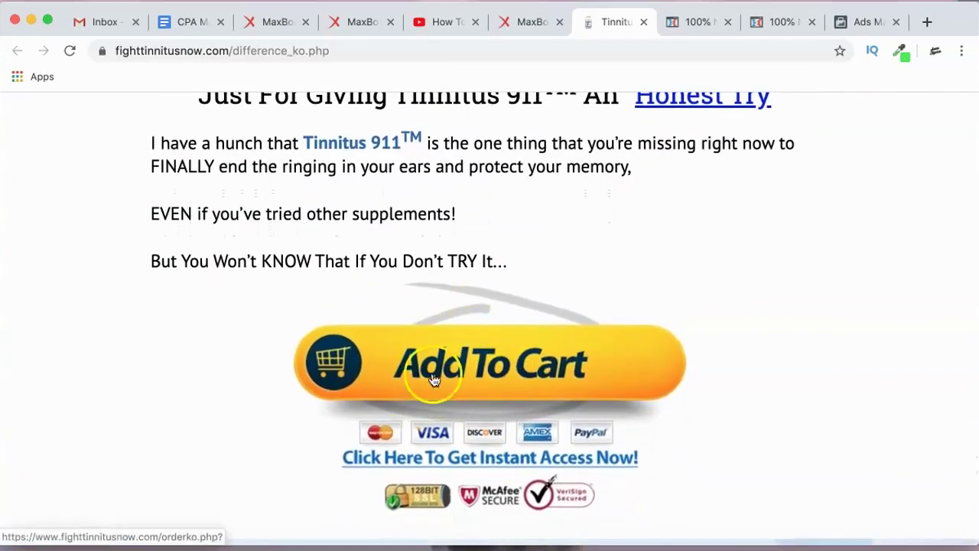
- Return to the top of the sales page, then recheck the description and commission details on the MaxBounty Tinnitus 911 campaign page
scroll(513, 186, "up", 10)
scroll(523, 192, "up", 20)
scroll(525, 195, "up", 20)
scroll(525, 195, "up", 15)
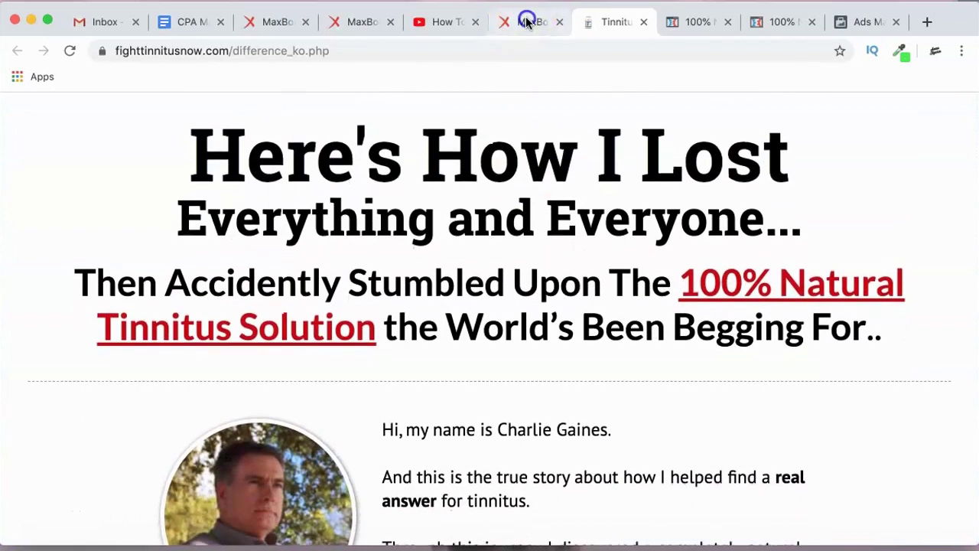
left_click(526, 22)
scroll(514, 268, "up", 10)
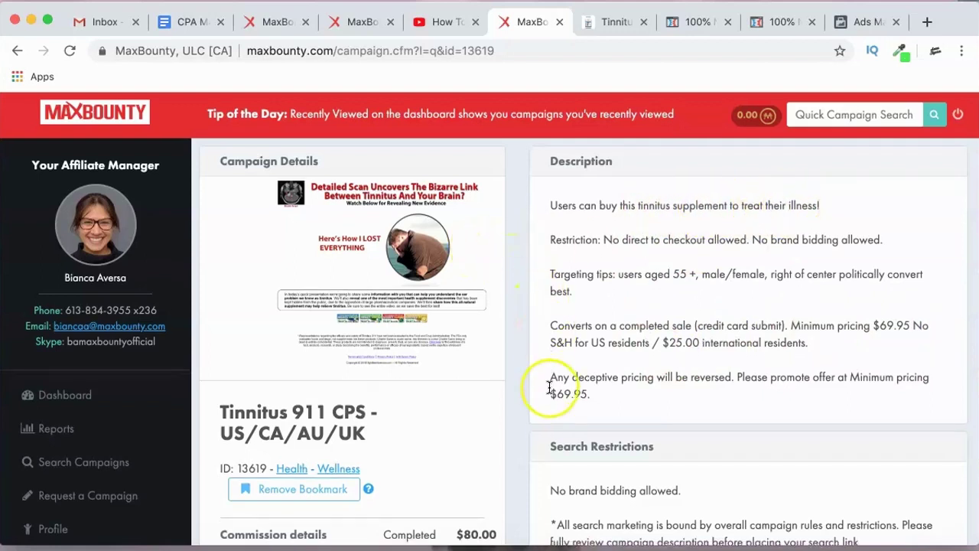
scroll(551, 388, "down", 5)
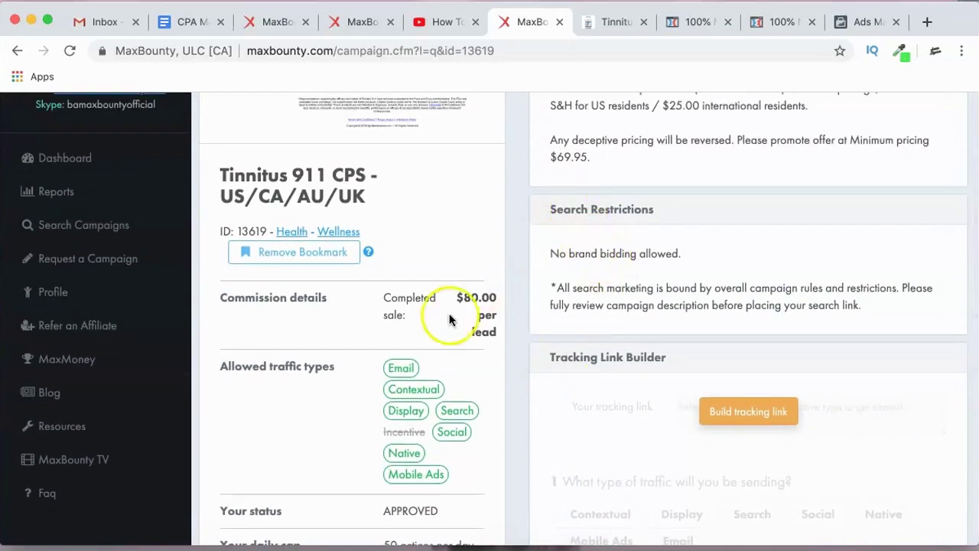
scroll(618, 301, "up", 5)
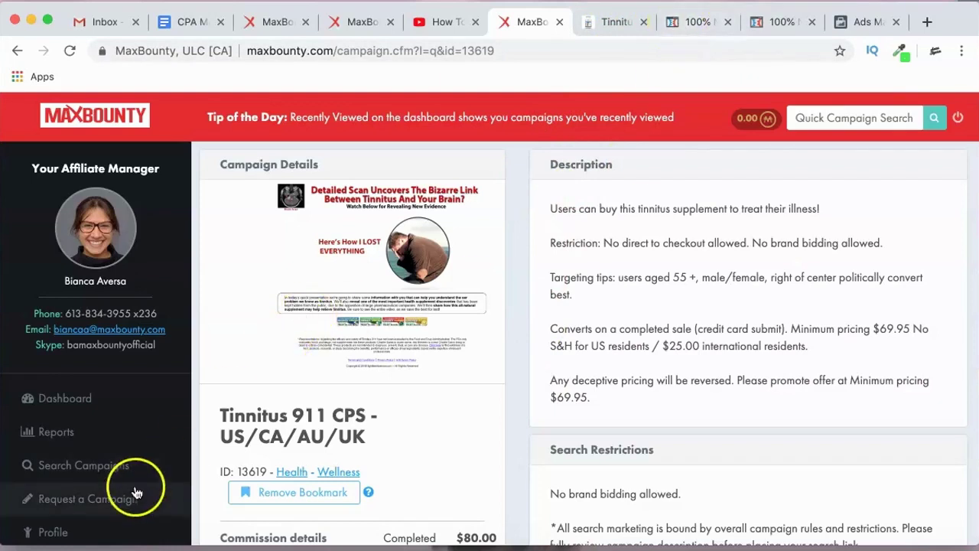
- Start a MaxBounty campaign search with its options expanded and limit the traffic types to Social Media only
left_click(90, 478)
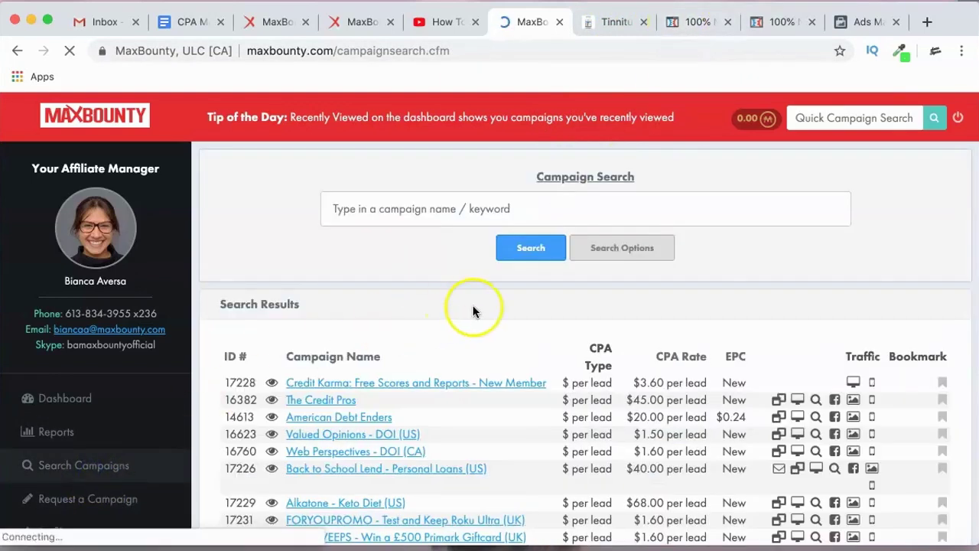
scroll(498, 340, "down", 2)
left_click(622, 190)
left_click(346, 185)
left_click(397, 186)
left_click(477, 186)
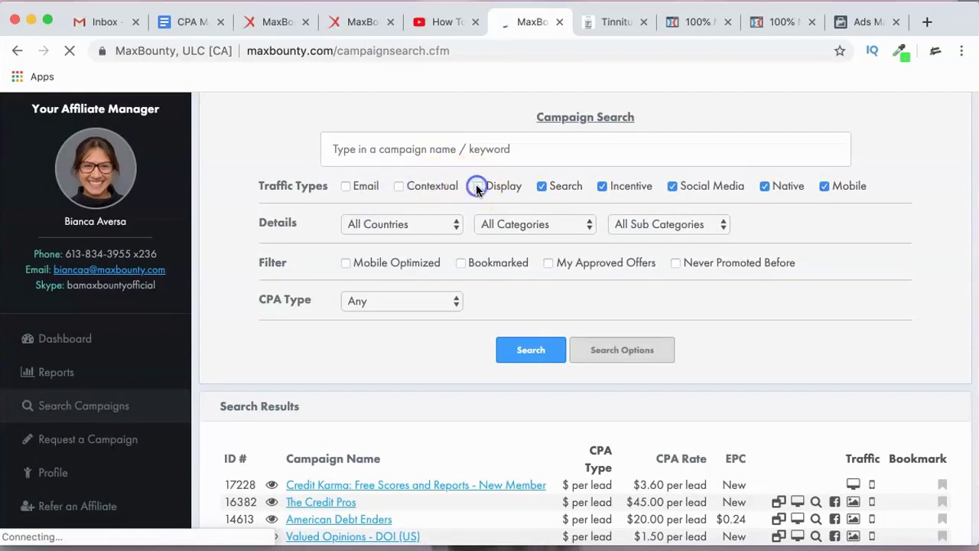
left_click(602, 186)
left_click(764, 186)
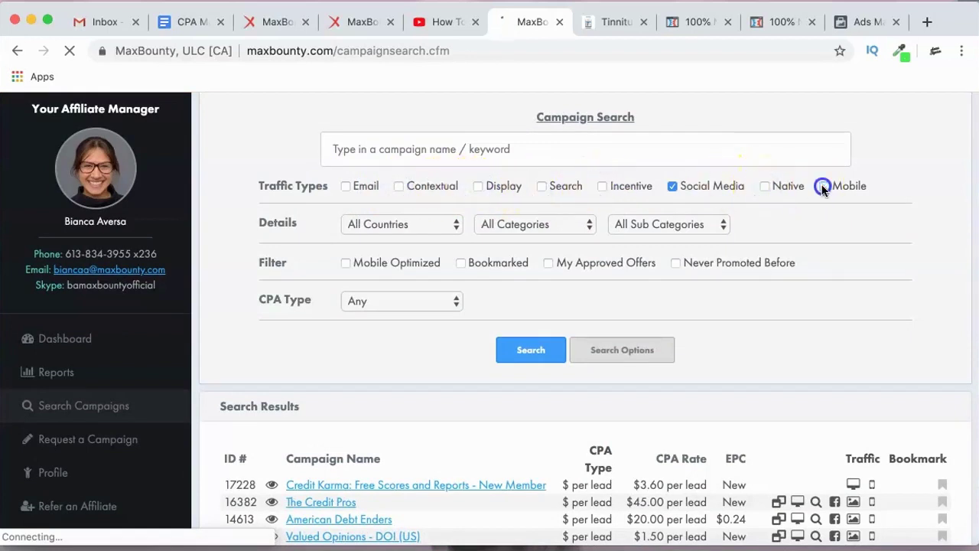
- Look through the available campaign categories and set the category to E-Commerce
left_click(552, 224)
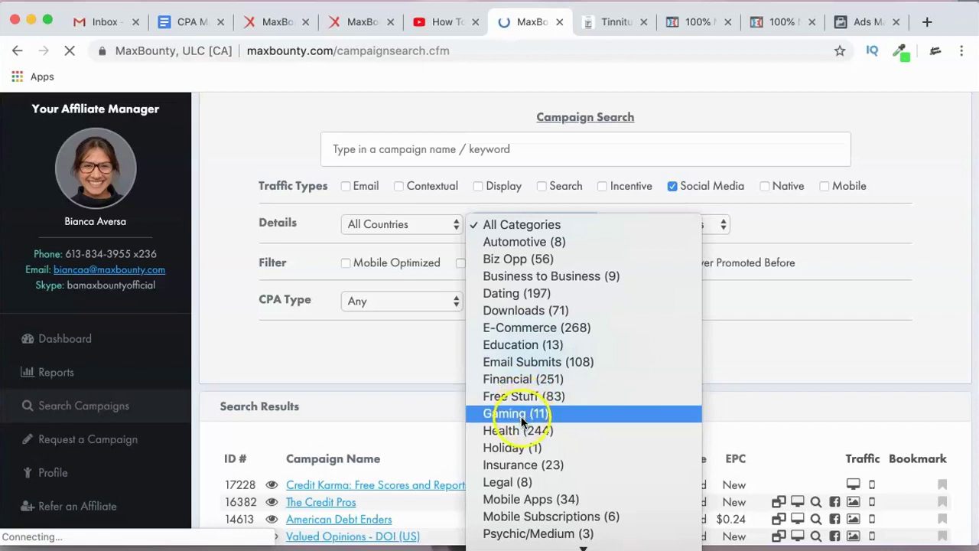
scroll(525, 458, "down", 3)
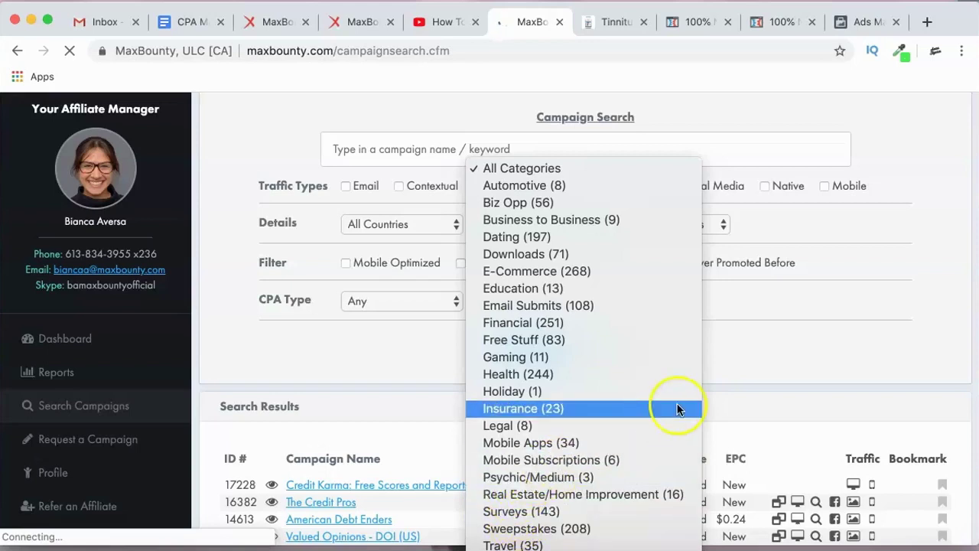
left_click(548, 272)
- Limit the search to Mobile Optimized and My Approved Offers with CPA type Any, and run it
left_click(346, 263)
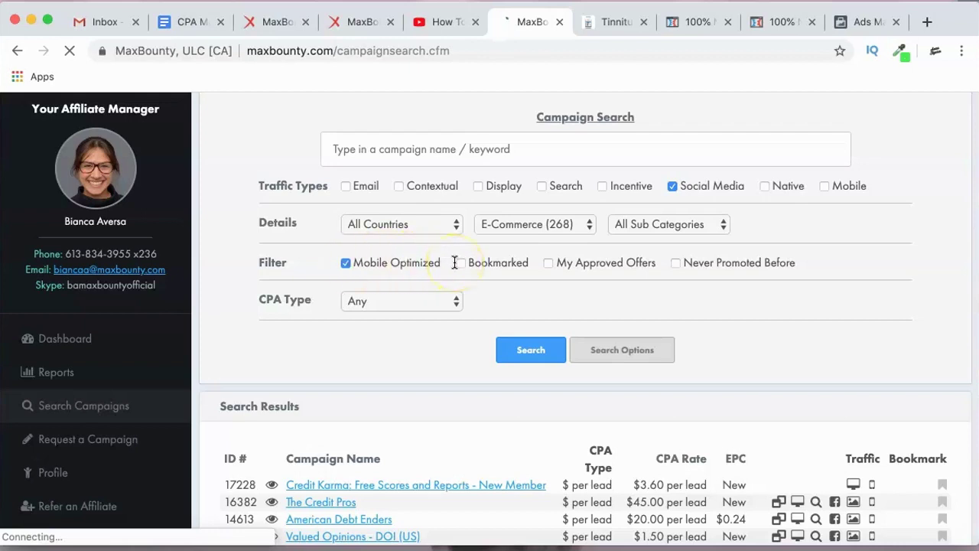
left_click(546, 262)
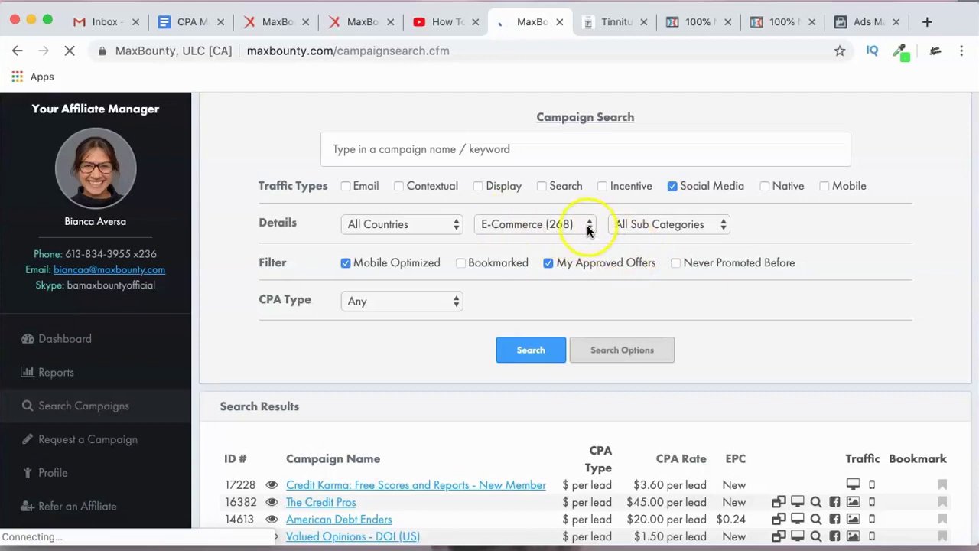
left_click(383, 304)
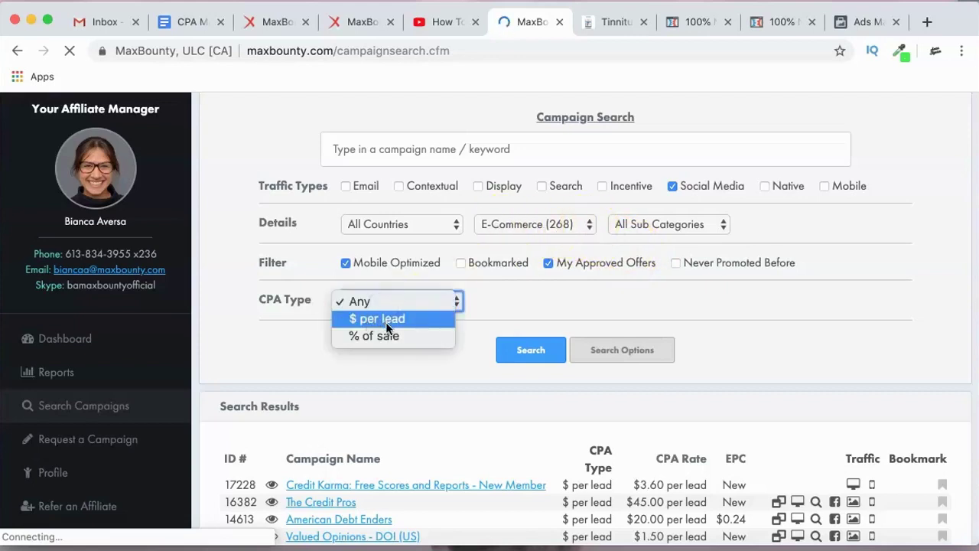
left_click(325, 376)
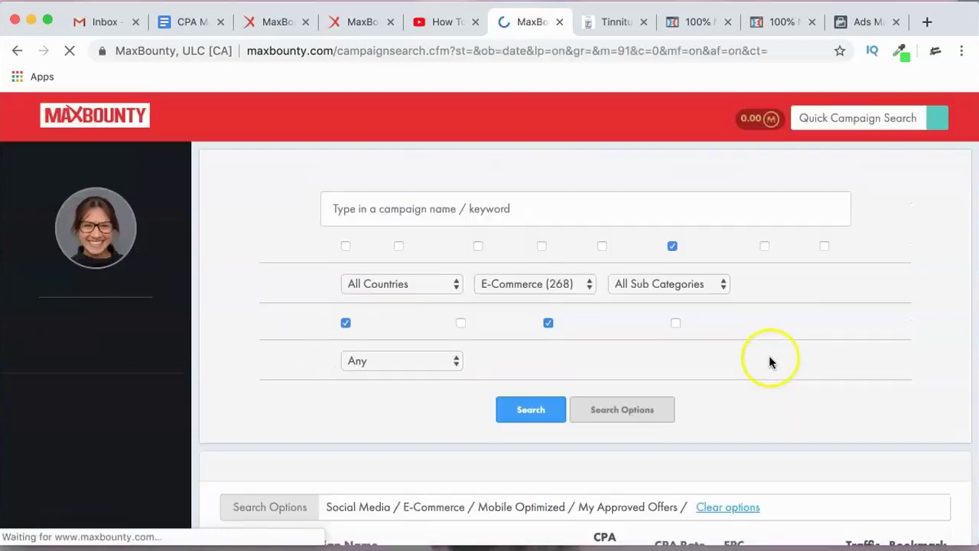
- Sort the campaign search results by EPC
scroll(715, 409, "down", 3)
scroll(715, 405, "down", 1)
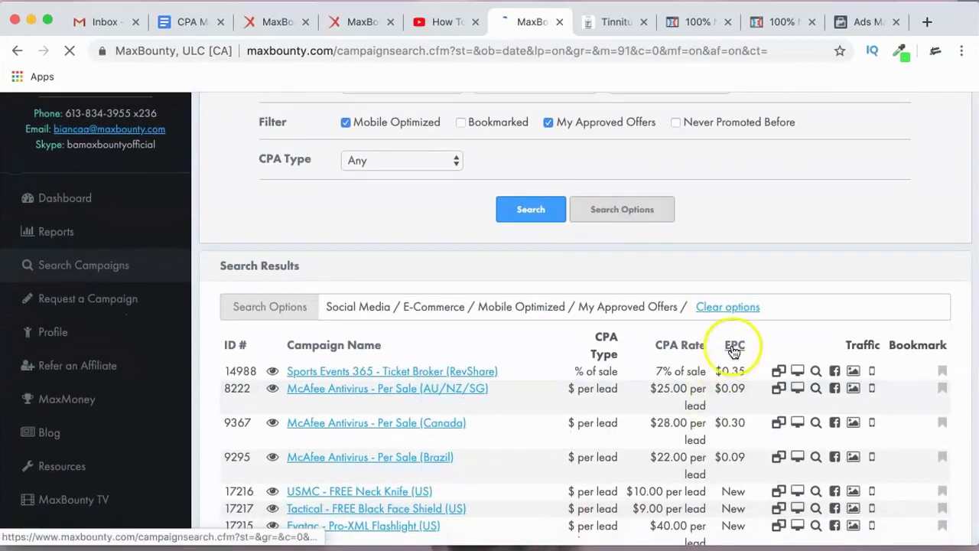
left_click(733, 348)
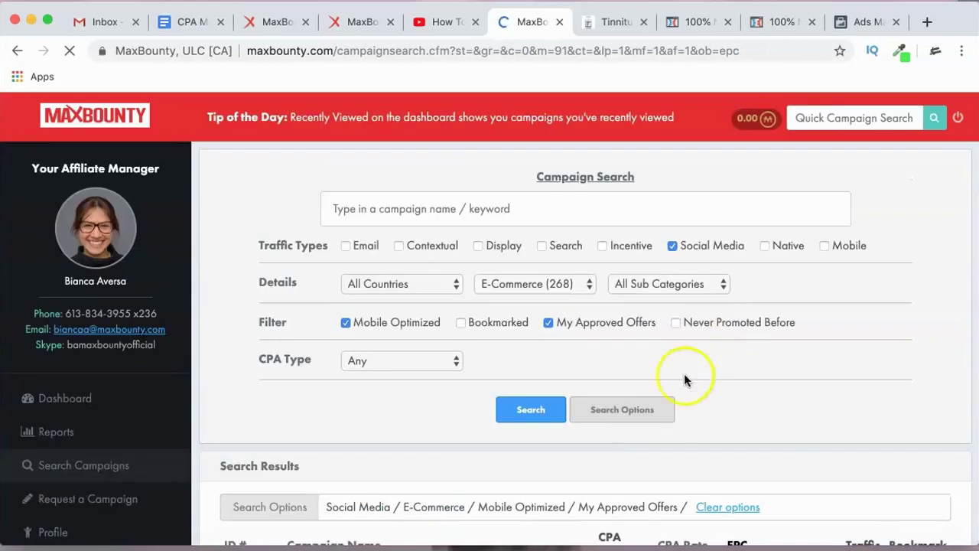
scroll(689, 505, "down", 3)
scroll(688, 504, "down", 3)
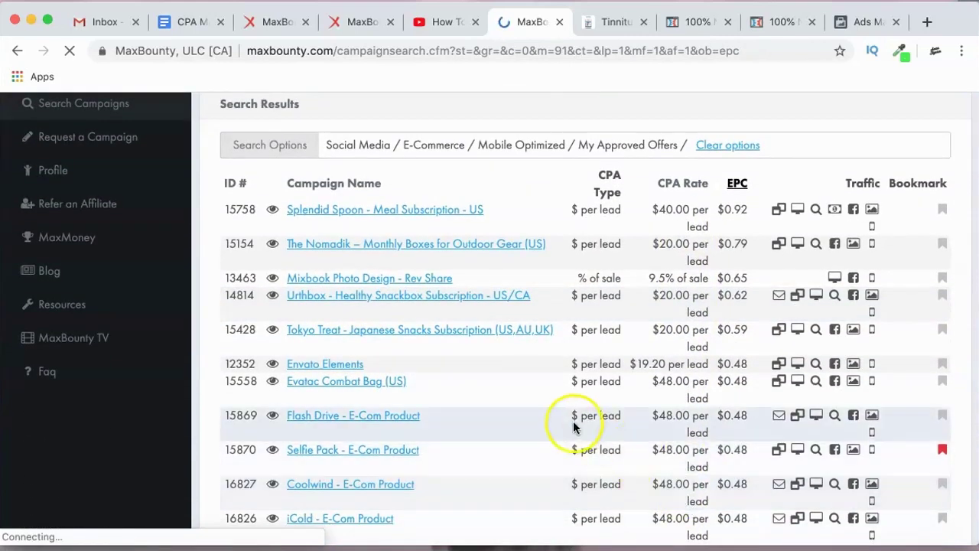
- Examine the EPC-sorted e-commerce campaigns with their CPA types and rates, and review the search filters
scroll(542, 323, "down", 8)
scroll(544, 325, "up", 5)
scroll(543, 325, "up", 4)
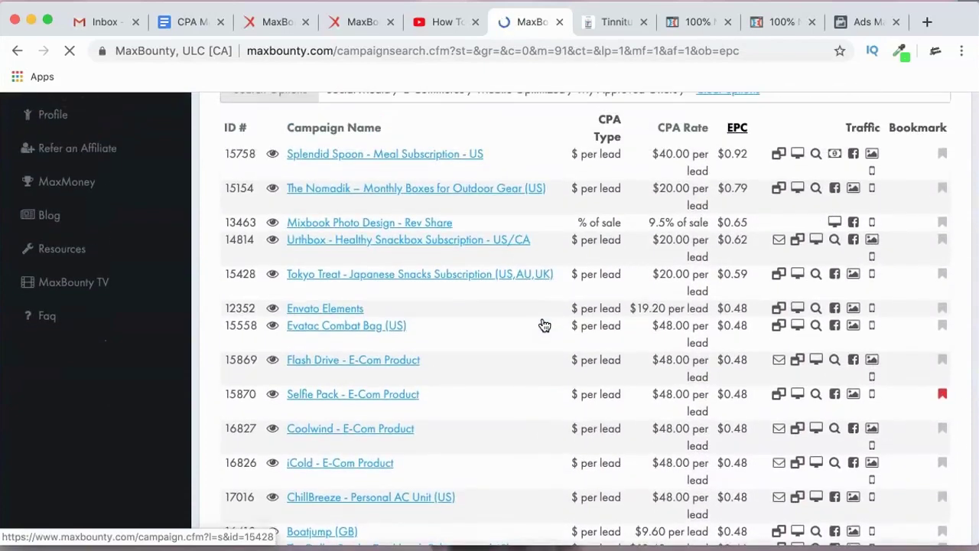
scroll(544, 325, "up", 1)
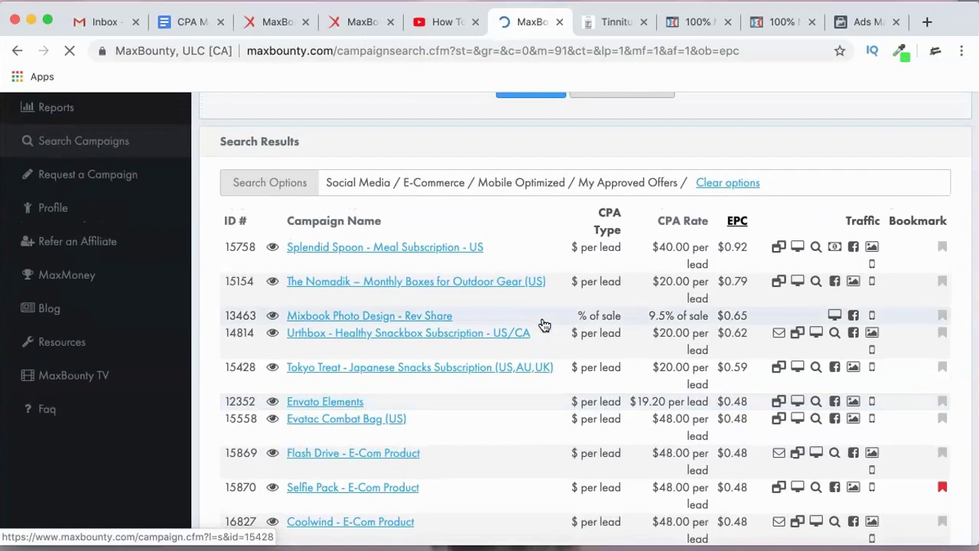
triple_click(526, 314)
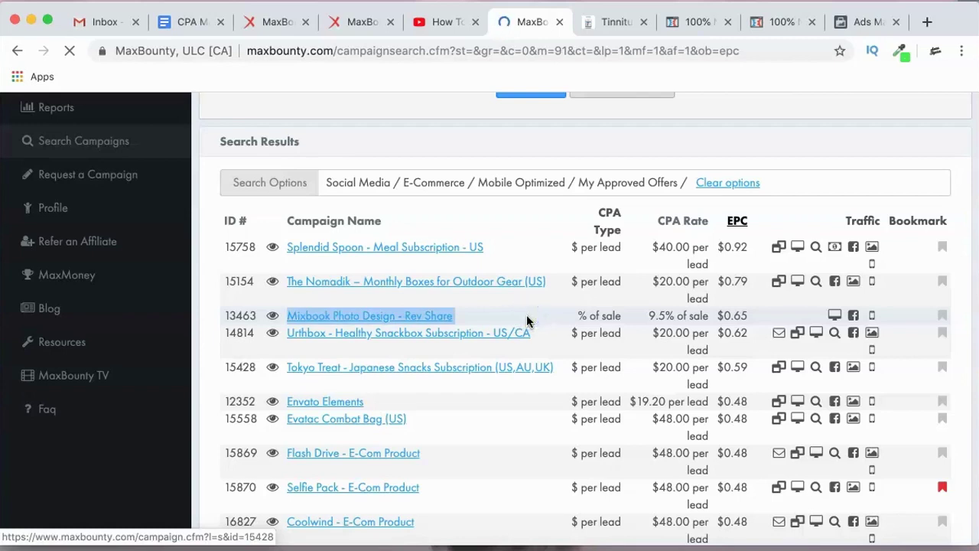
left_click(527, 318)
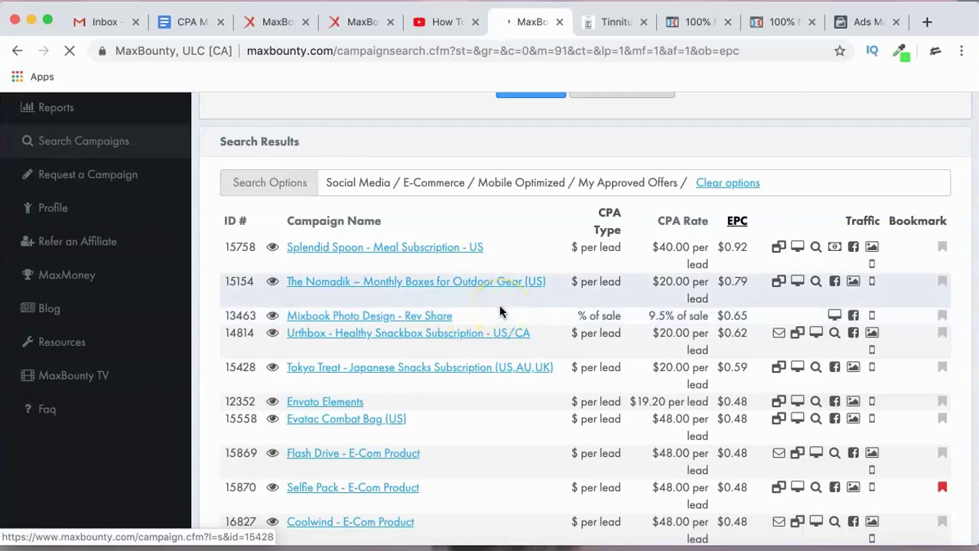
scroll(501, 311, "up", 4)
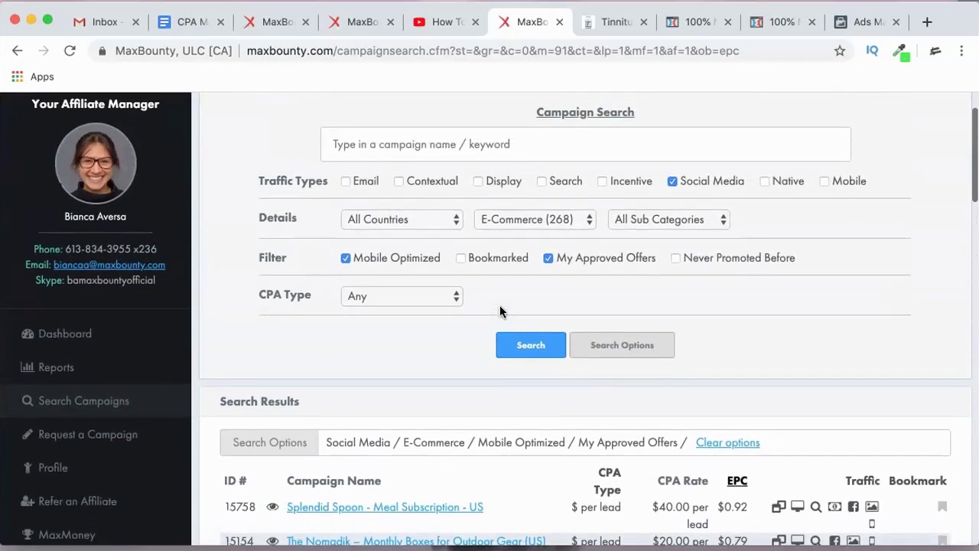
scroll(500, 312, "up", 2)
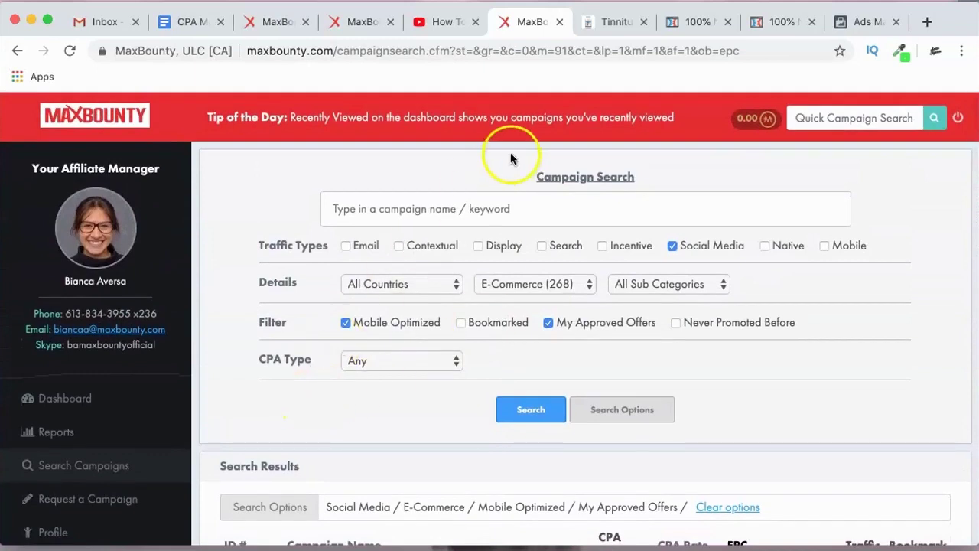
- Go back to the Tinnitus 911 campaign page, then view the tinnitus landing page in the ClickFunnels editor
left_click(16, 52)
left_click(16, 52)
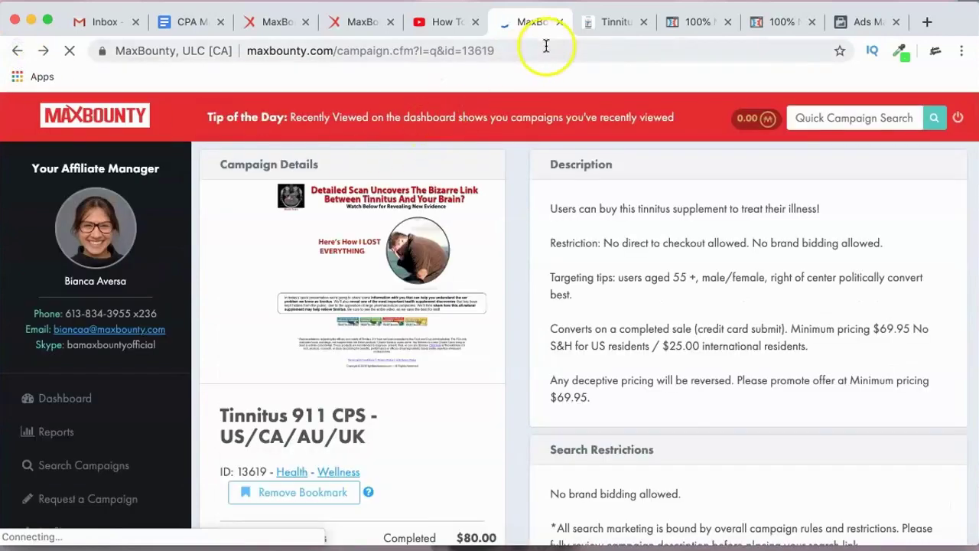
left_click(606, 25)
left_click(680, 27)
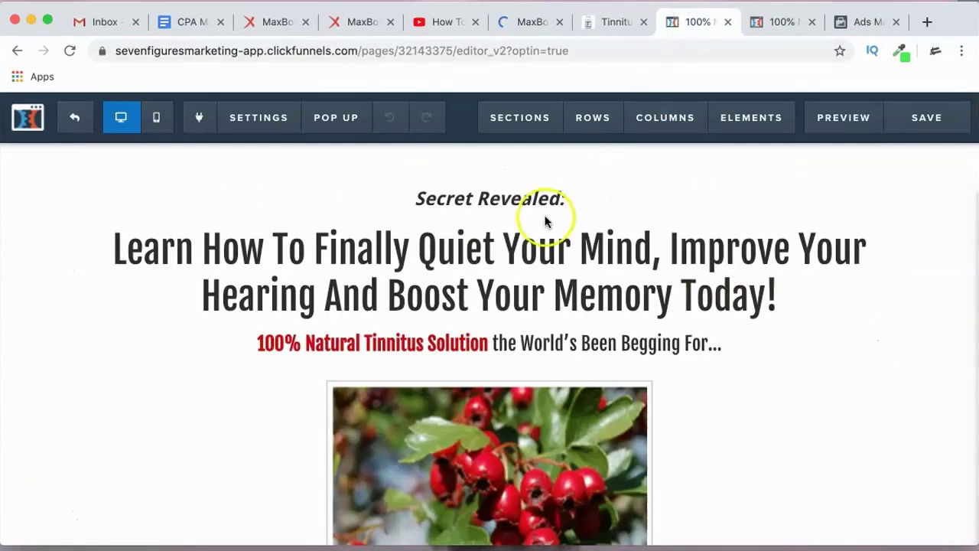
- Examine the published tinnitus-911 landing page from its headline and image down to the Click Here For Relief link
left_click(773, 25)
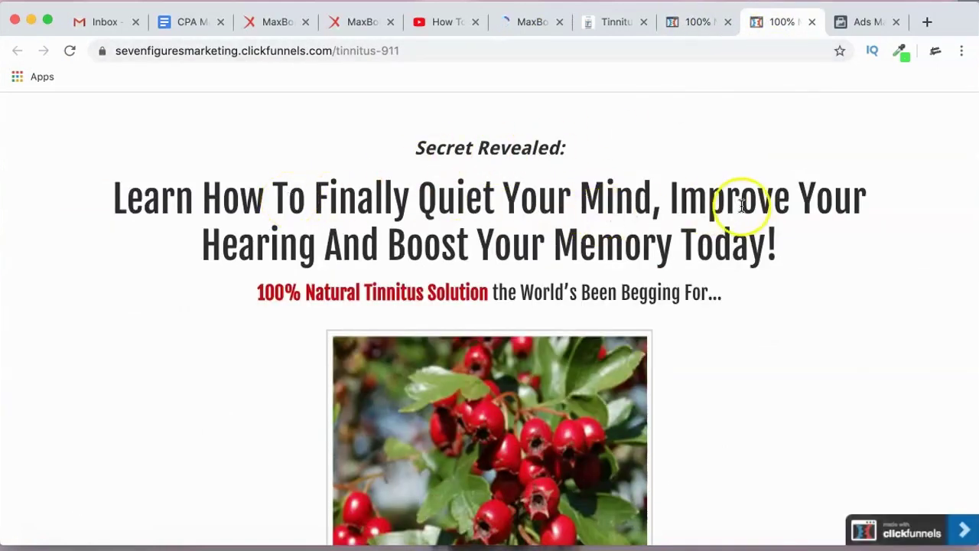
scroll(796, 300, "down", 4)
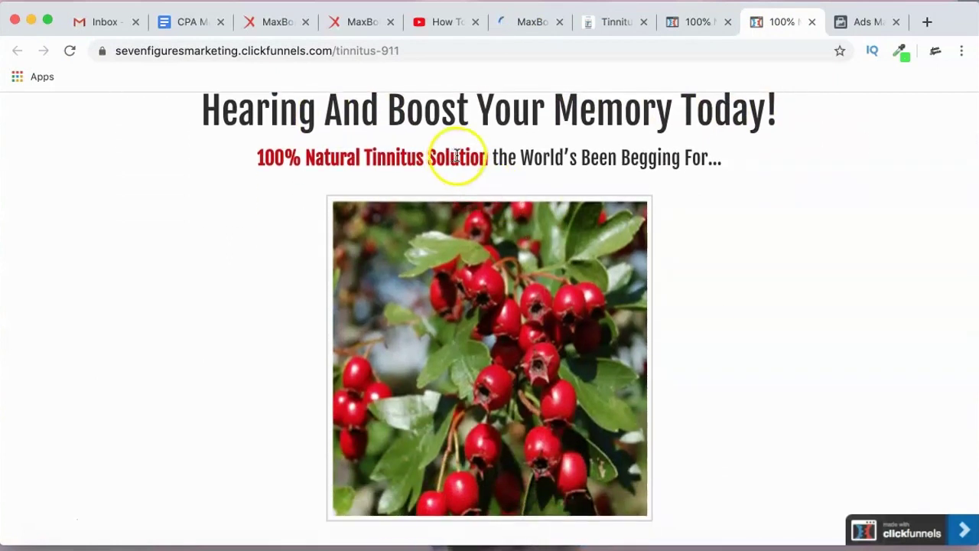
scroll(735, 222, "down", 3)
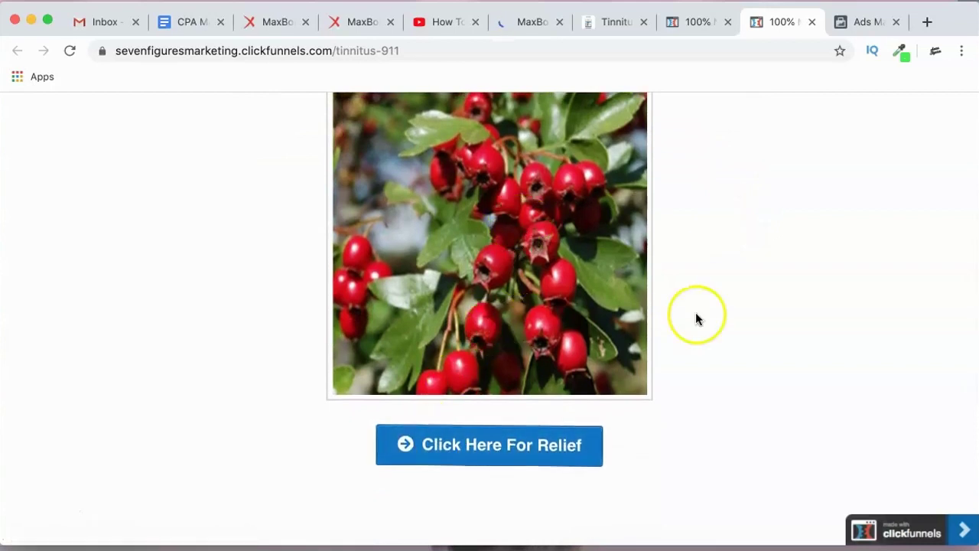
scroll(695, 318, "down", 7)
scroll(695, 319, "up", 12)
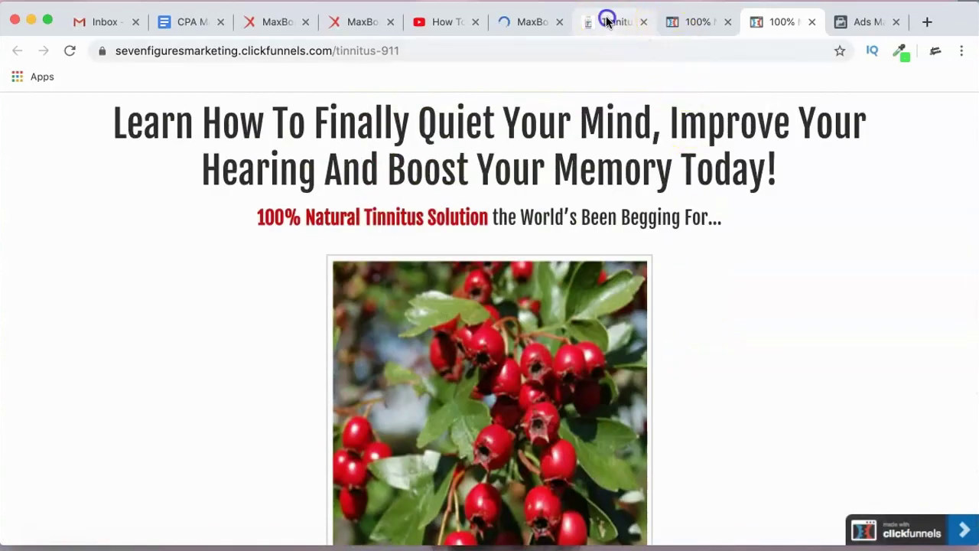
- Revisit the sales page, place the published landing page's tab directly after it, and review the landing page again
left_click(606, 22)
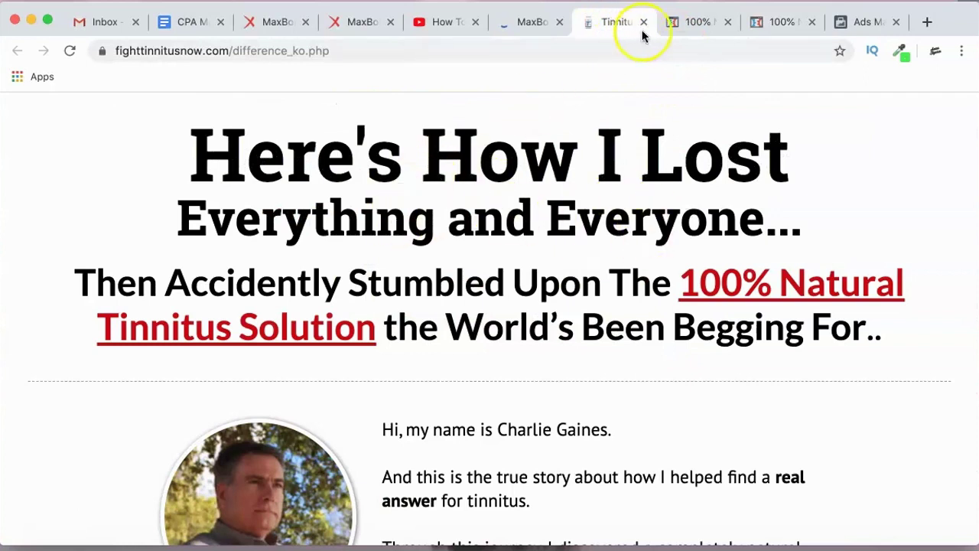
left_click_drag(757, 22, 695, 21)
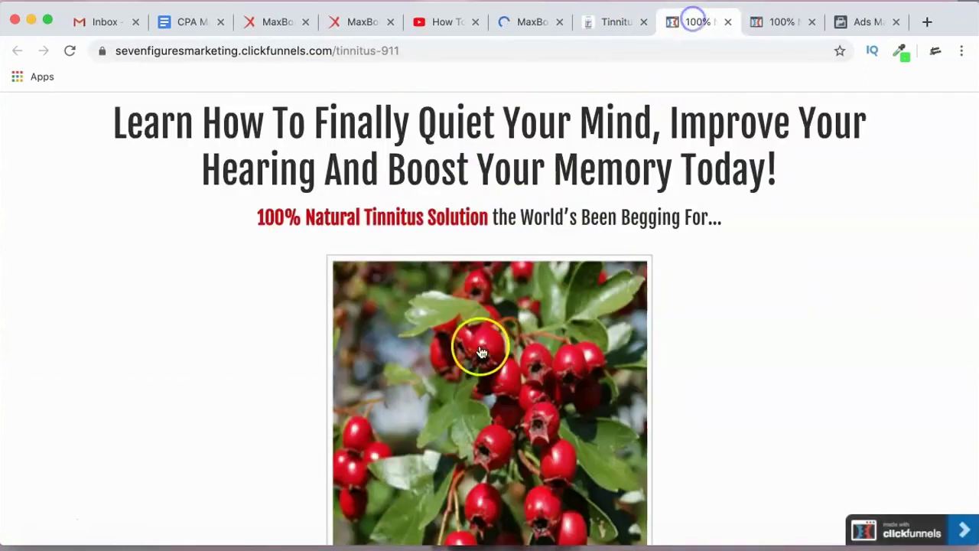
scroll(481, 351, "down", 3)
scroll(481, 351, "up", 3)
scroll(481, 351, "down", 6)
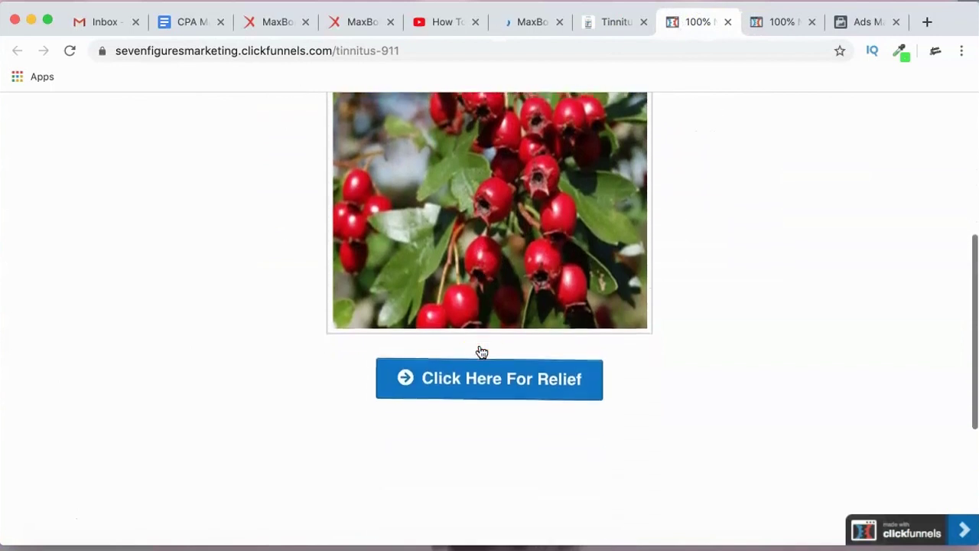
scroll(481, 351, "down", 1)
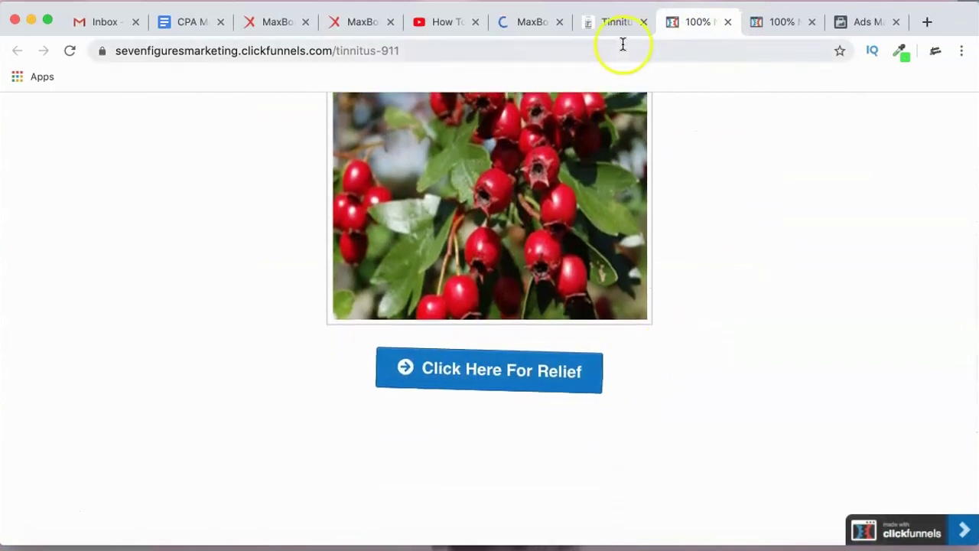
scroll(579, 219, "up", 3)
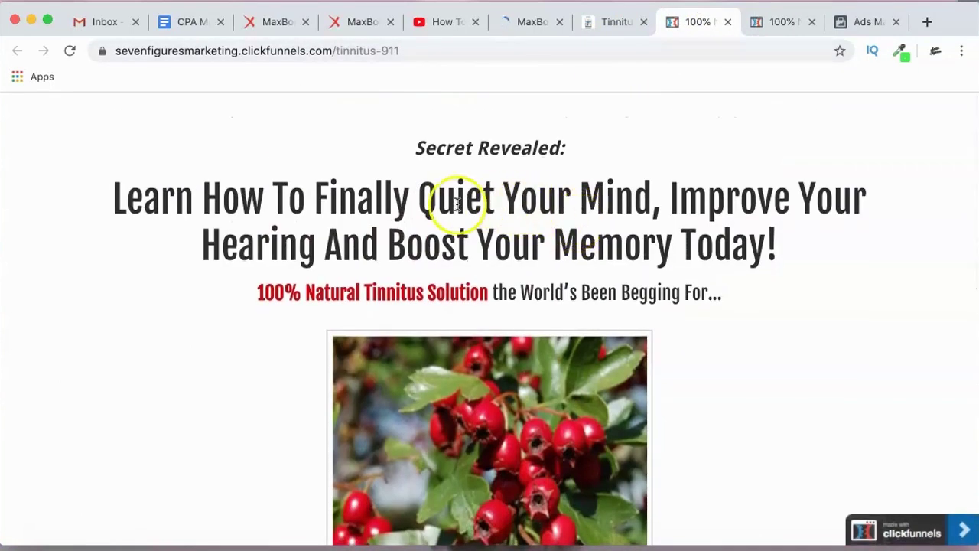
- Compare the landing page with the Tinnitus 911 sales page's headline and opening story
left_click(605, 28)
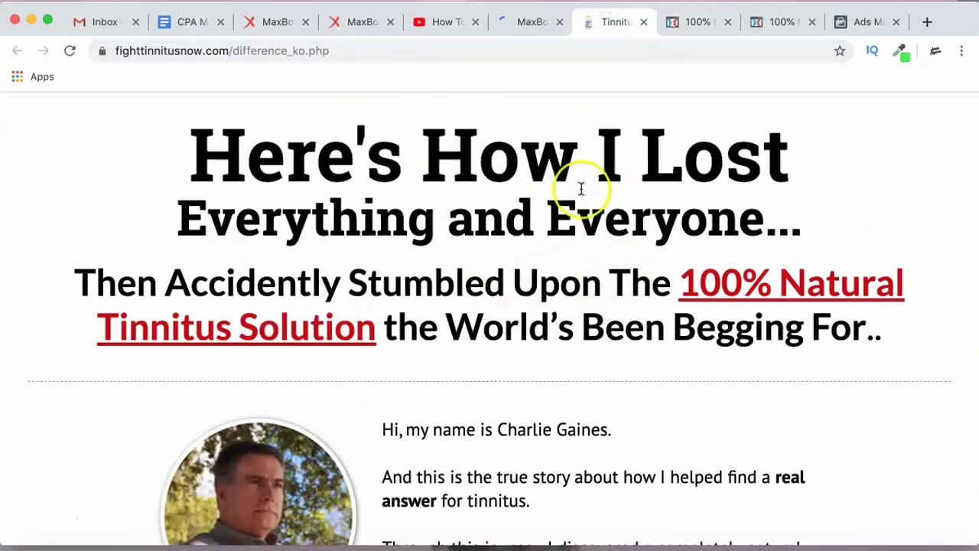
scroll(582, 189, "down", 15)
scroll(581, 189, "down", 15)
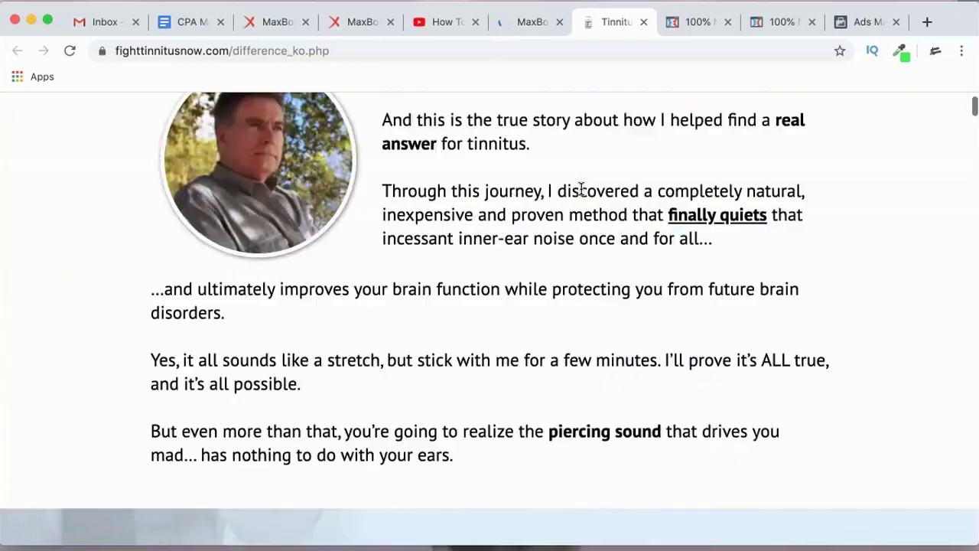
scroll(581, 189, "up", 5)
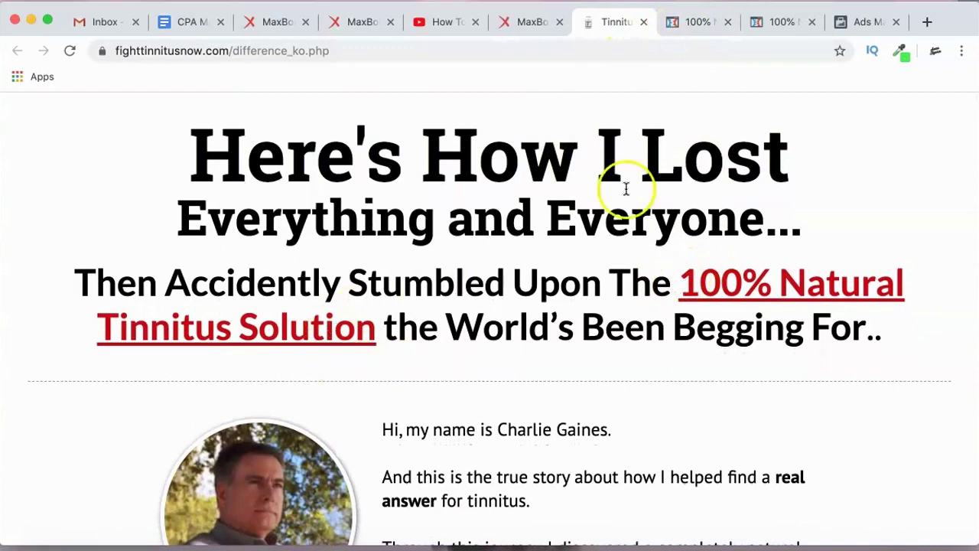
- Examine the published landing page's Facebook disclaimer and its Terms and Privacy links, and glance at the page in the ClickFunnels editor
left_click(687, 23)
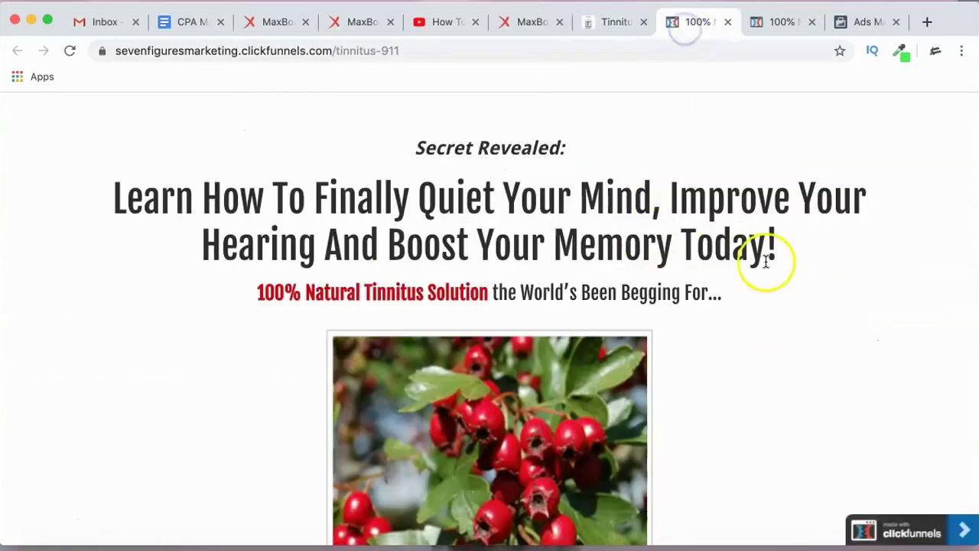
scroll(768, 283, "down", 3)
scroll(775, 299, "down", 10)
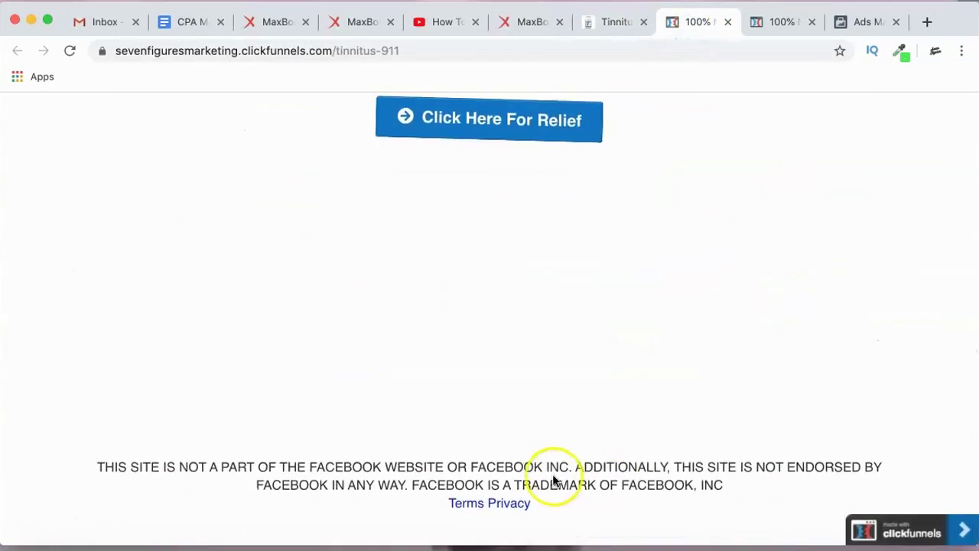
triple_click(533, 478)
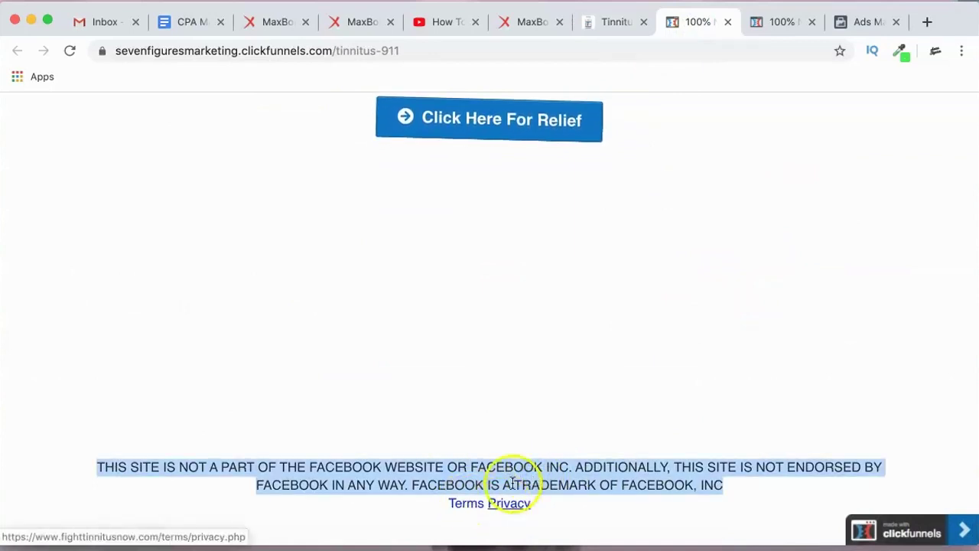
left_click(654, 260)
left_click(770, 24)
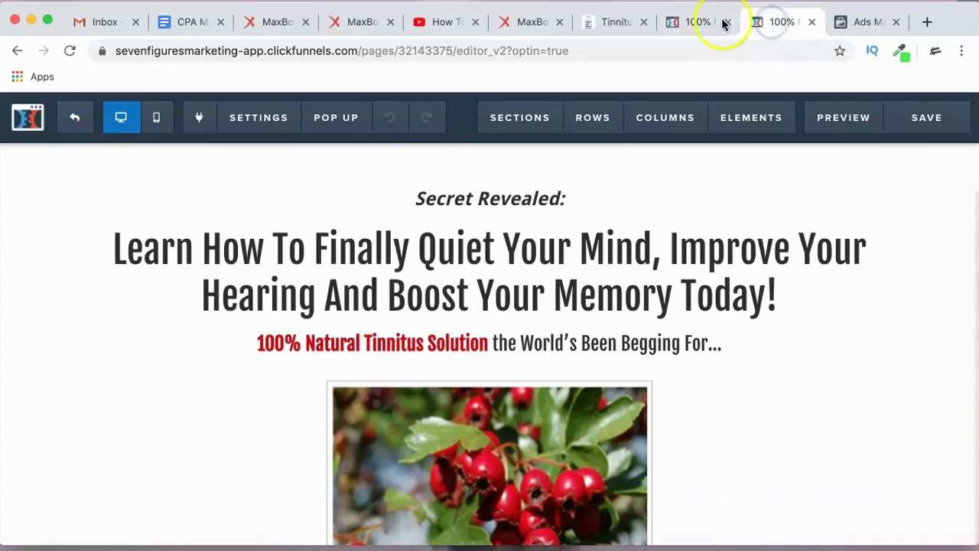
left_click(697, 21)
- Read through the Tinnitus 911 sales page from its story to the Add To Cart section and footer, and return to its headline
left_click(610, 16)
scroll(571, 249, "down", 20)
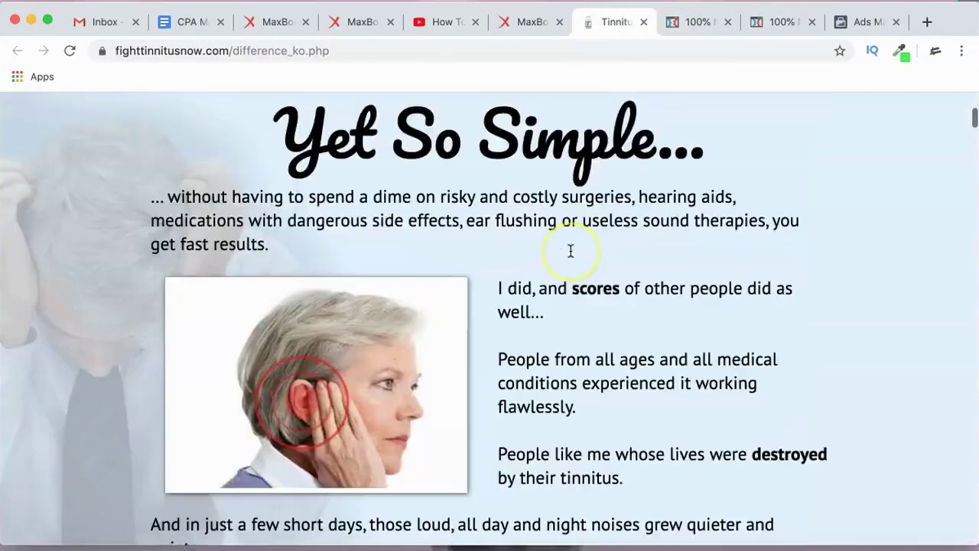
scroll(570, 249, "down", 20)
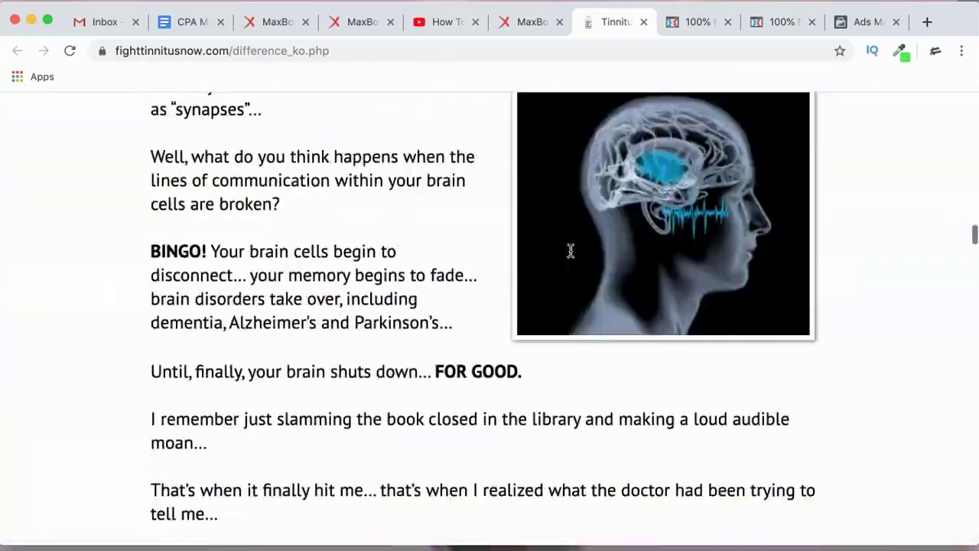
scroll(570, 249, "down", 20)
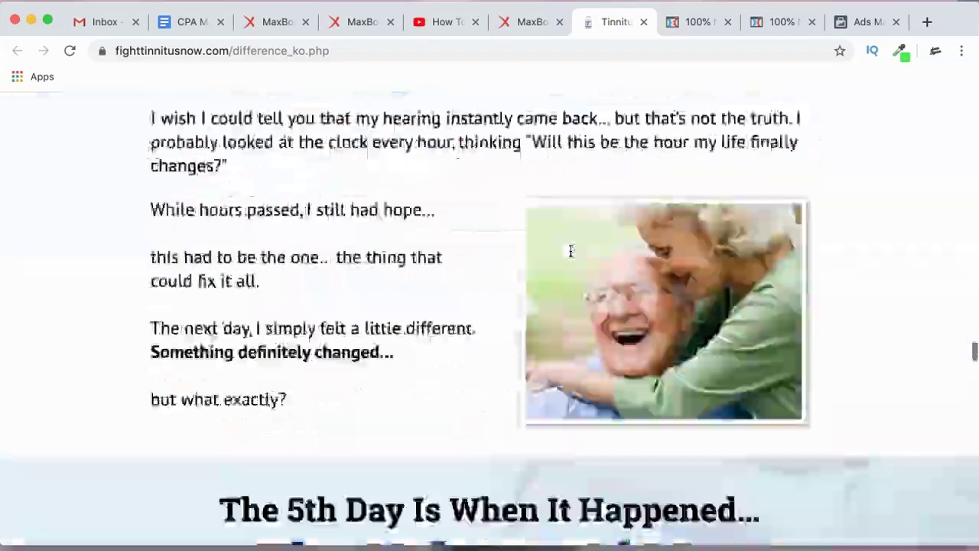
scroll(571, 250, "down", 20)
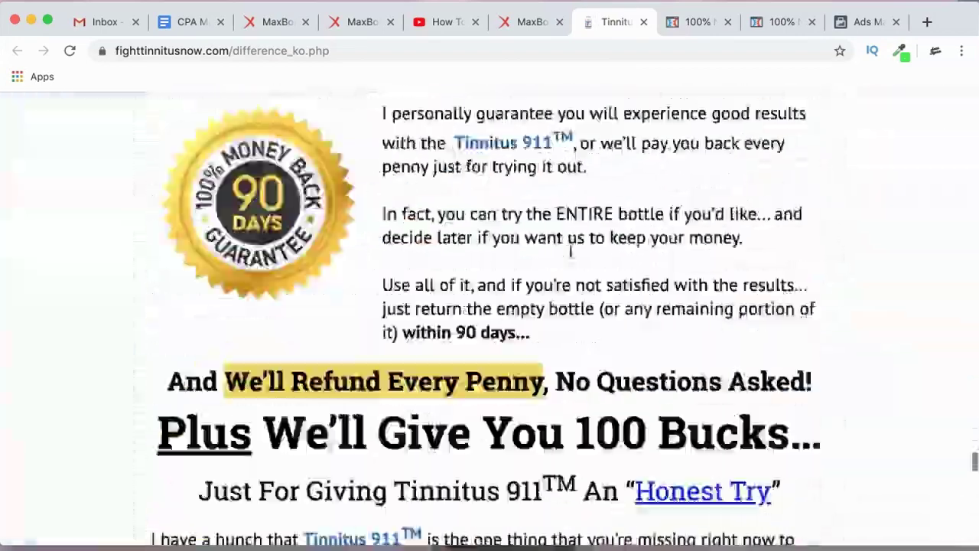
scroll(570, 251, "down", 15)
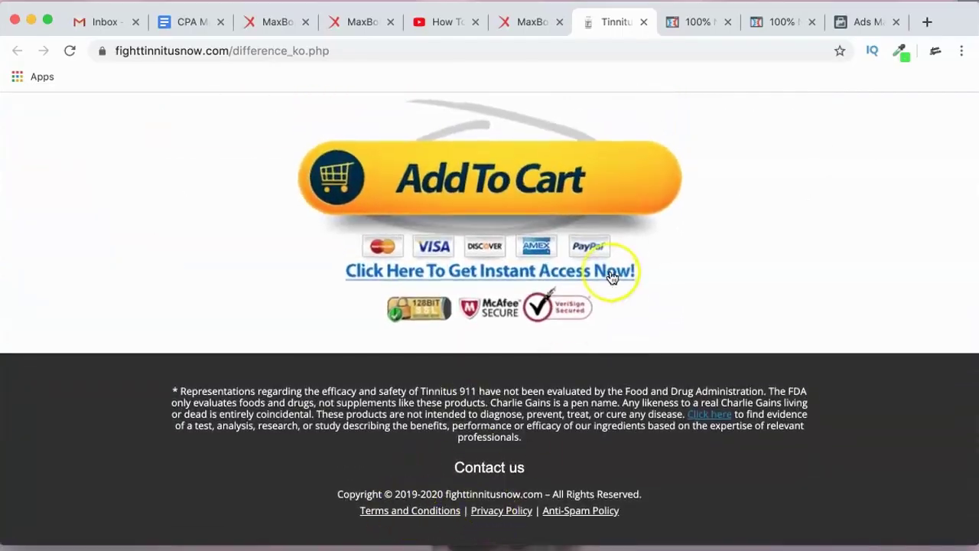
scroll(611, 268, "up", 20)
scroll(612, 277, "up", 20)
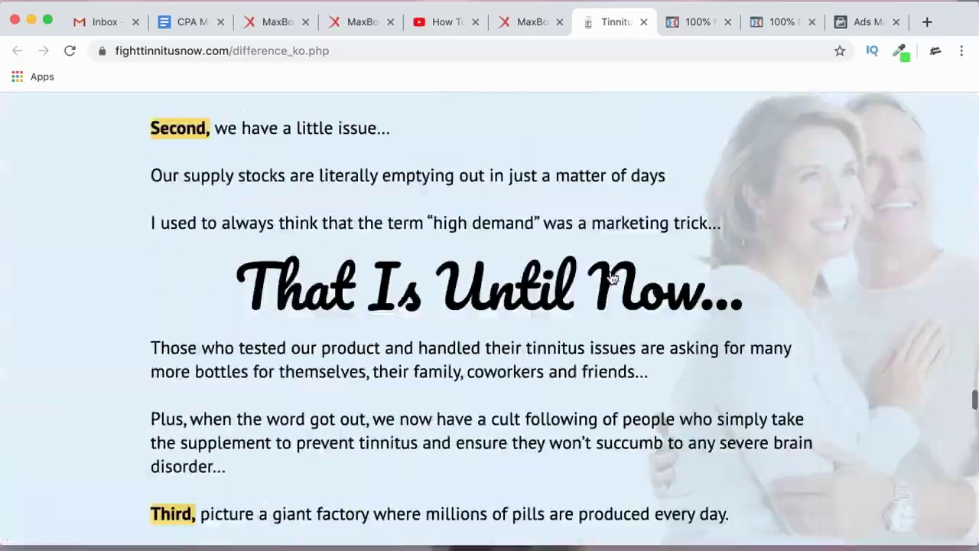
scroll(611, 277, "up", 20)
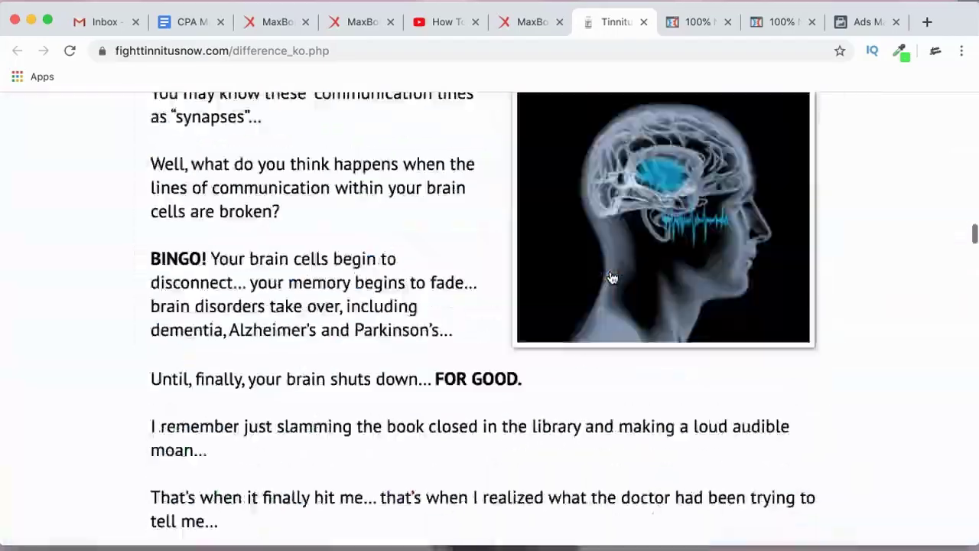
scroll(612, 277, "up", 5)
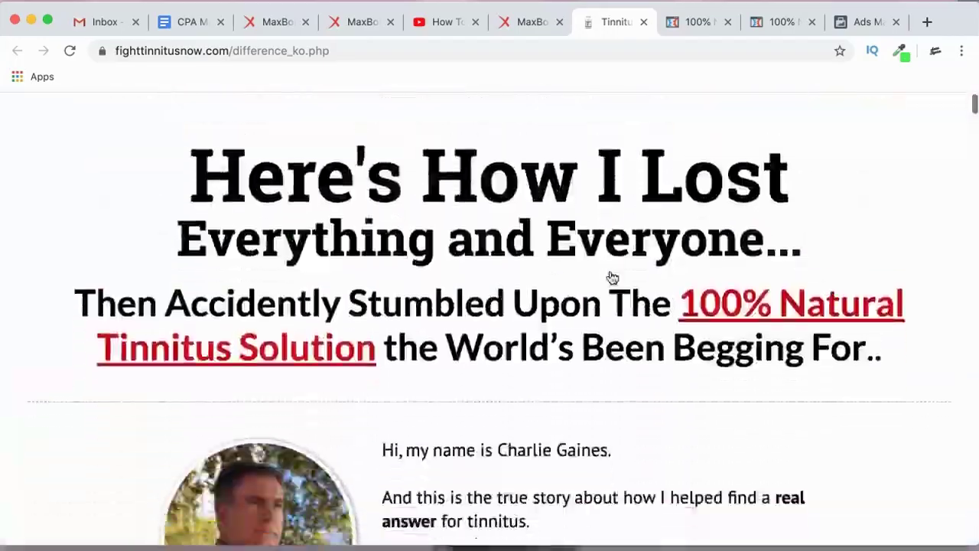
- Highlight the Facebook disclaimer in the published landing page's footer to point it out, and clear the highlight
left_click(686, 25)
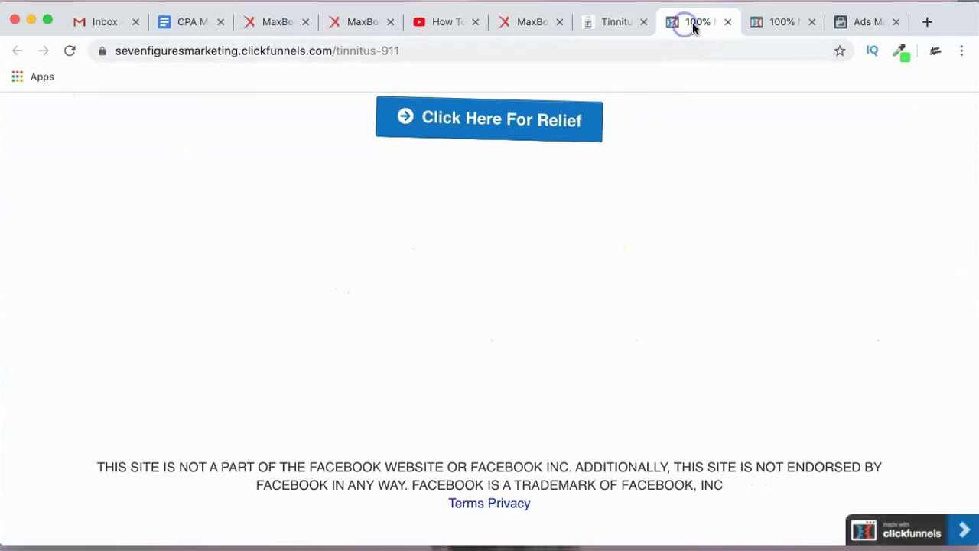
triple_click(391, 460)
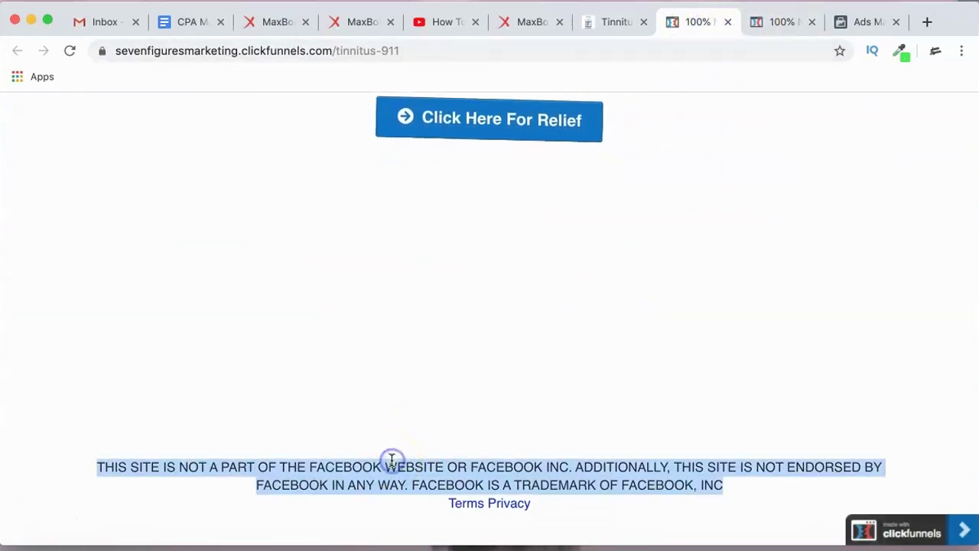
triple_click(391, 460)
left_click(401, 425)
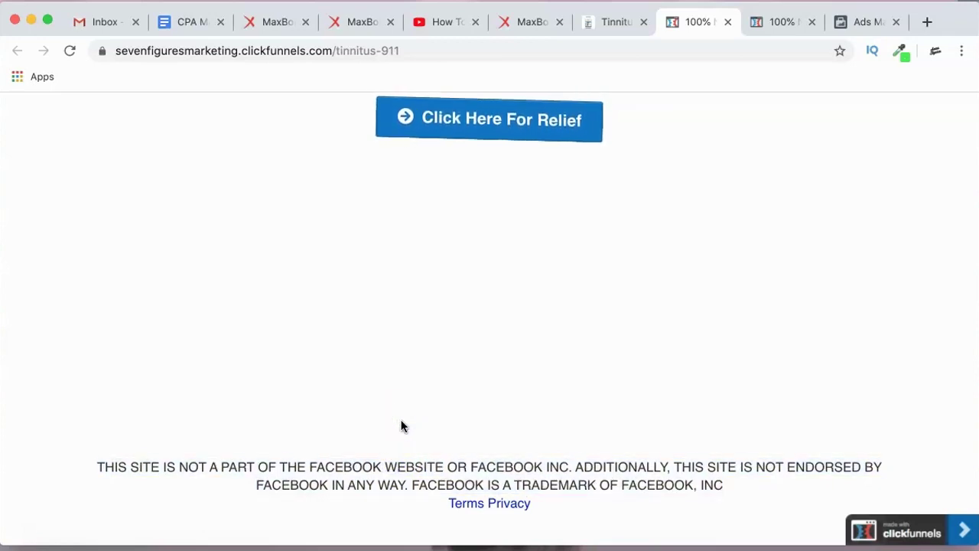
- Review the published landing page's headline, image and Click Here For Relief link, and revisit the page in the ClickFunnels editor
scroll(401, 426, "up", 8)
scroll(401, 425, "down", 1)
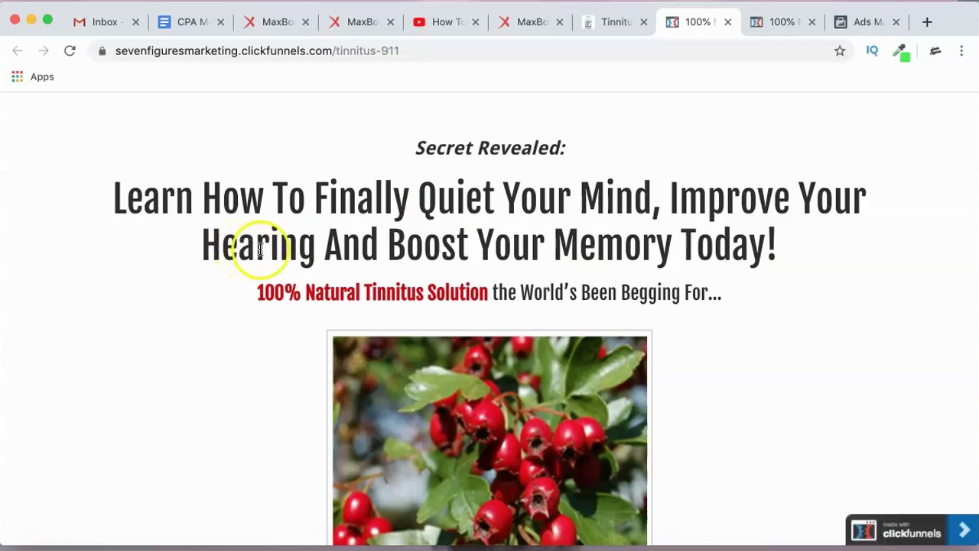
scroll(268, 415, "down", 3)
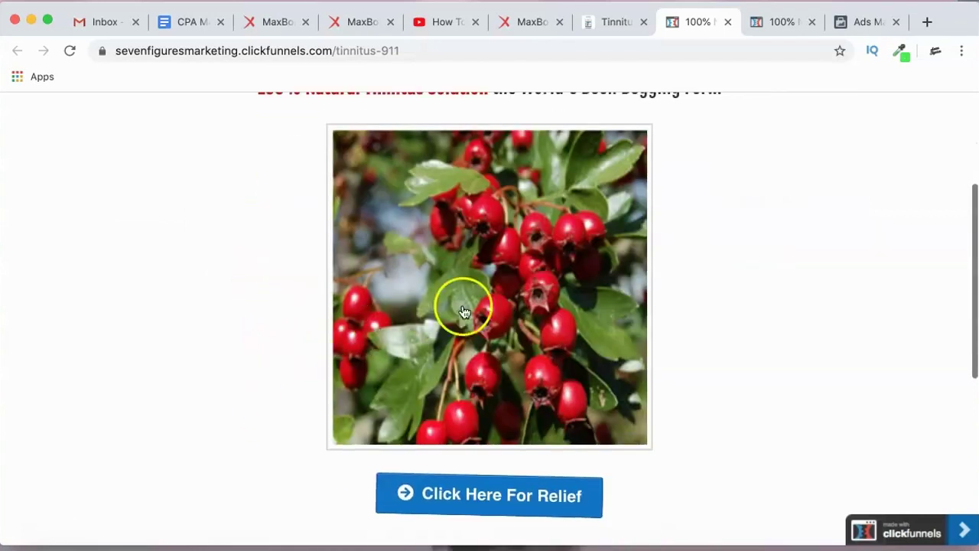
scroll(726, 216, "down", 2)
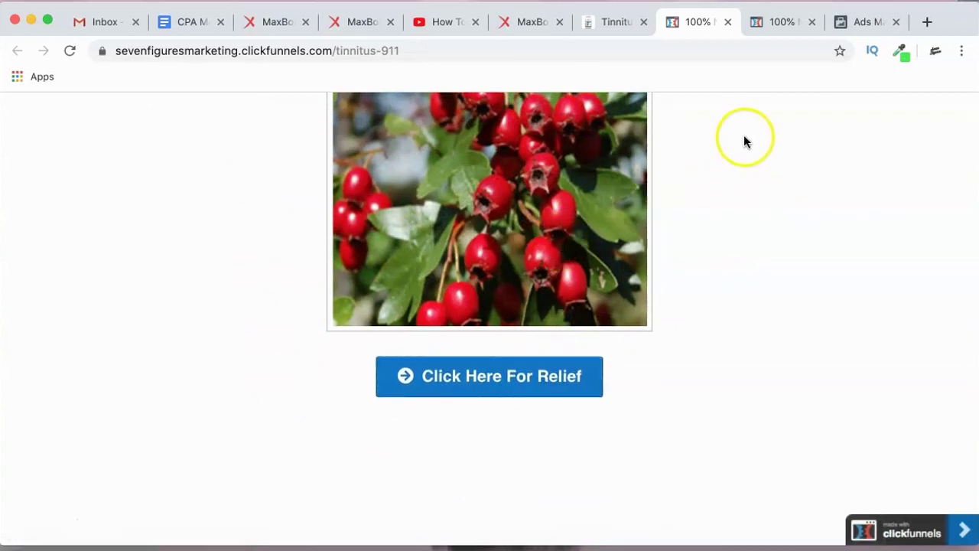
left_click(764, 24)
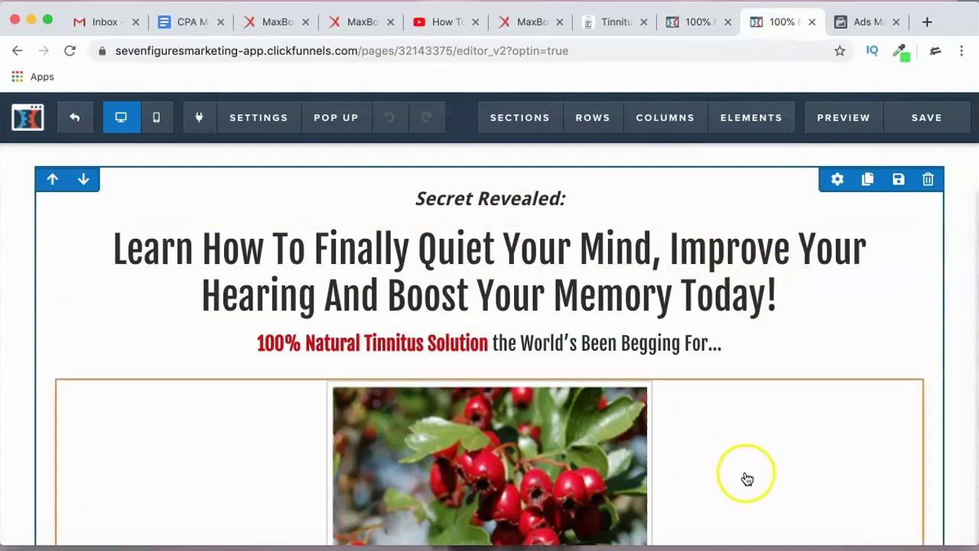
mouse_move(786, 116)
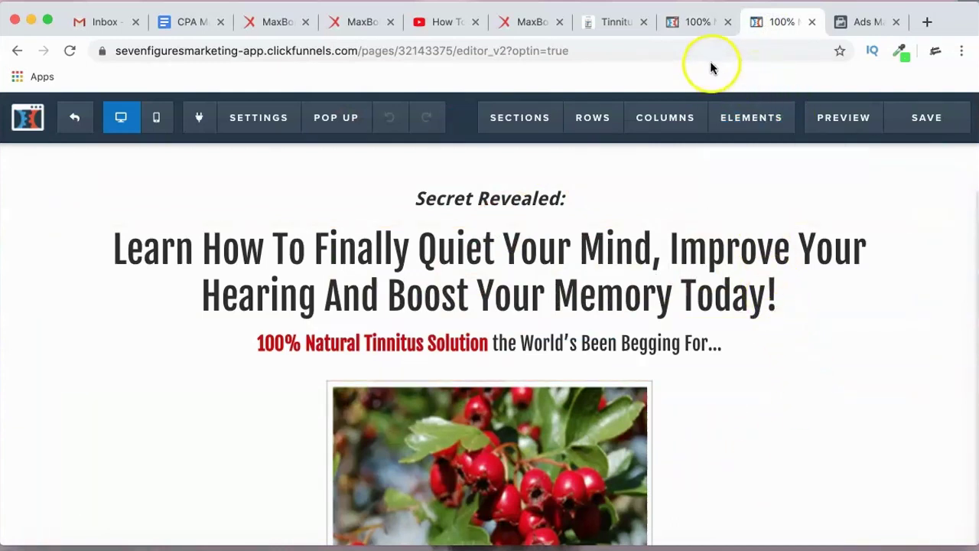
- In Facebook Ads Manager, start a new Traffic campaign named Tinnitus with Campaign Budget Optimization turned off
left_click(858, 23)
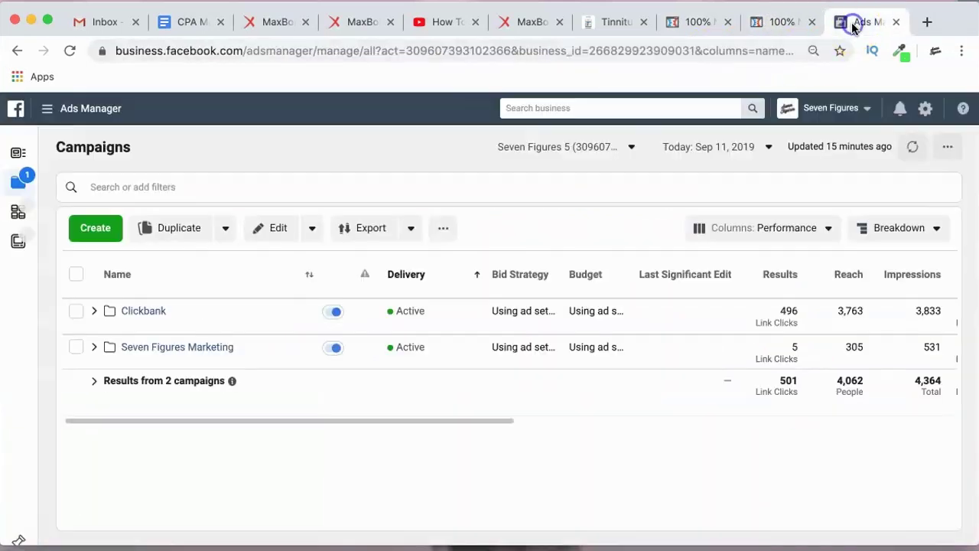
left_click(91, 234)
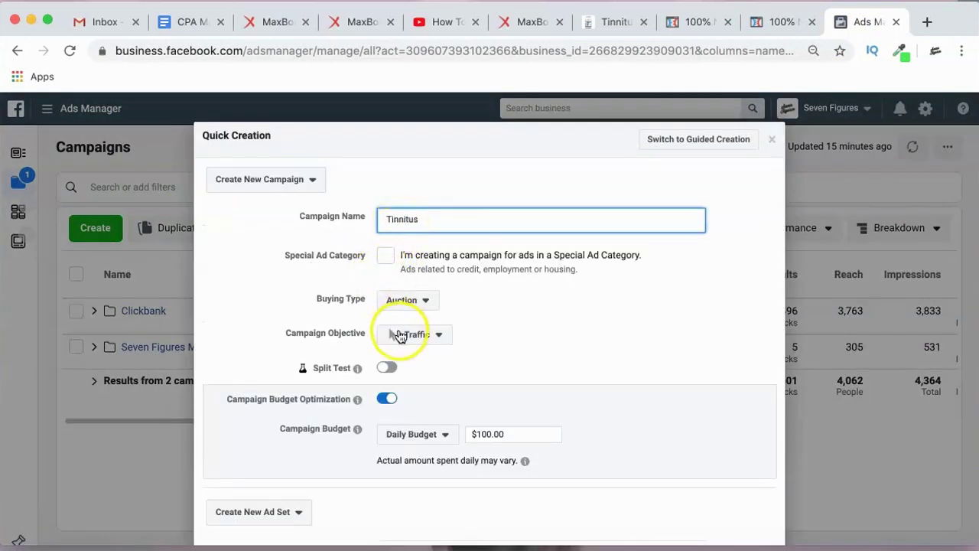
left_click(493, 353)
left_click(387, 398)
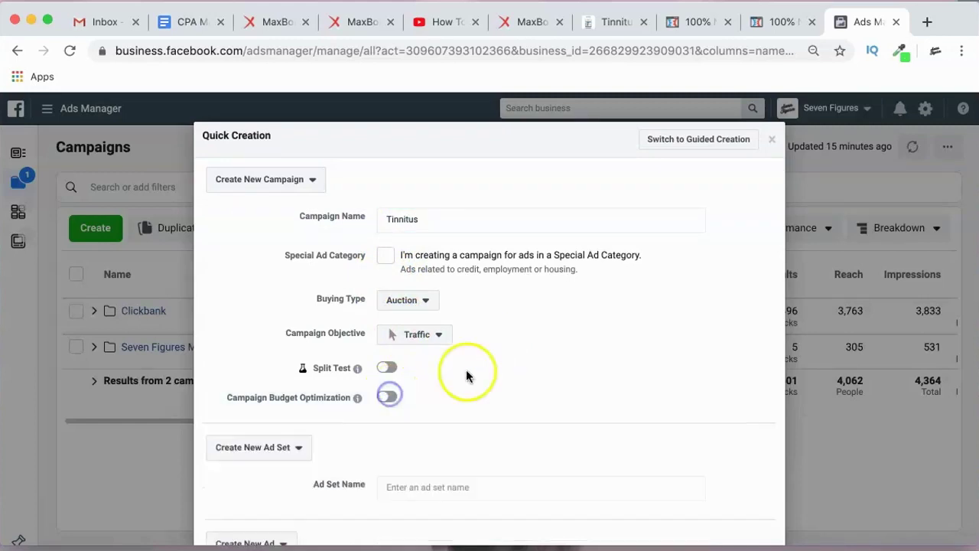
- Name the new ad set Adset and the new ad Ad, and save the campaign as a draft
scroll(536, 348, "down", 3)
left_click(473, 325)
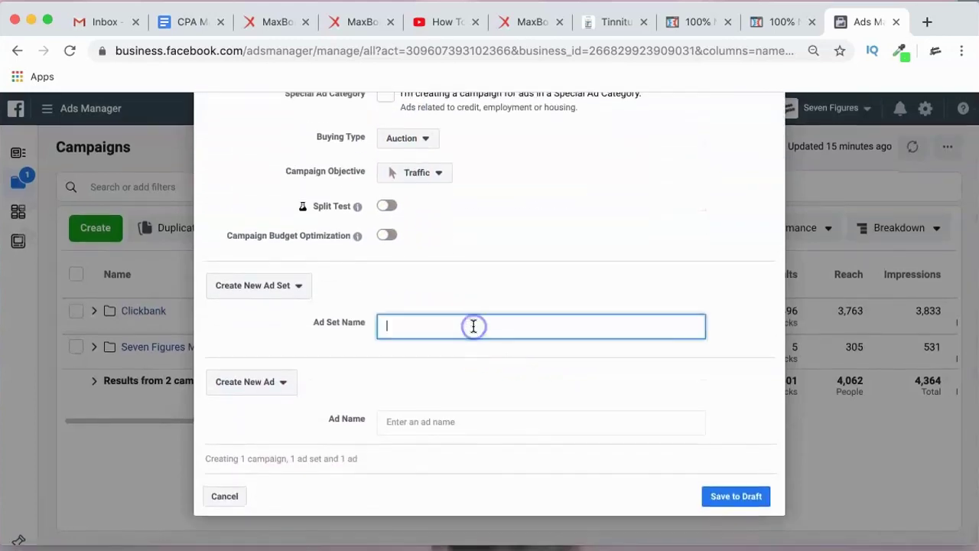
left_click(481, 420)
type("Ad")
left_click(705, 490)
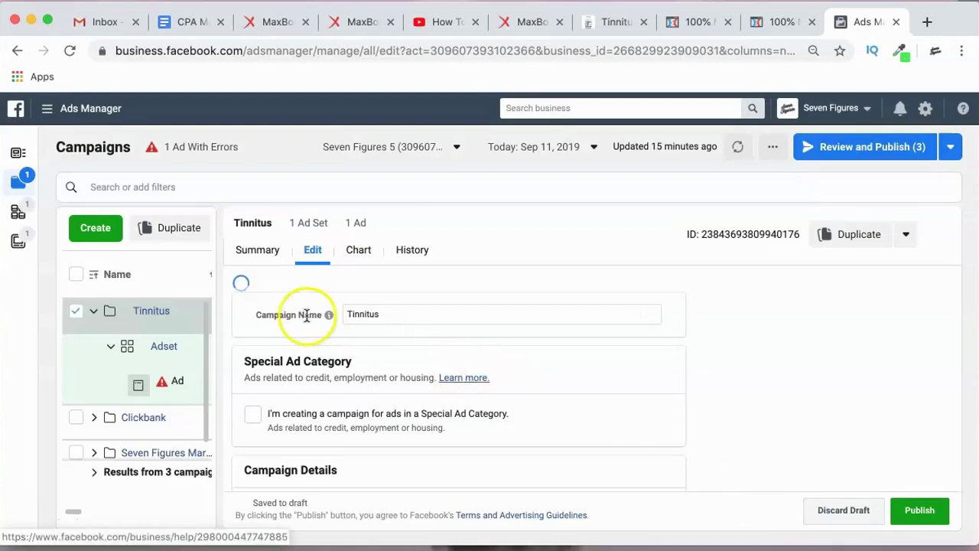
- Open the Tinnitus campaign's ad set for editing
scroll(315, 405, "down", 3)
scroll(316, 406, "up", 3)
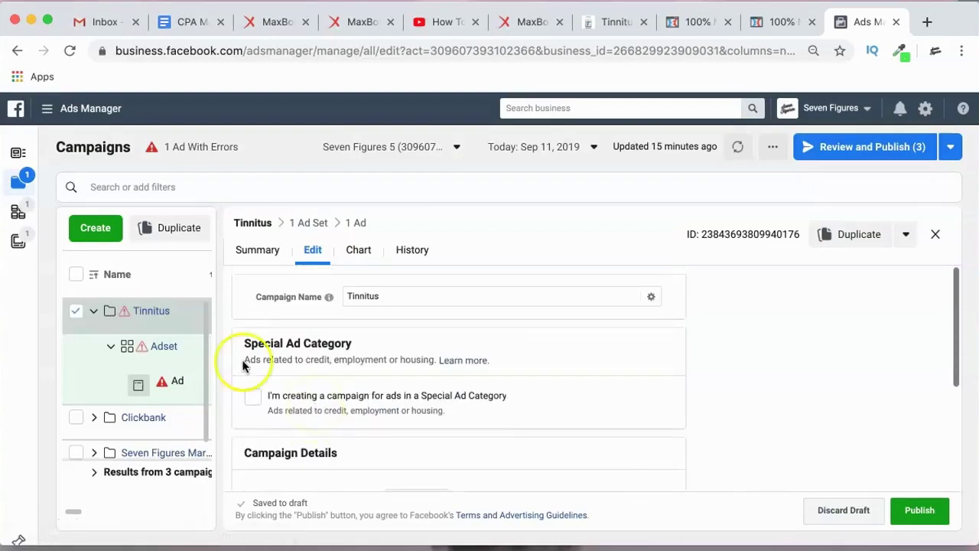
left_click(148, 311)
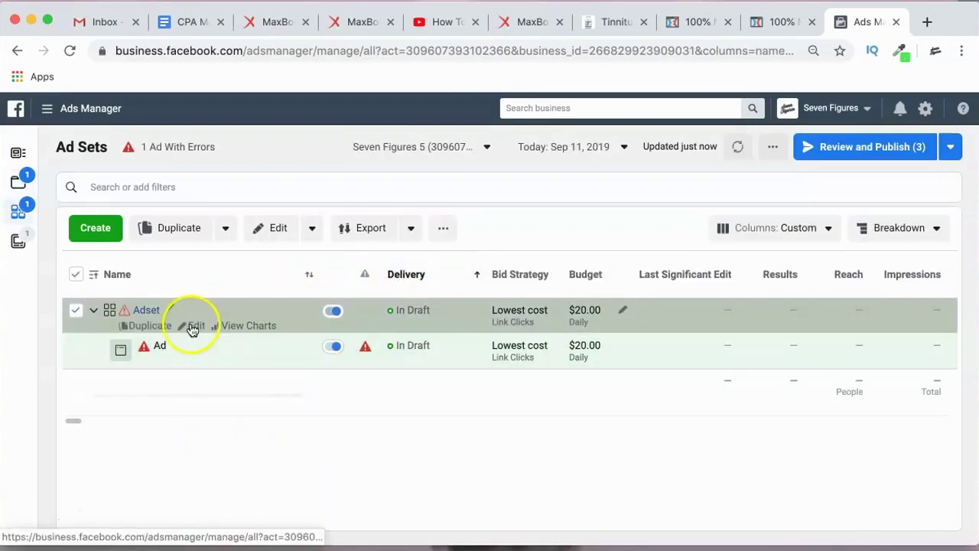
left_click(193, 324)
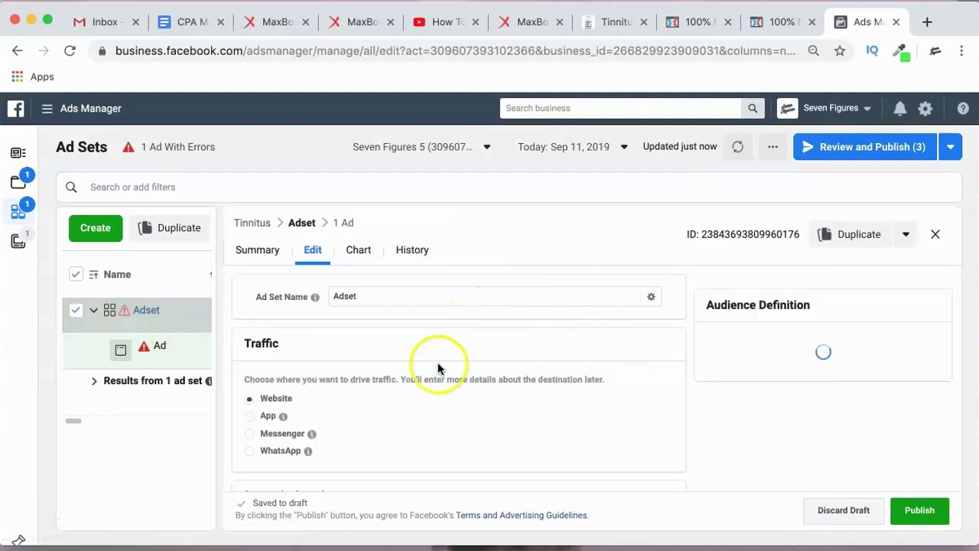
- Examine the ad set's Budget & Schedule settings and select its daily budget amount
scroll(438, 368, "down", 3)
scroll(439, 369, "down", 5)
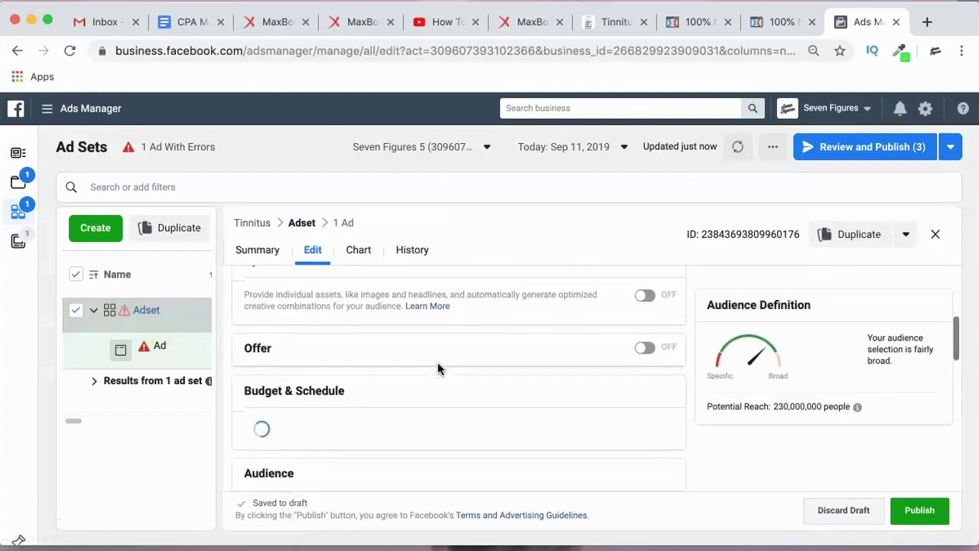
scroll(438, 369, "down", 1)
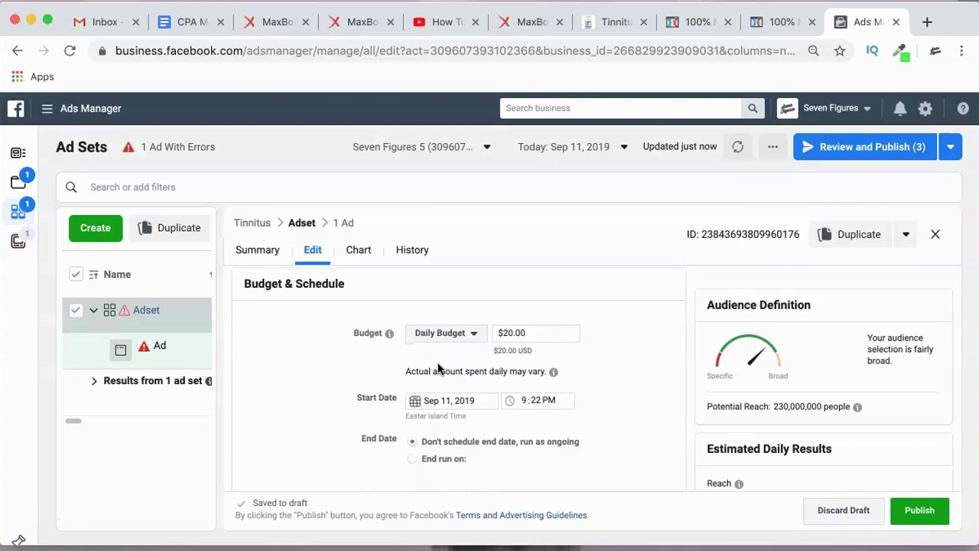
left_click(532, 330)
- Look up the full list of allowed countries for the Tinnitus 911 offer on its MaxBounty campaign page
scroll(449, 410, "down", 2)
scroll(449, 411, "down", 8)
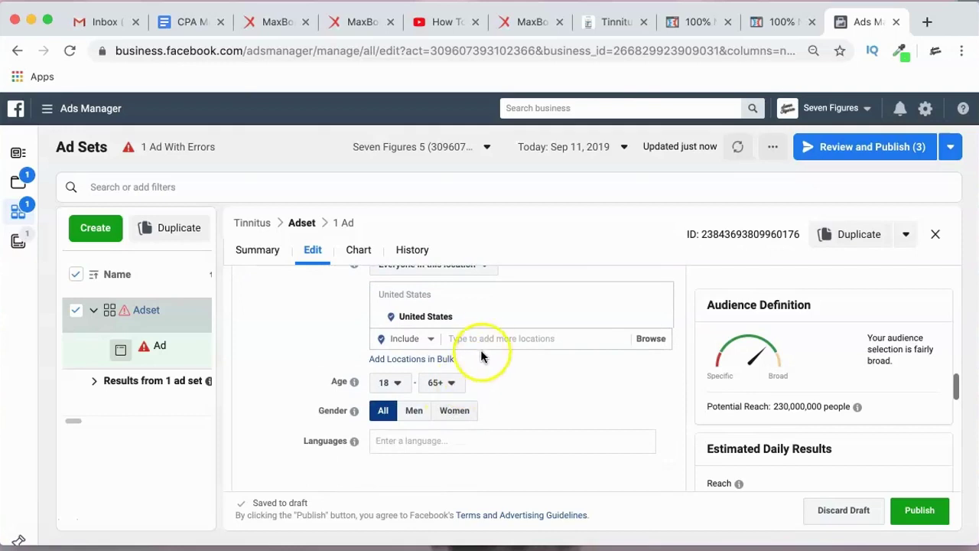
left_click(487, 338)
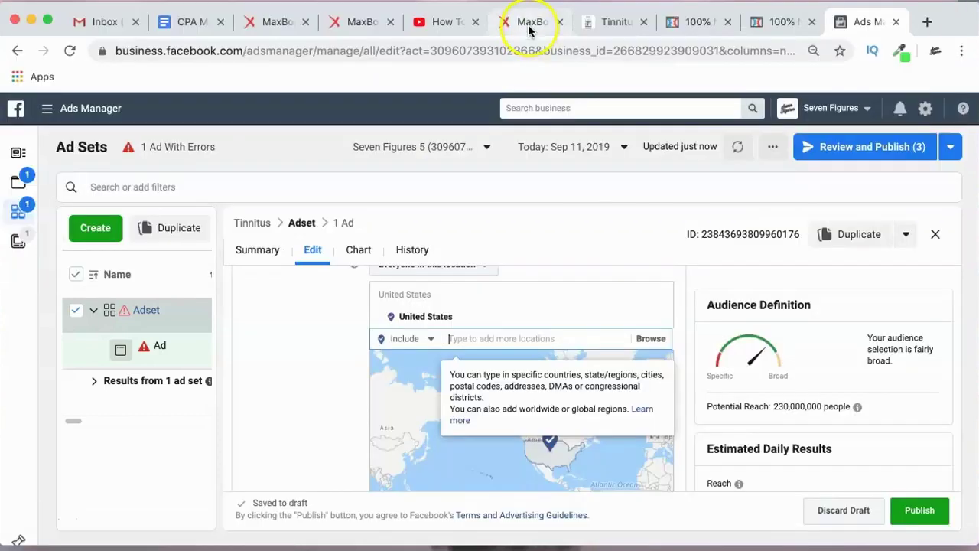
left_click(530, 26)
left_click_drag(530, 26, 776, 26)
scroll(457, 338, "down", 4)
scroll(458, 338, "down", 10)
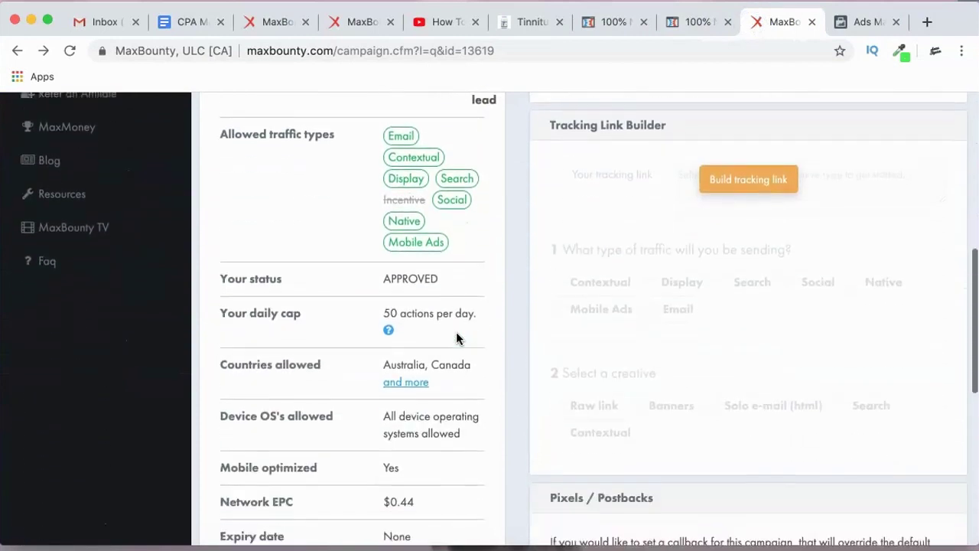
left_click(406, 329)
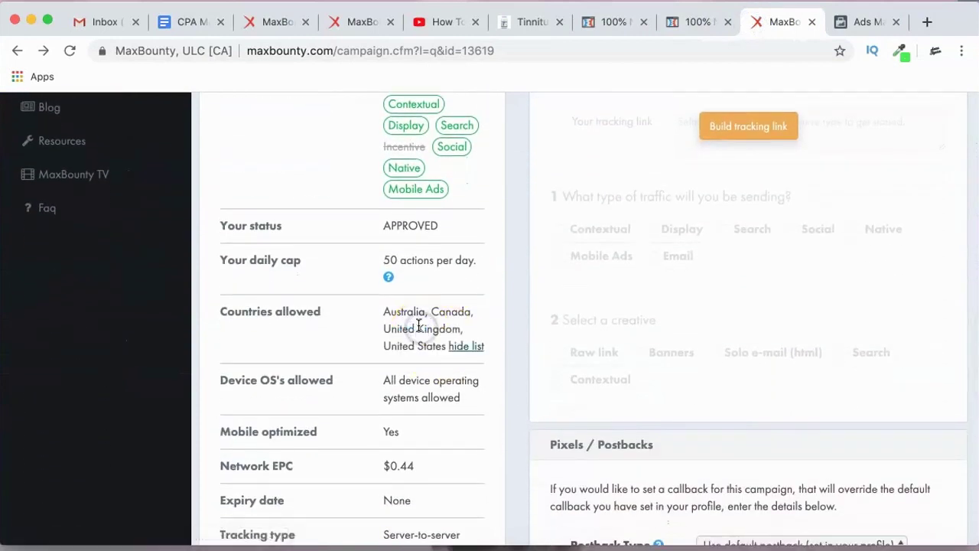
- Back in Facebook Ads Manager, add United Kingdom, Canada and Australia to the ad set's targeted locations
left_click(866, 21)
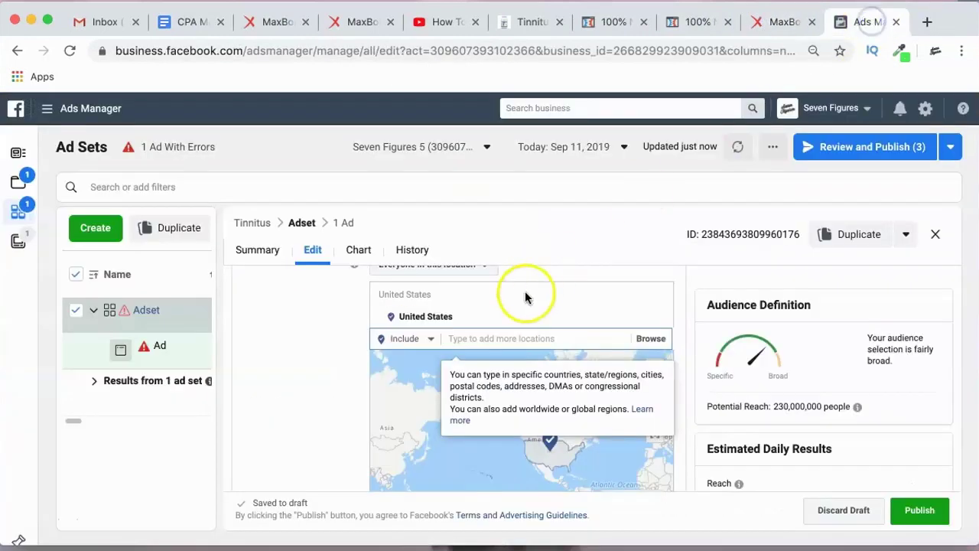
type("united kingdom")
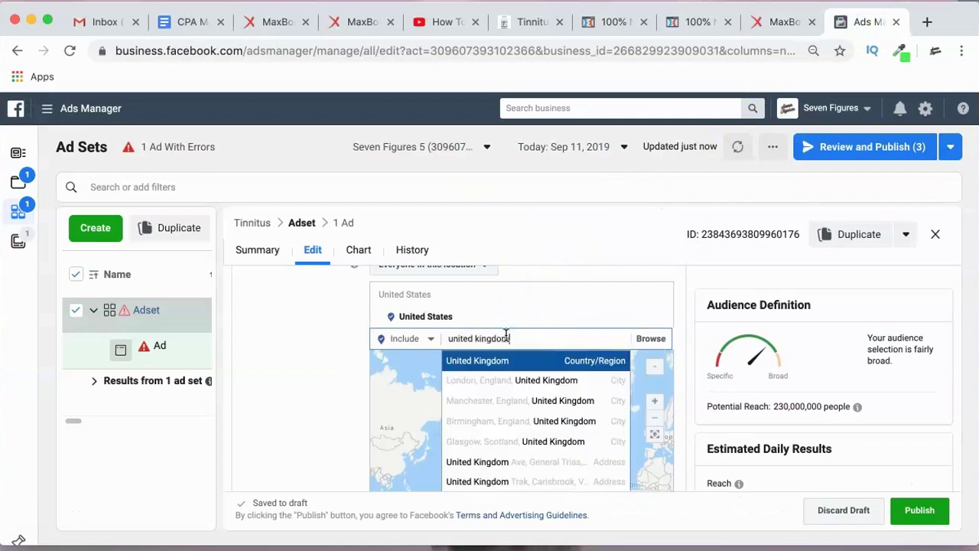
key("Return")
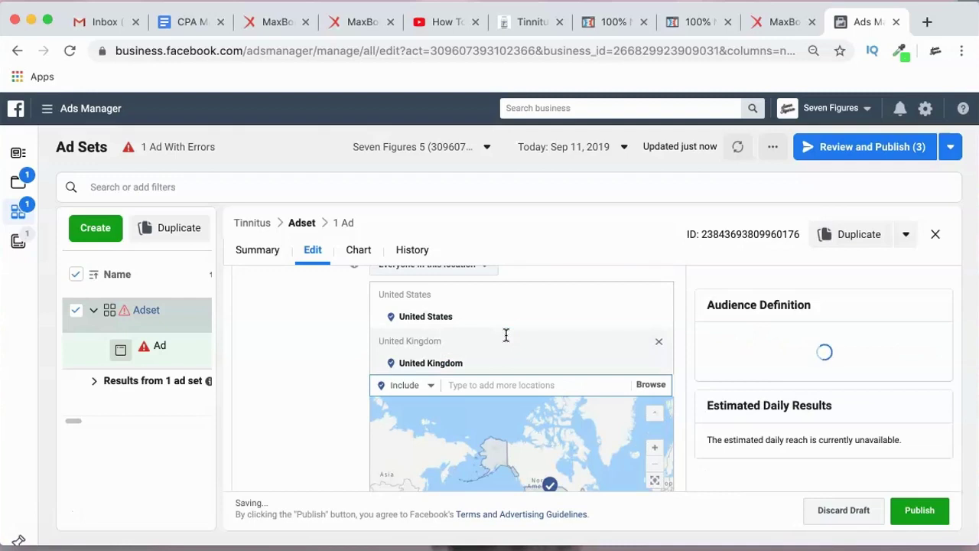
type("canada")
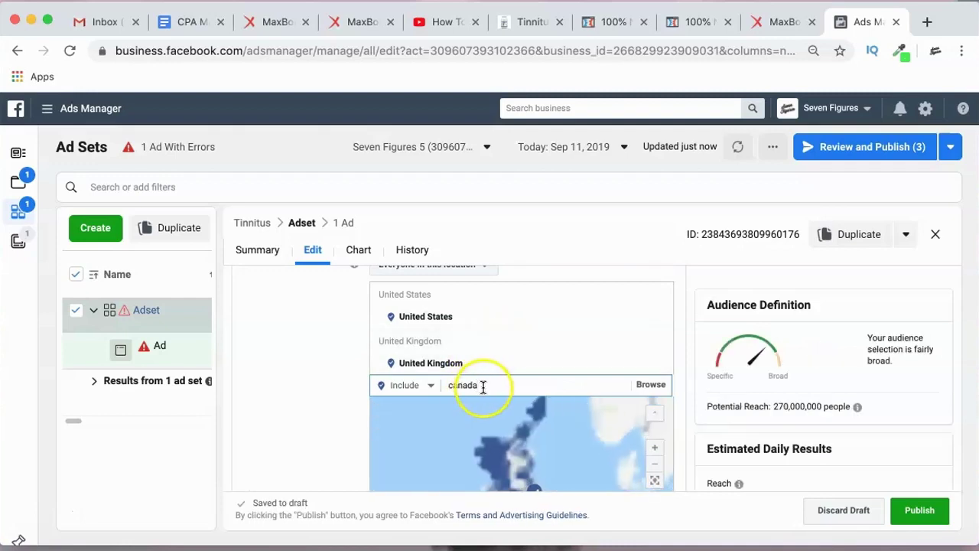
key("Return")
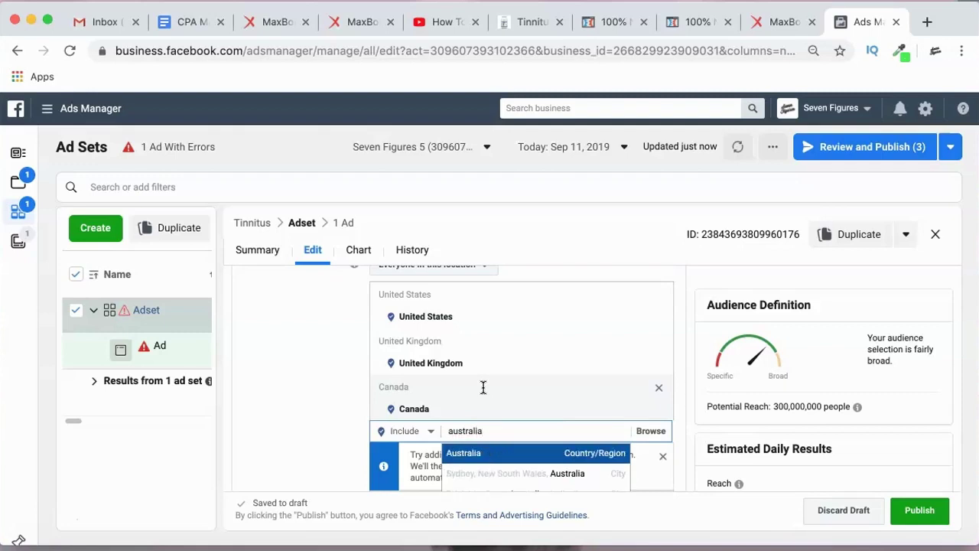
key("Return")
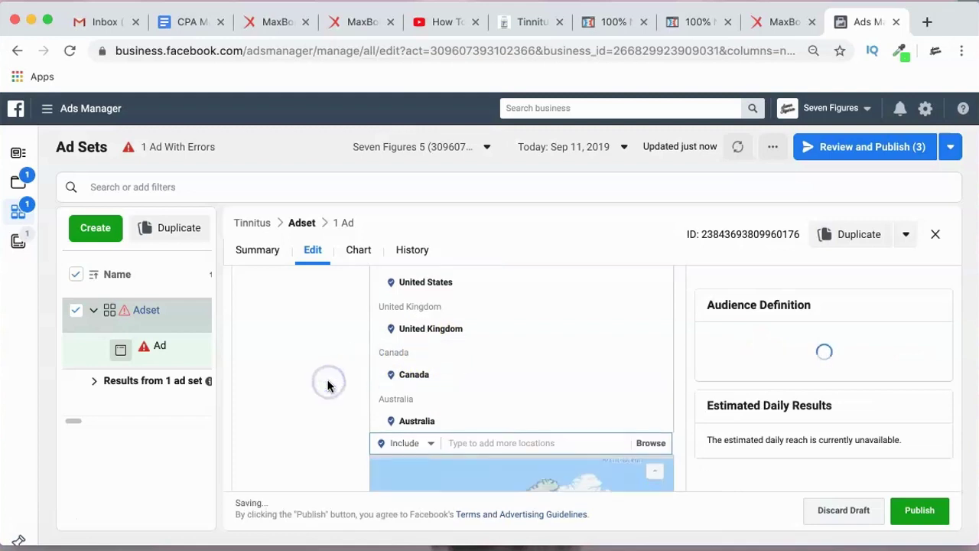
- Check the targeting tips in the Tinnitus 911 offer's description on MaxBounty
scroll(326, 378, "down", 5)
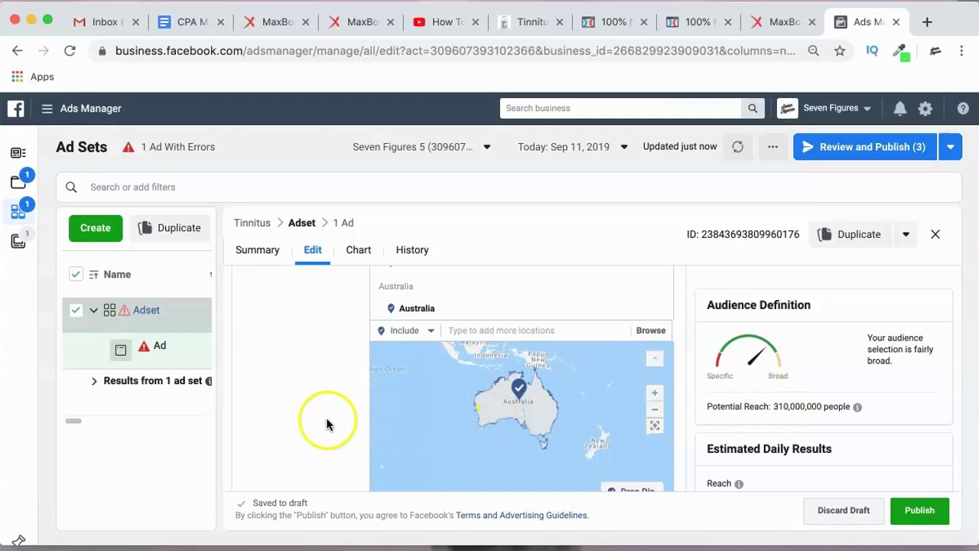
scroll(326, 420, "down", 3)
scroll(327, 425, "down", 1)
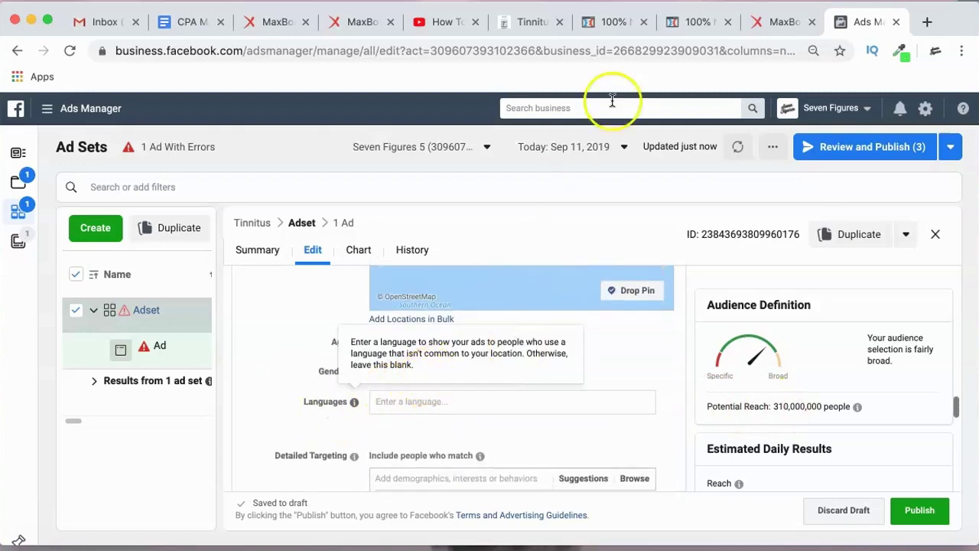
left_click(757, 24)
scroll(529, 305, "up", 10)
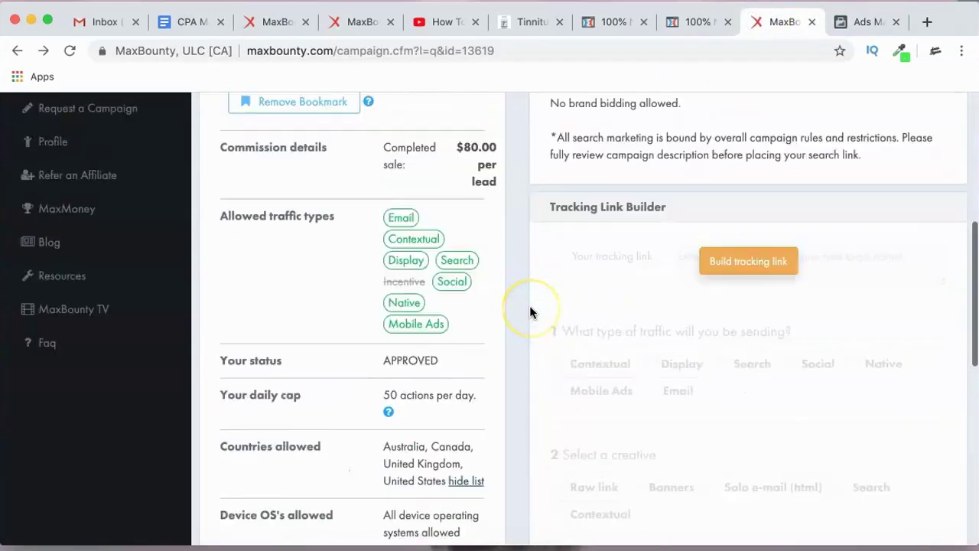
scroll(529, 312, "up", 1)
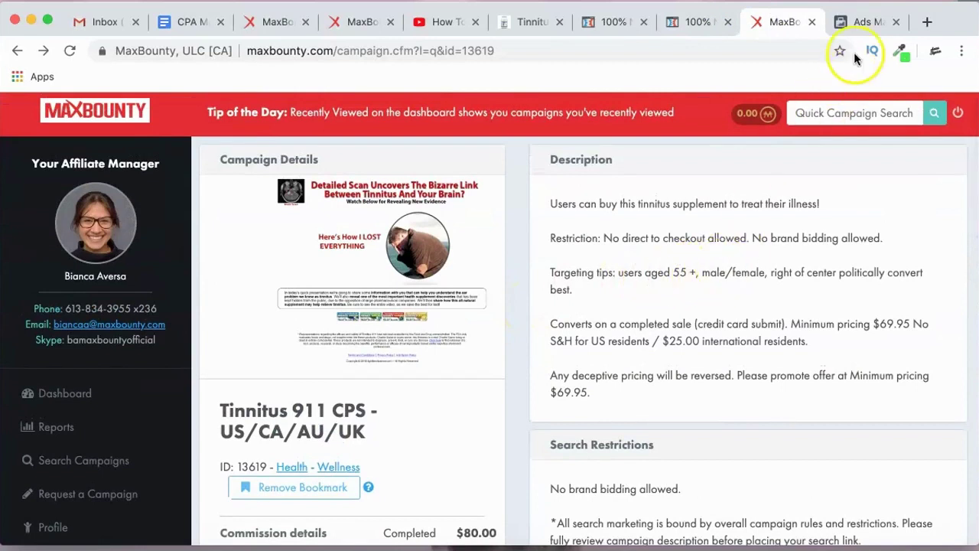
- In Facebook Ads Manager, set the ad set's minimum age to 55 and its language to English (All)
left_click(859, 24)
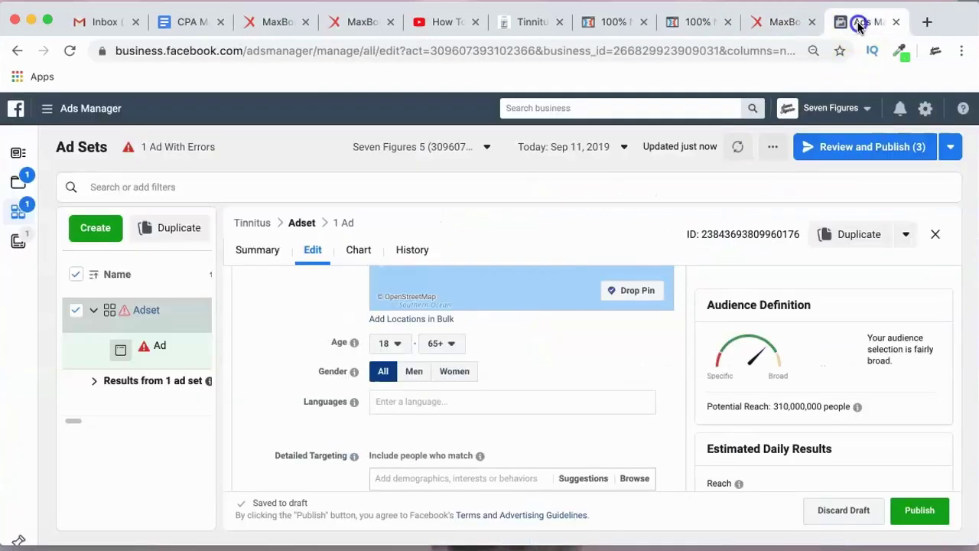
left_click(402, 344)
scroll(390, 413, "down", 10)
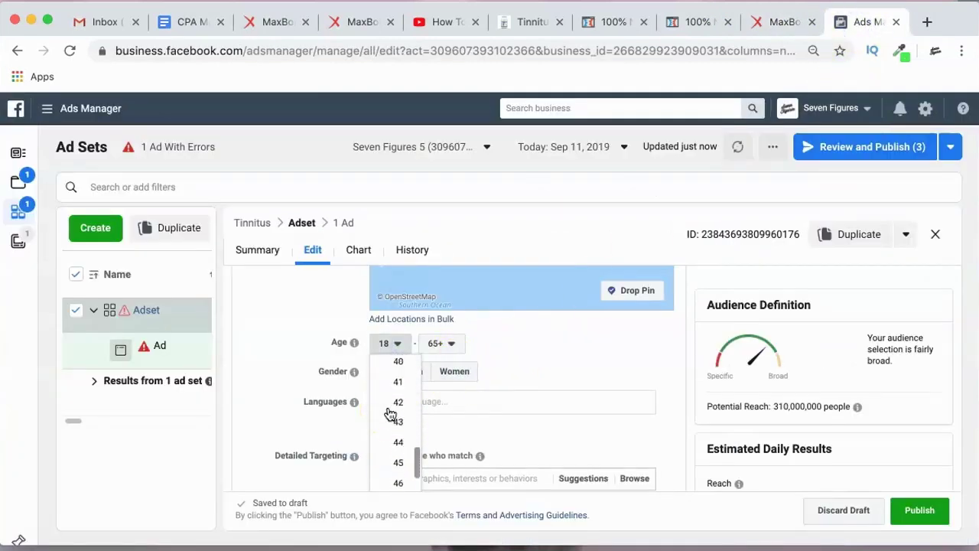
scroll(393, 428, "down", 1)
left_click(391, 406)
left_click(377, 401)
type("Englis")
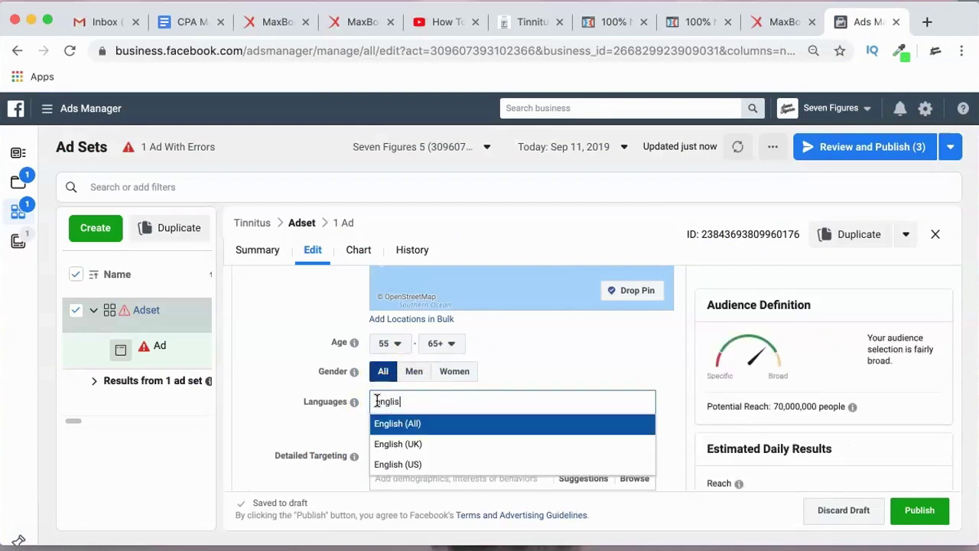
key("Return")
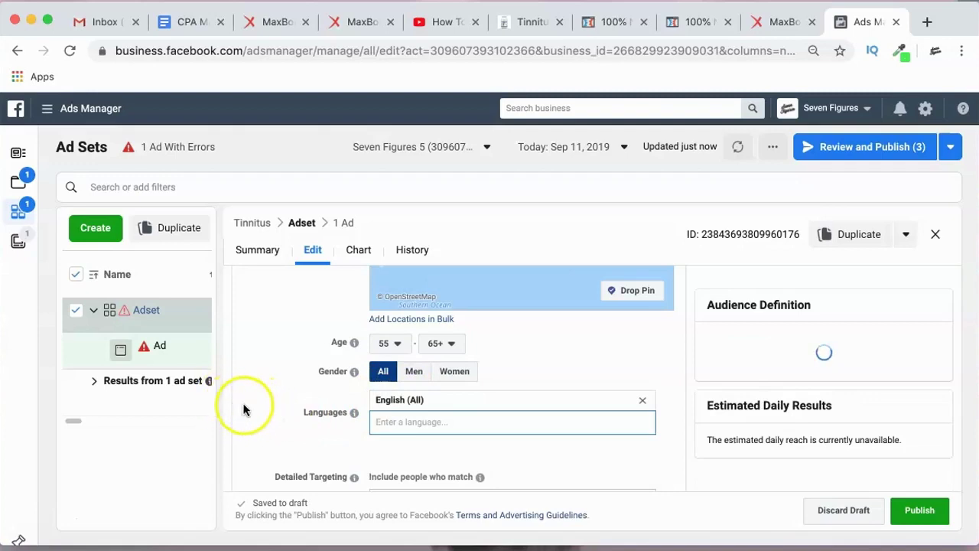
- Add the Tinnitus interest to the ad set's detailed targeting
scroll(442, 411, "down", 2)
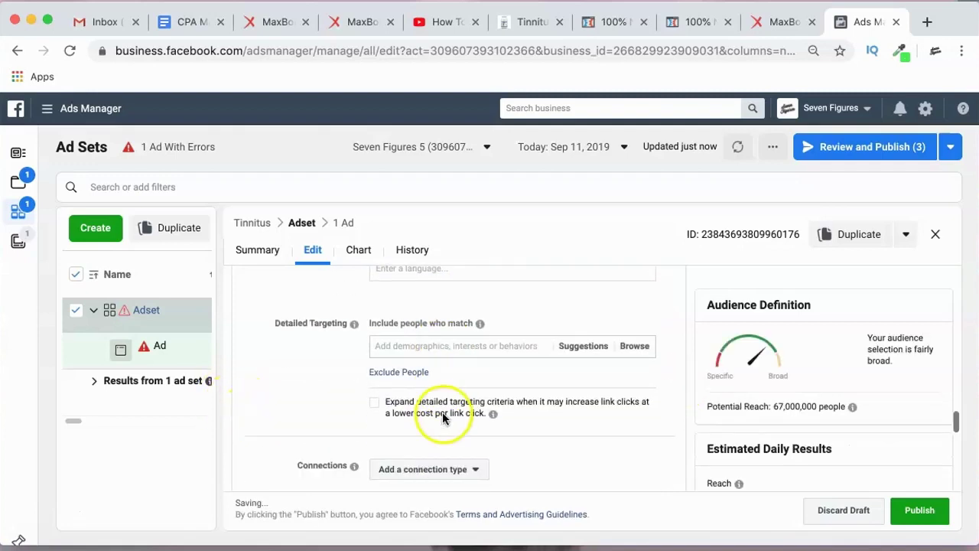
type("tinnitus")
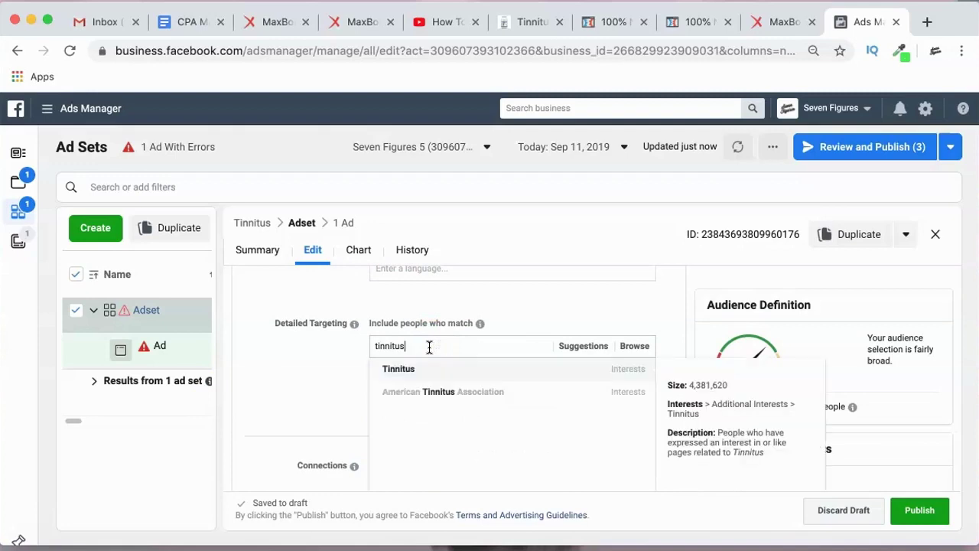
key("Return")
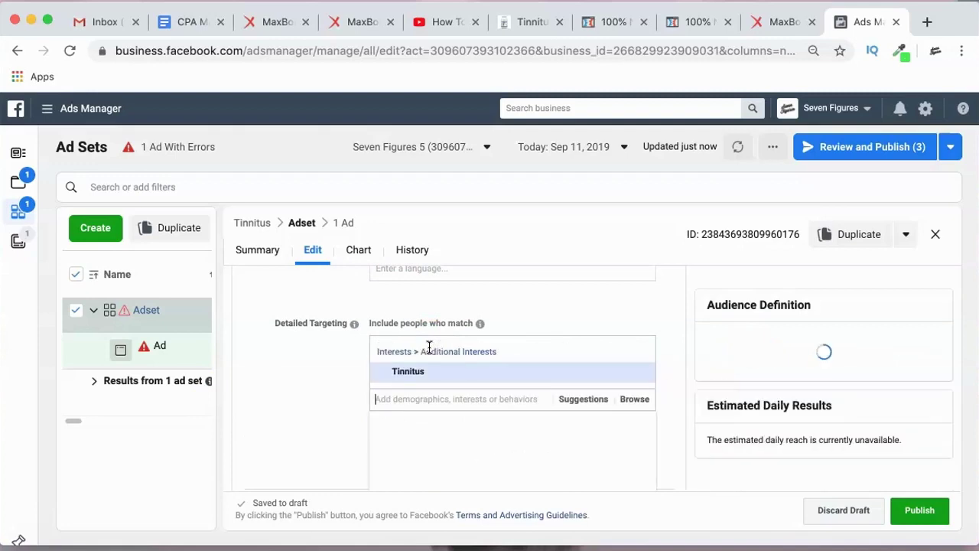
left_click(338, 372)
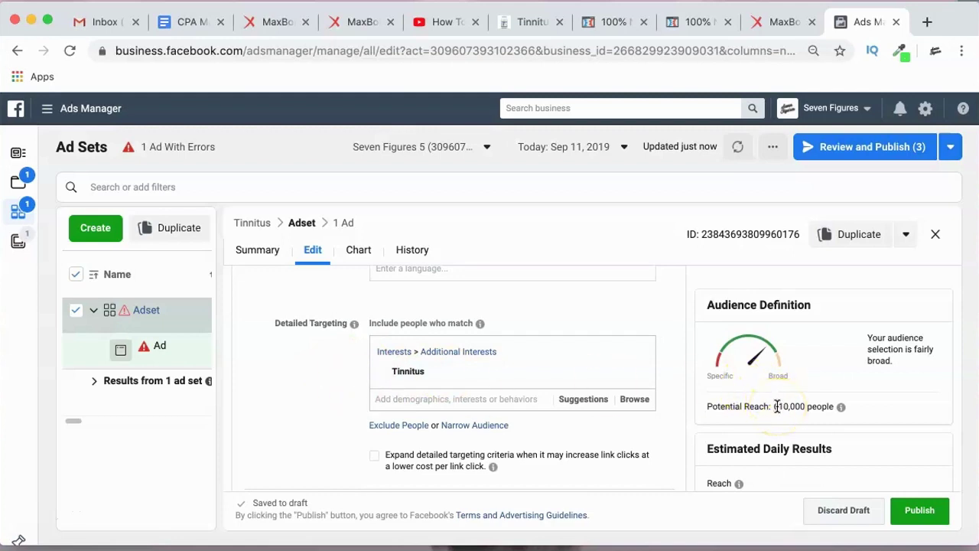
- Switch the ad set's placement setting from automatic to Edit Placements
scroll(657, 413, "down", 5)
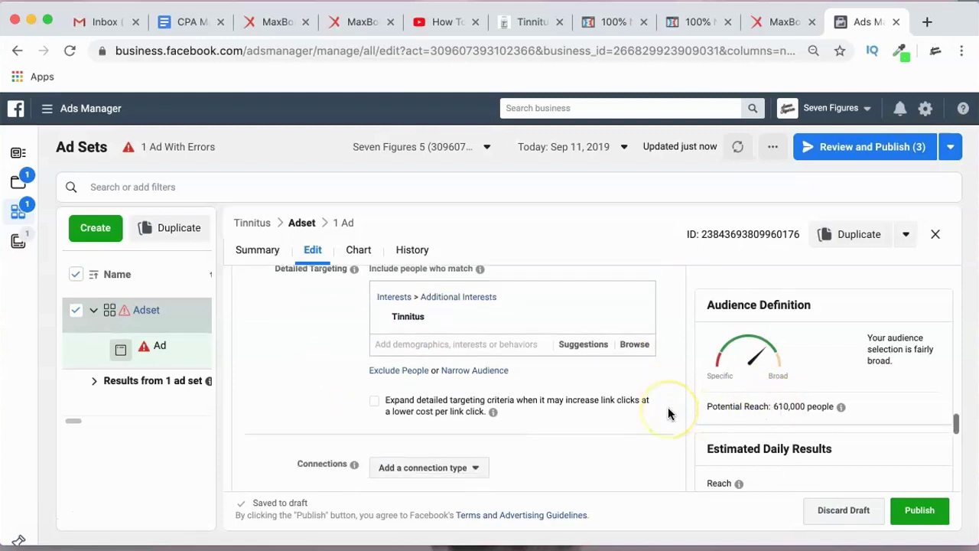
scroll(667, 412, "down", 4)
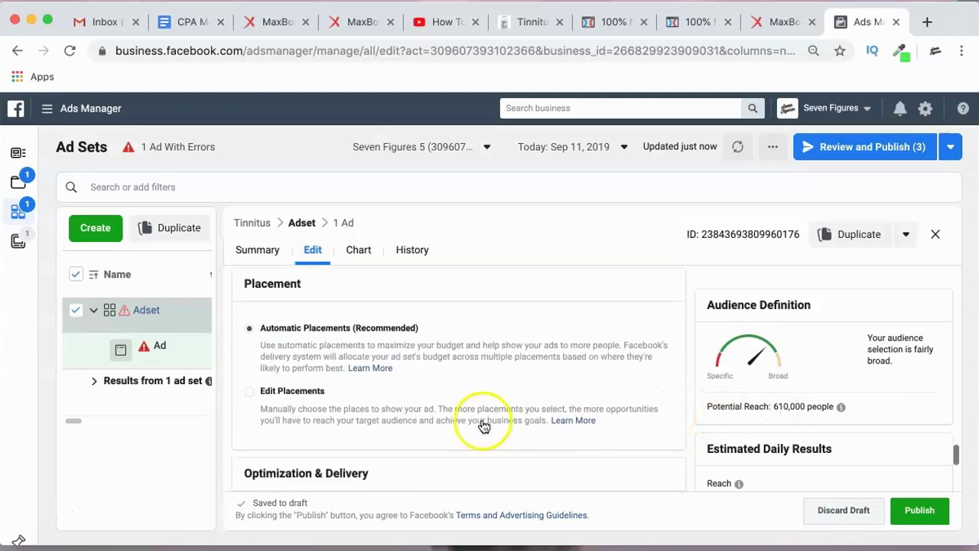
left_click(431, 420)
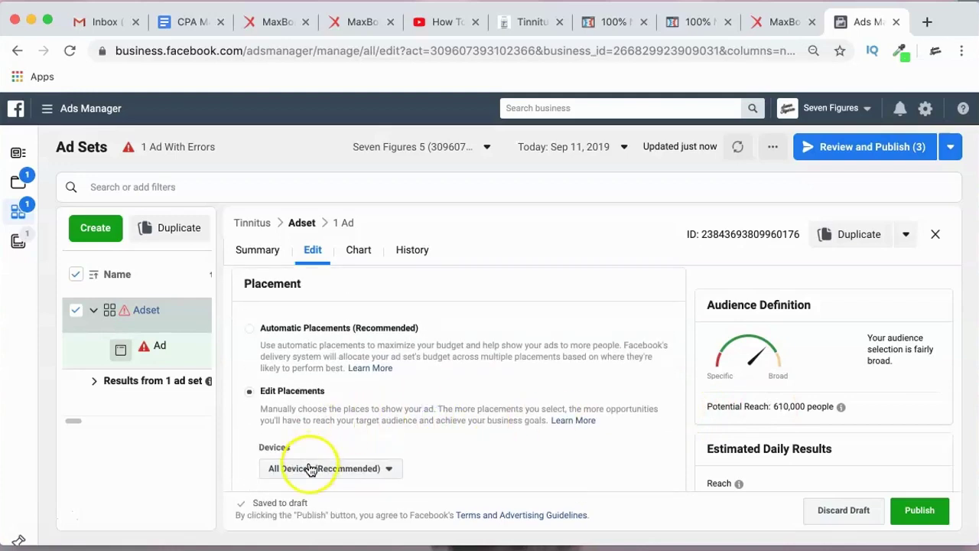
scroll(430, 430, "down", 2)
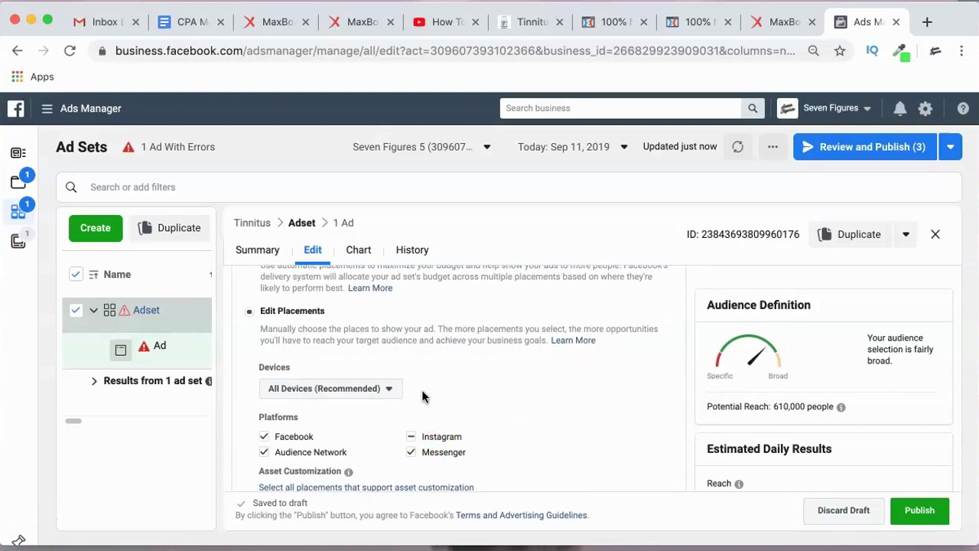
- Exclude Audience Network, Instagram and Messenger from the platforms, and limit the devices to Desktop
left_click(264, 452)
left_click(410, 437)
left_click(411, 452)
left_click(412, 438)
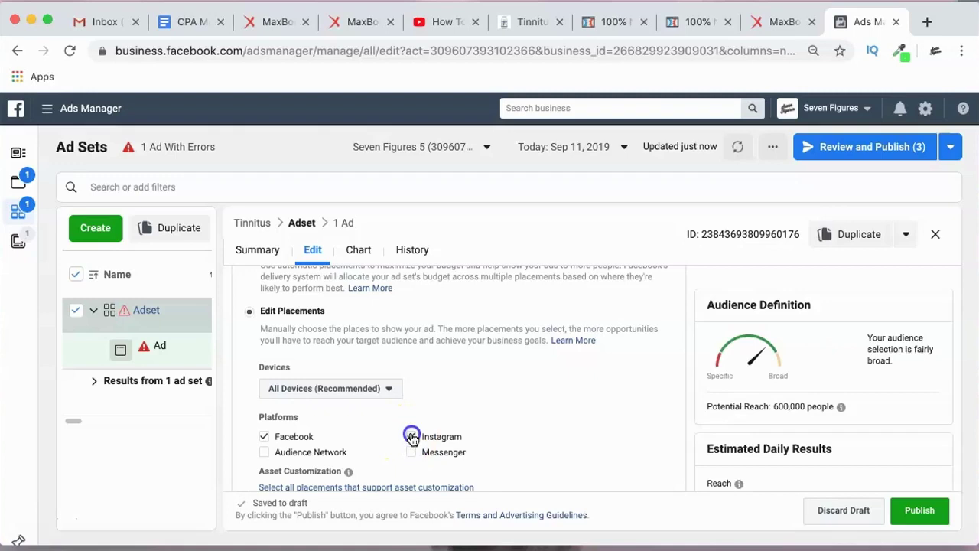
left_click(371, 388)
left_click(317, 414)
left_click(494, 382)
- Restrict the feed placements to Facebook News Feed by deselecting Facebook Marketplace and Facebook Right Column
scroll(495, 383, "down", 1)
scroll(494, 382, "down", 5)
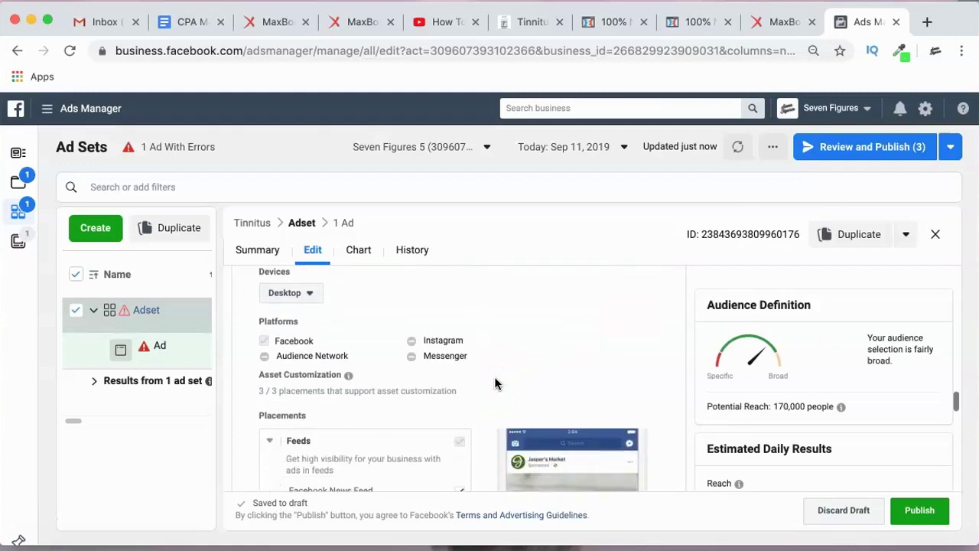
left_click(459, 368)
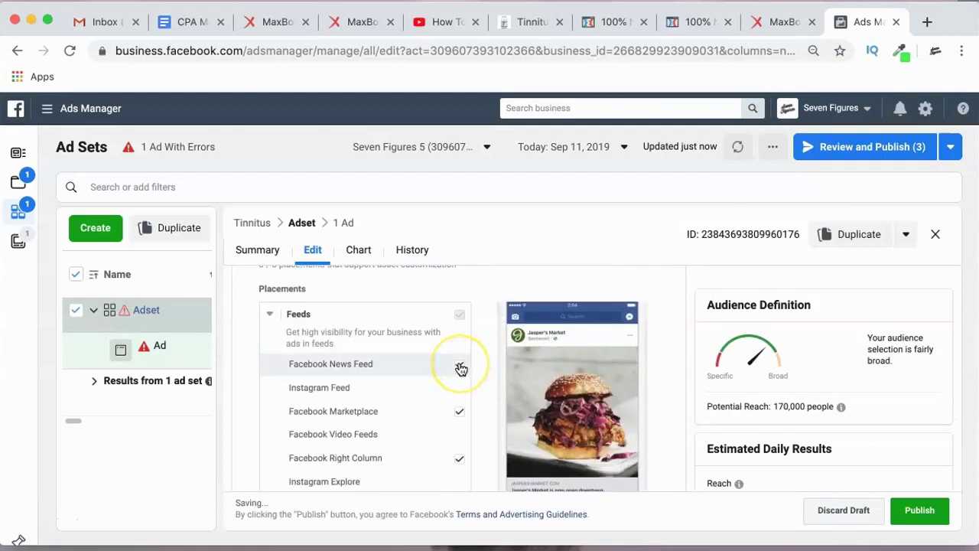
left_click(459, 411)
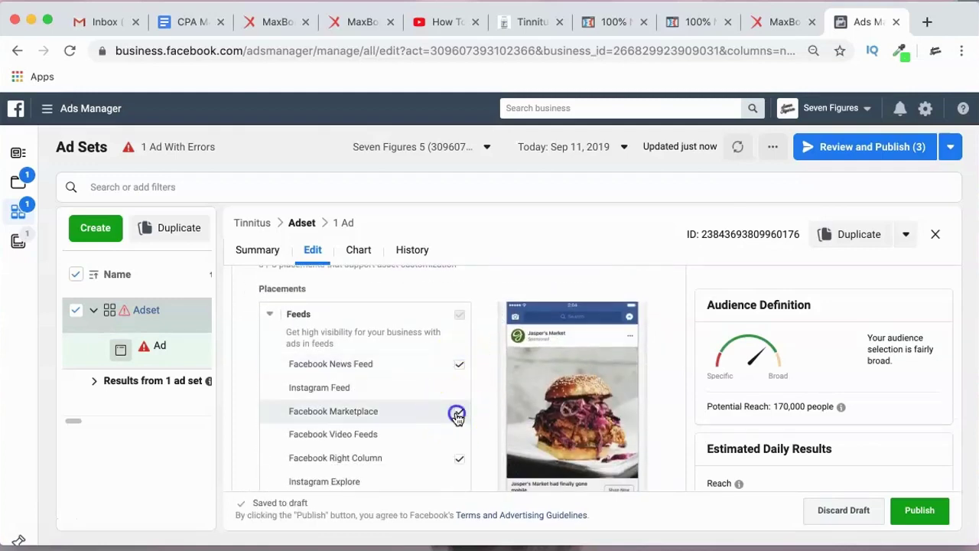
left_click(459, 471)
scroll(468, 453, "down", 4)
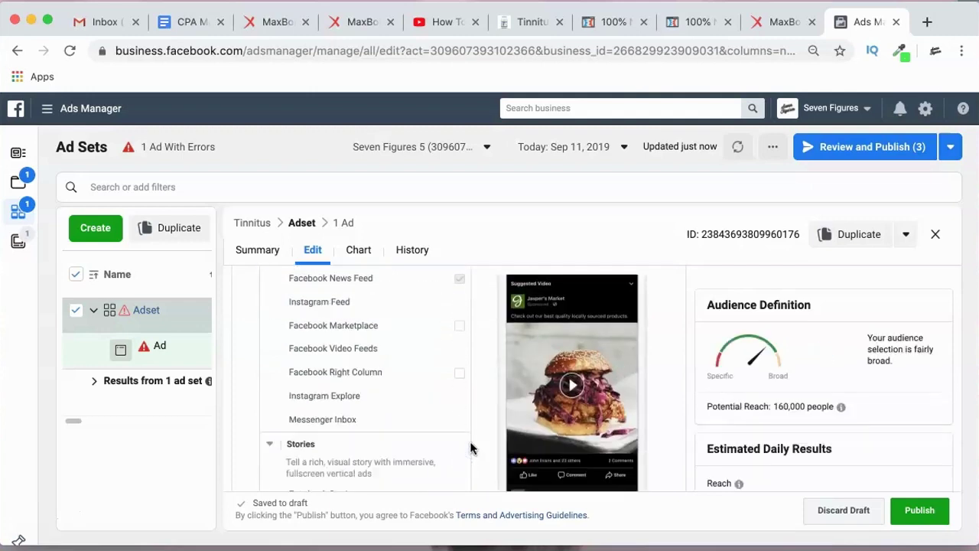
- Change the ad set's device targeting from Desktop to Mobile only
scroll(470, 448, "up", 6)
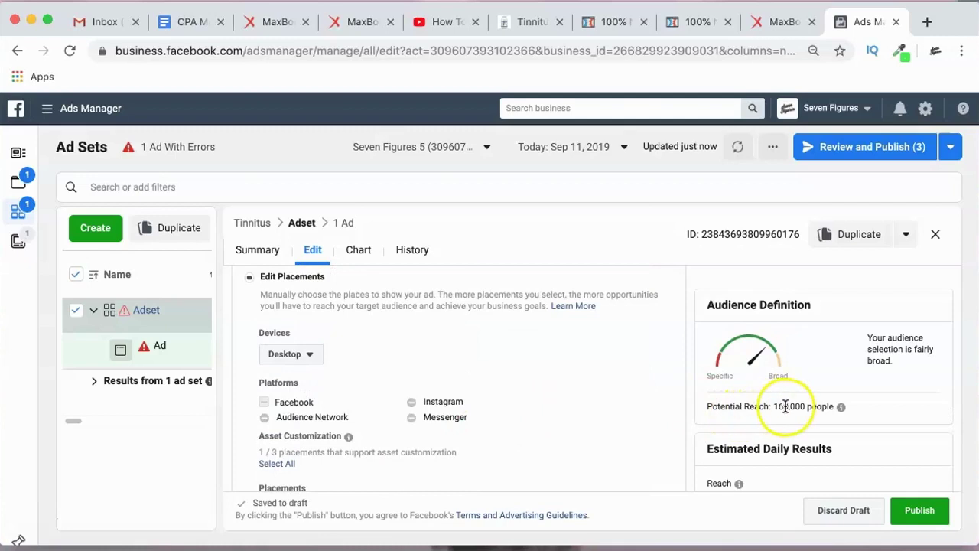
scroll(535, 444, "down", 1)
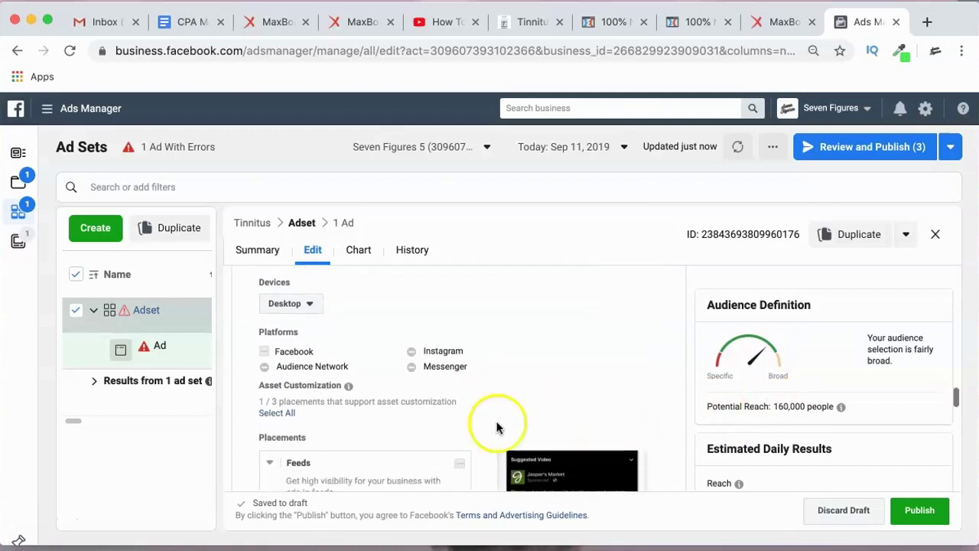
left_click(309, 303)
left_click(299, 325)
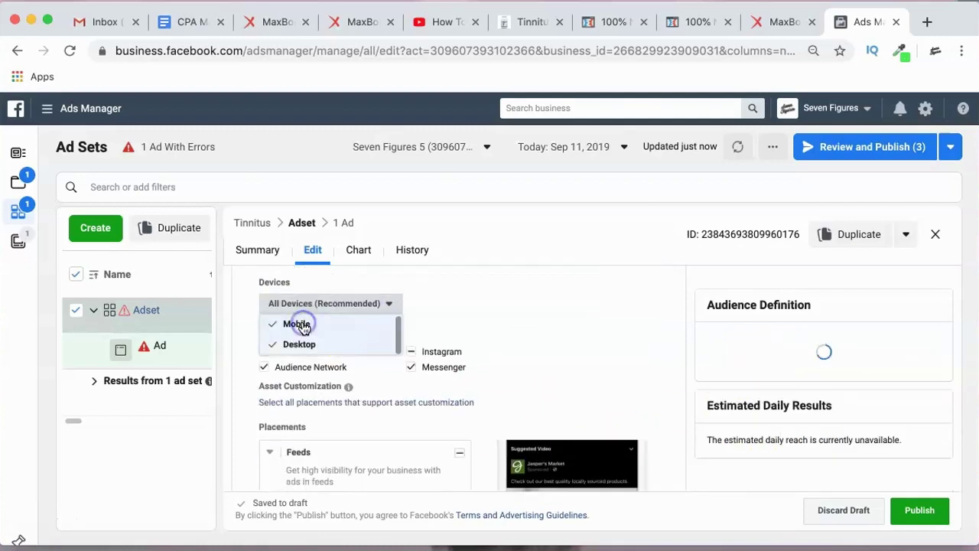
left_click(295, 341)
scroll(474, 345, "down", 2)
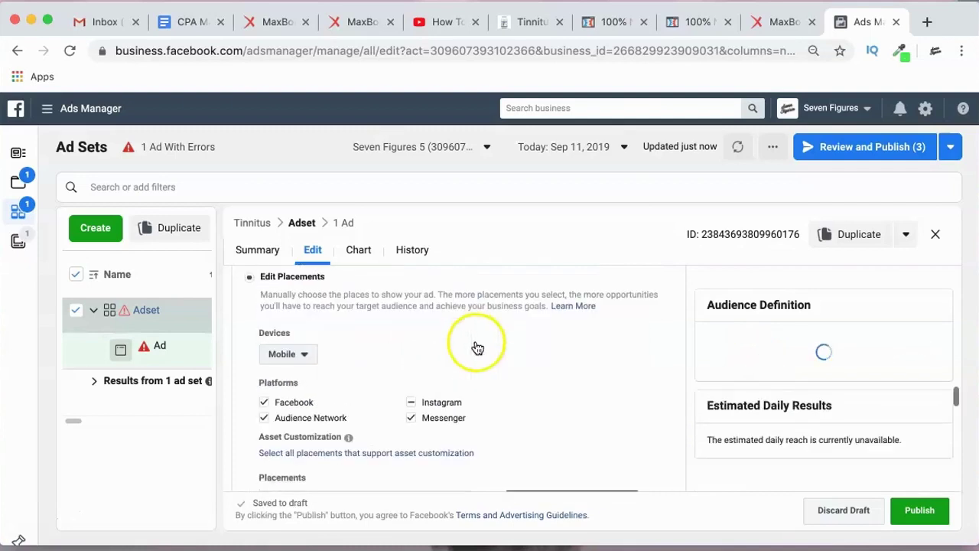
- Exclude Instagram, Messenger and Audience Network from the ad set's mobile platforms
scroll(449, 370, "down", 2)
left_click(411, 272)
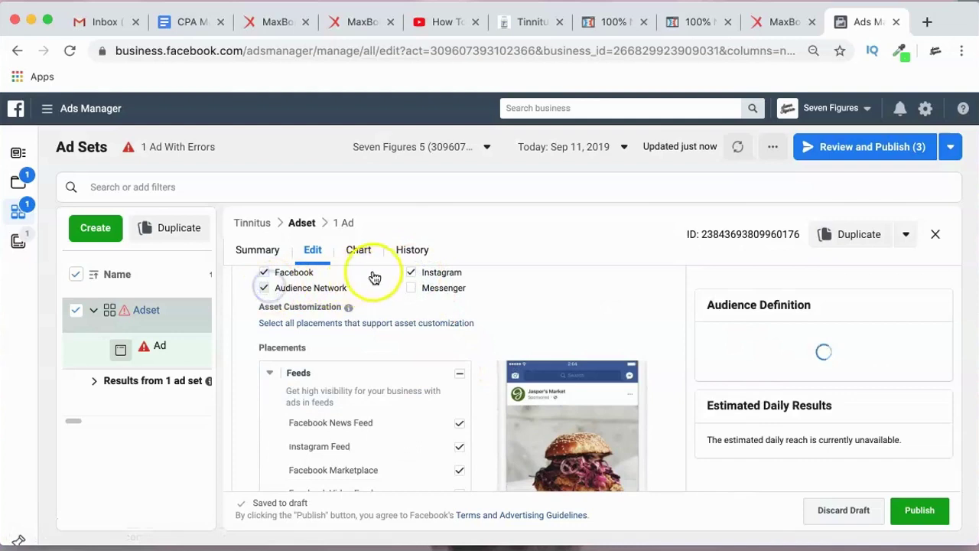
left_click(412, 273)
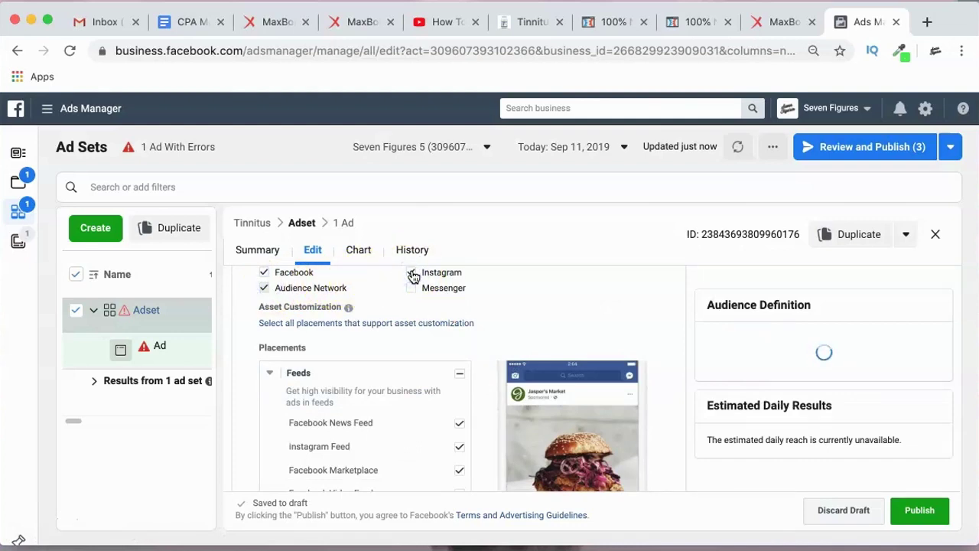
- Keep only Facebook News Feed among the feed placements by deselecting Facebook Marketplace and Facebook Video Feeds
scroll(469, 360, "down", 2)
left_click(458, 396)
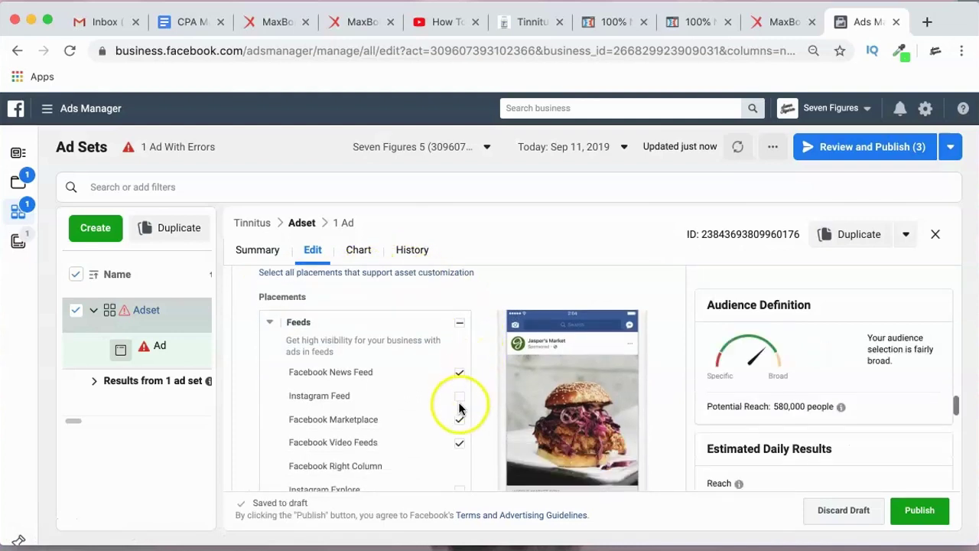
left_click(458, 415)
left_click(459, 442)
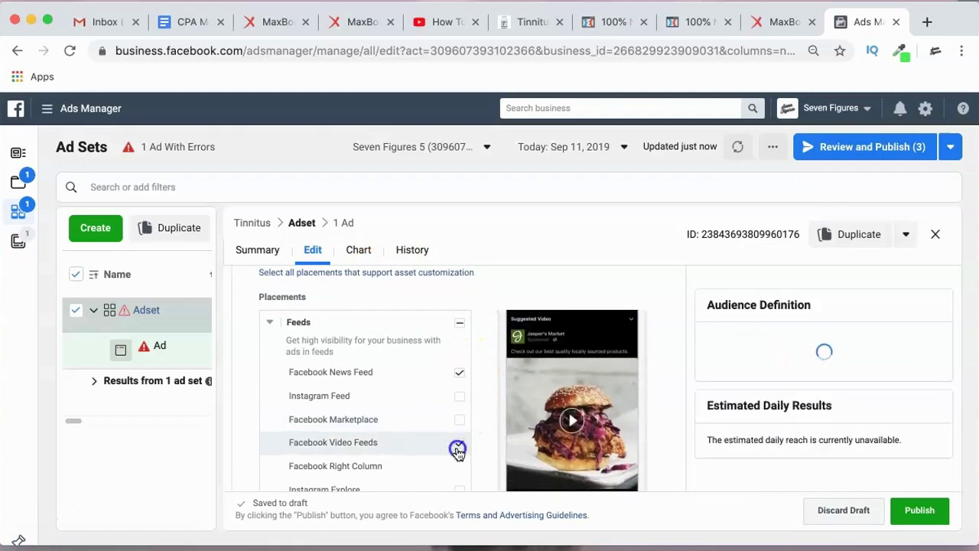
- Deselect the remaining Stories, Facebook Search and Facebook Instant Articles placements, and check the full placement list
scroll(474, 452, "down", 2)
scroll(475, 453, "down", 8)
left_click(460, 315)
scroll(455, 428, "down", 3)
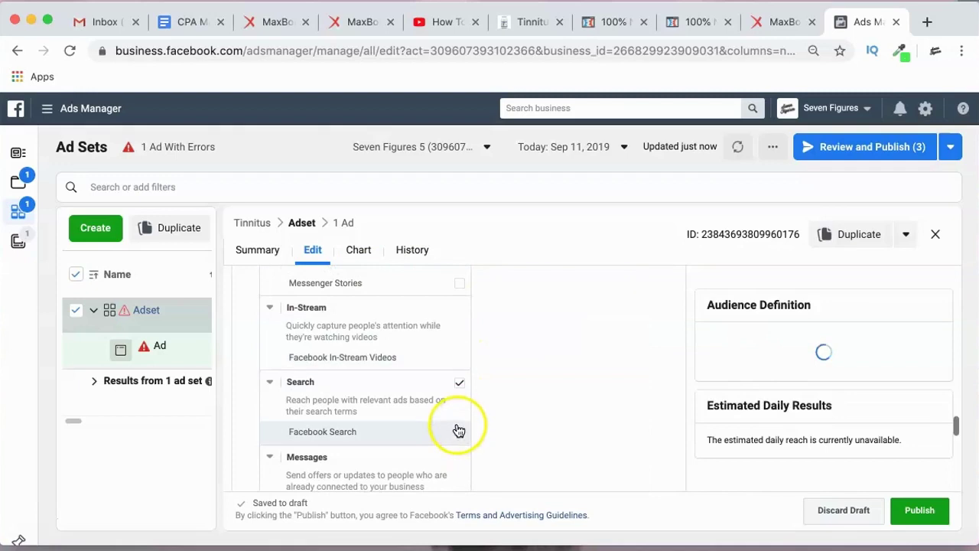
left_click(459, 432)
scroll(433, 395, "down", 6)
left_click(459, 401)
scroll(459, 405, "down", 2)
scroll(459, 408, "down", 3)
scroll(458, 408, "up", 18)
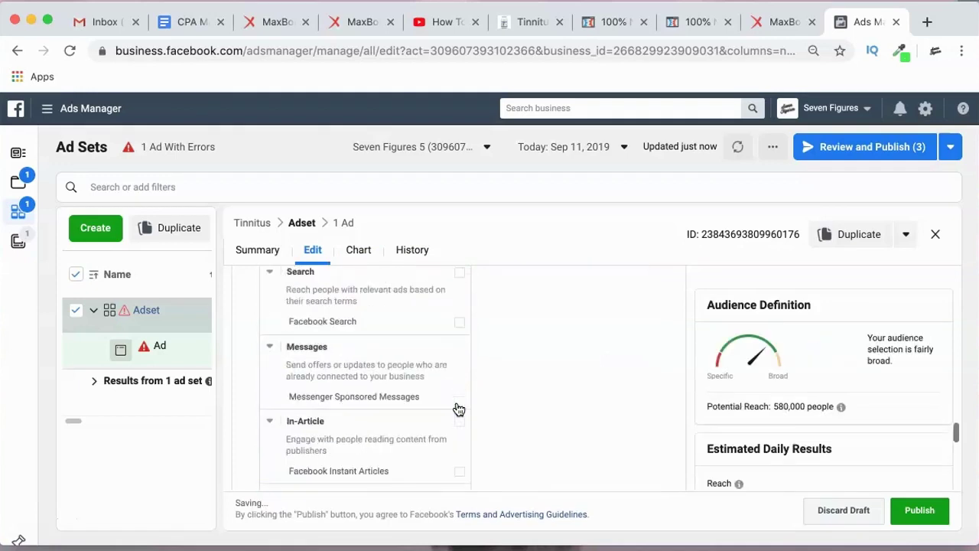
scroll(458, 408, "up", 5)
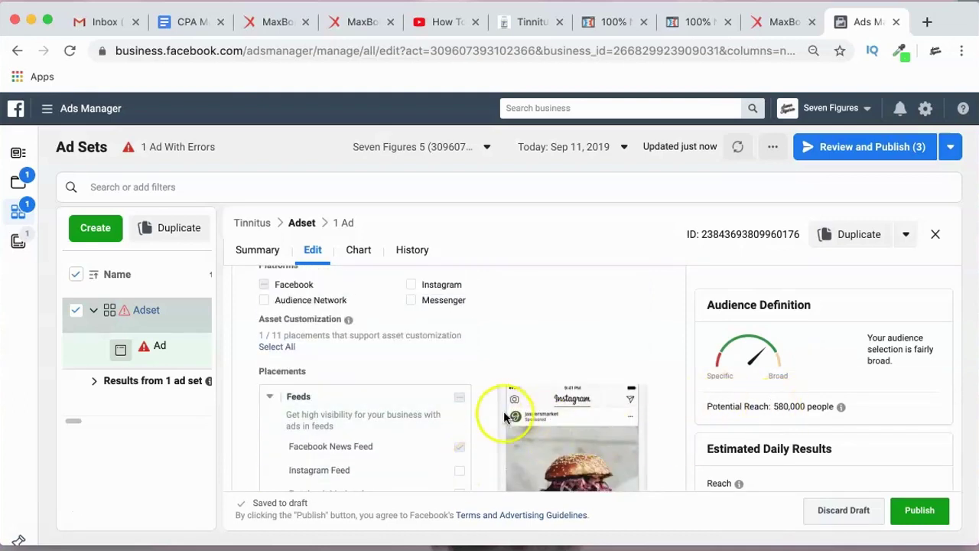
scroll(483, 412, "down", 15)
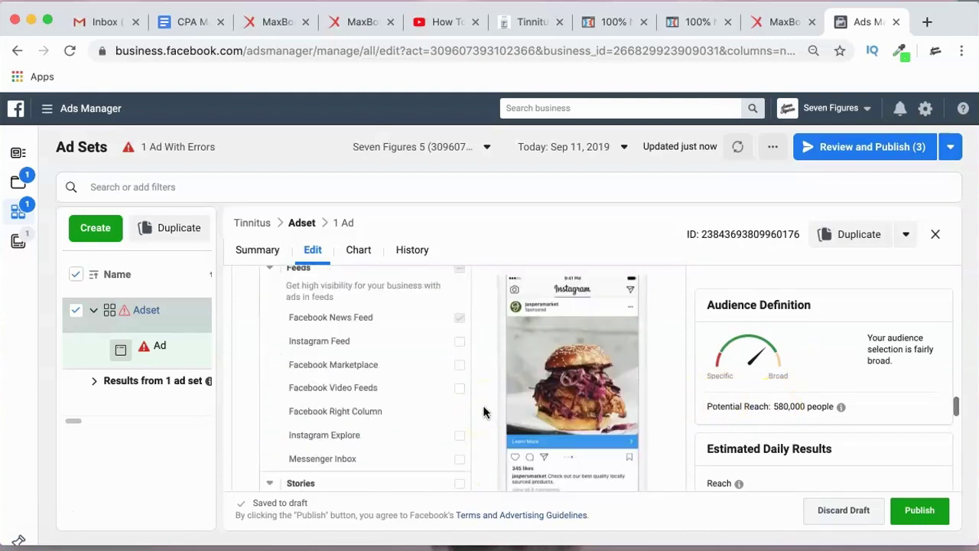
scroll(483, 412, "up", 10)
scroll(483, 412, "up", 5)
- Rename the ad set as "55+ Male/Female Tier 1 Mobile NF"
left_click(169, 321)
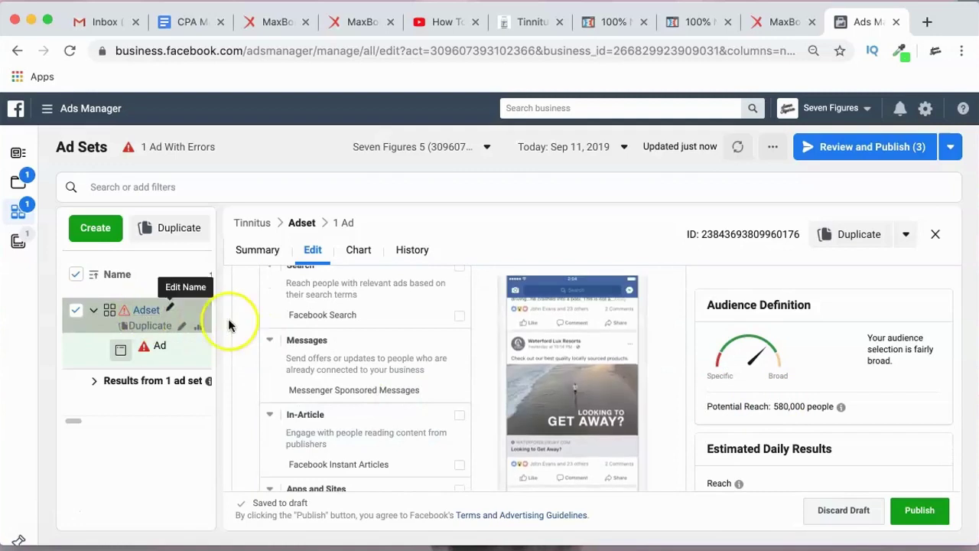
scroll(290, 367, "up", 15)
double_click(359, 297)
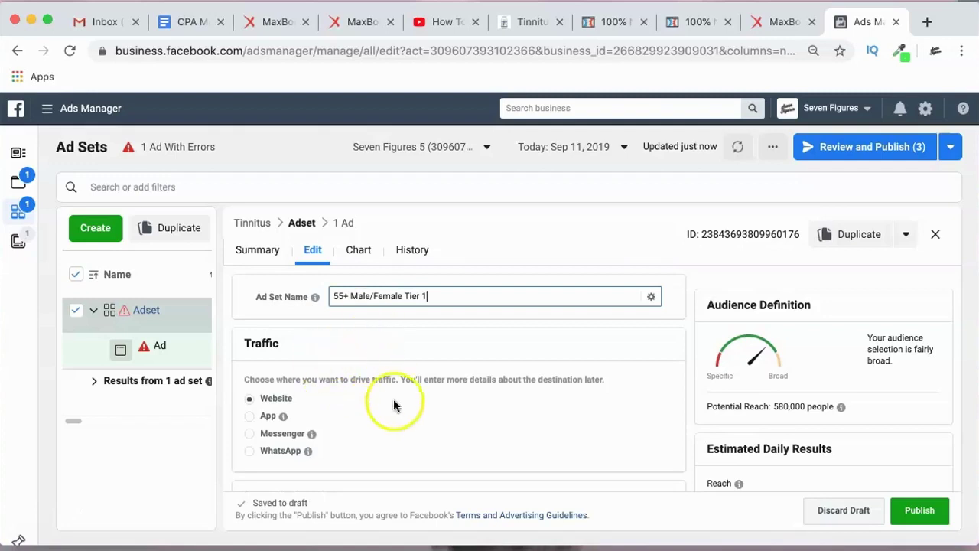
left_click(438, 295)
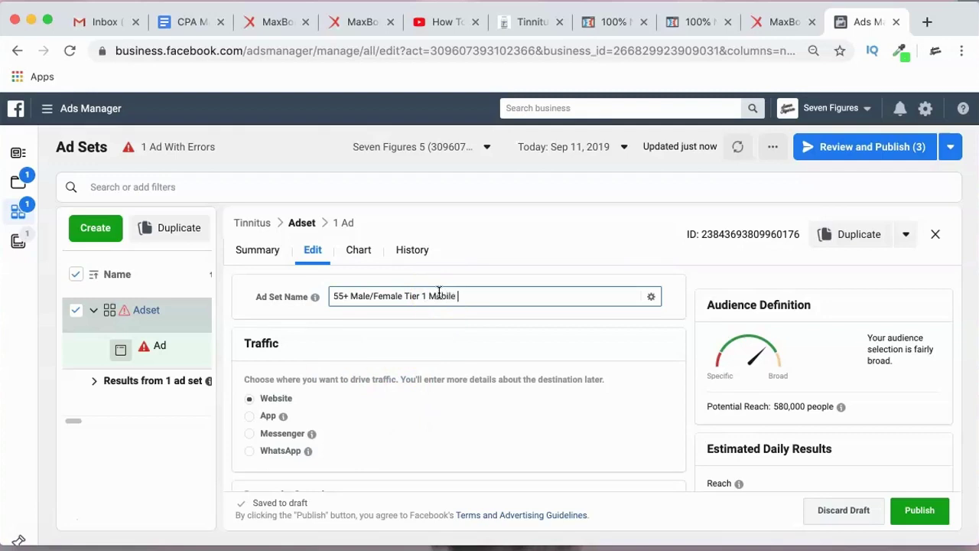
left_click(439, 295)
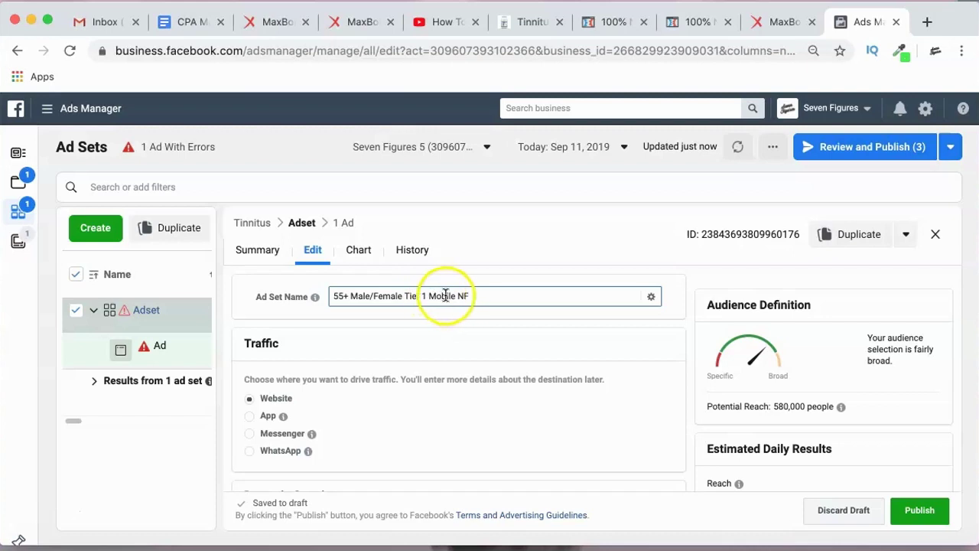
double_click(440, 296)
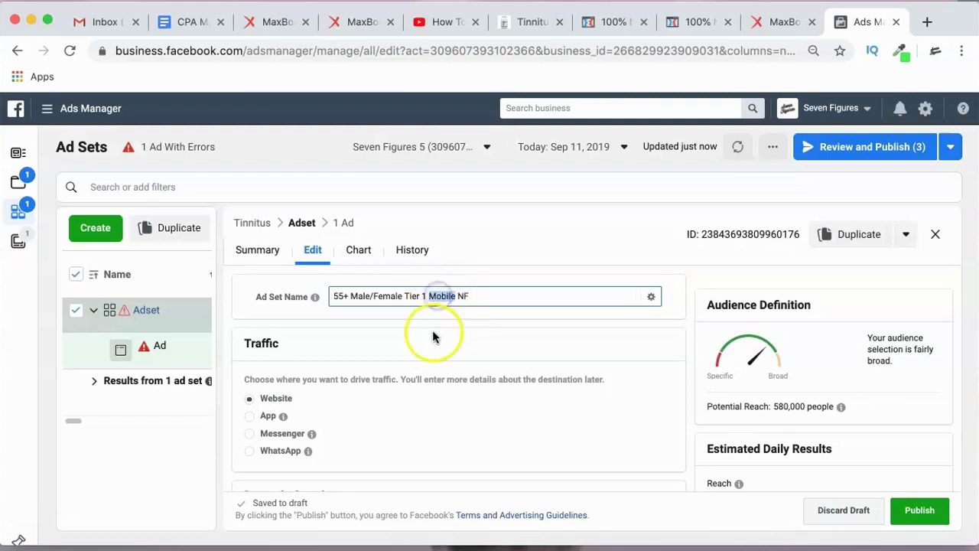
left_click(433, 333)
- Open the ad inside the renamed ad set and examine its identity, format, media, primary text, headline and description settings
scroll(438, 387, "down", 10)
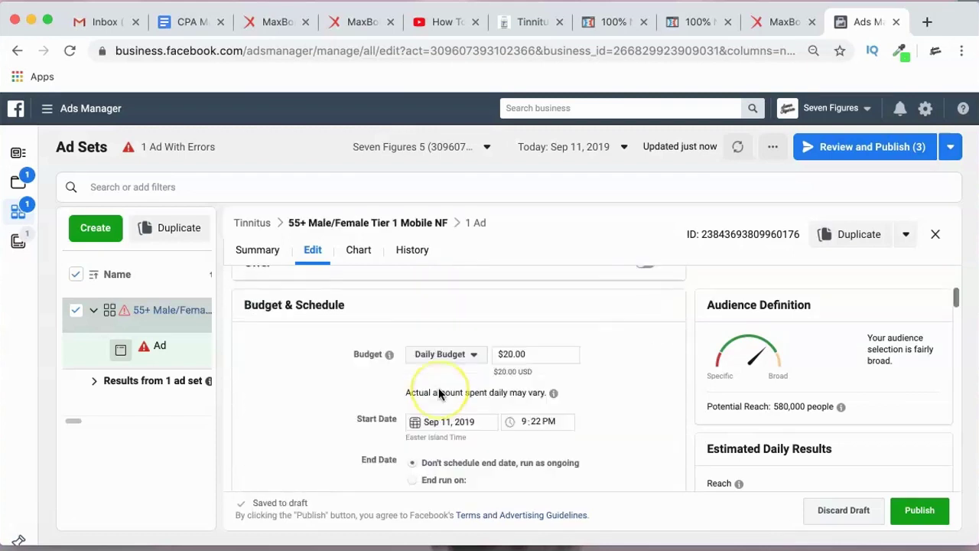
scroll(439, 393, "up", 10)
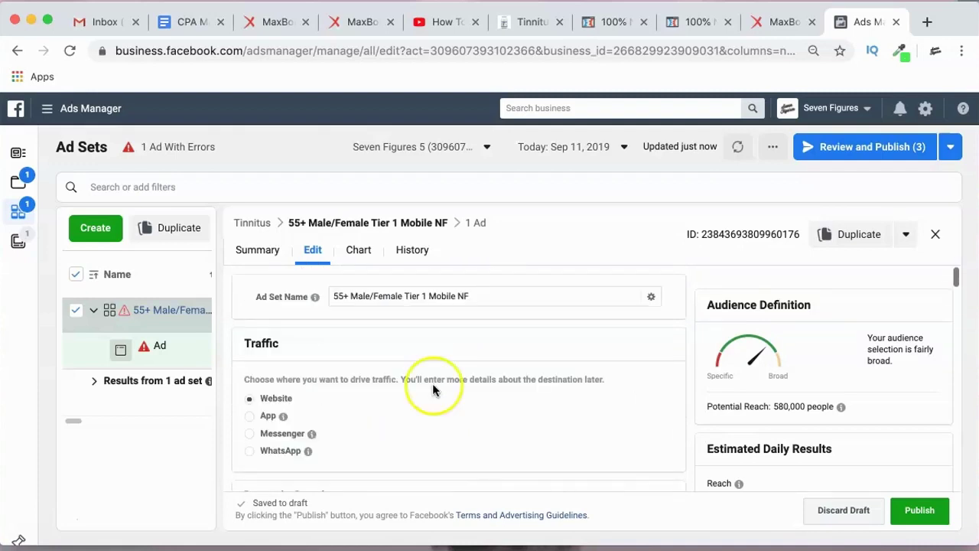
scroll(413, 382, "down", 2)
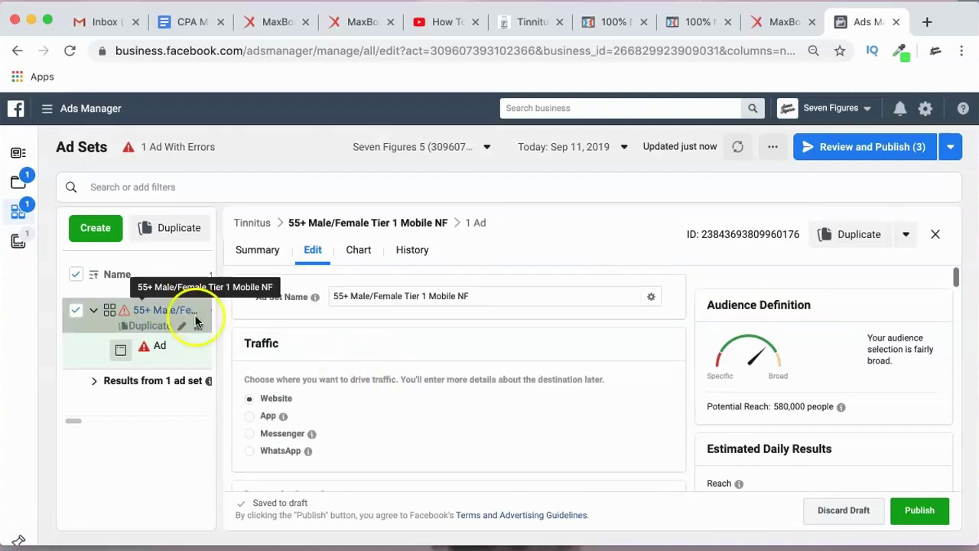
left_click(165, 310)
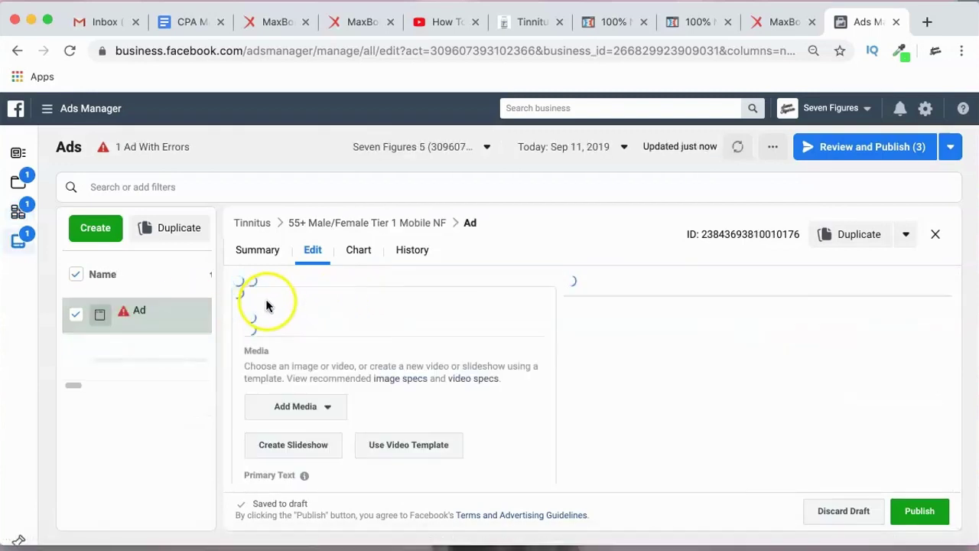
scroll(433, 388, "down", 1)
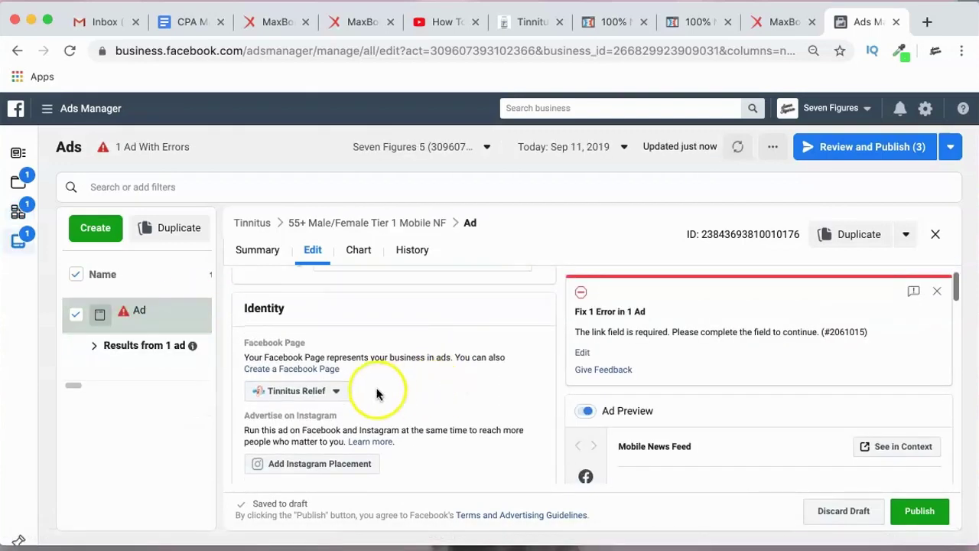
scroll(498, 358, "down", 3)
scroll(498, 359, "down", 4)
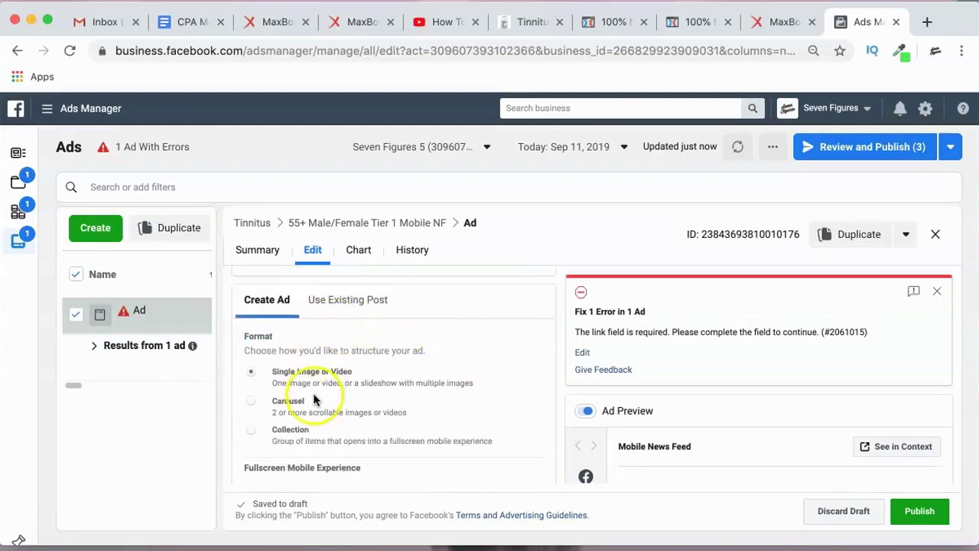
scroll(479, 395, "down", 12)
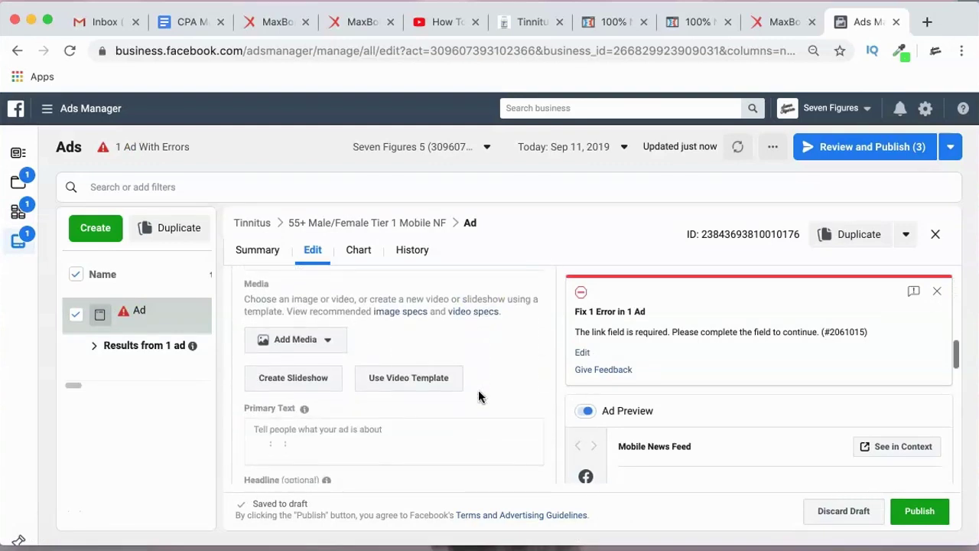
scroll(479, 395, "down", 2)
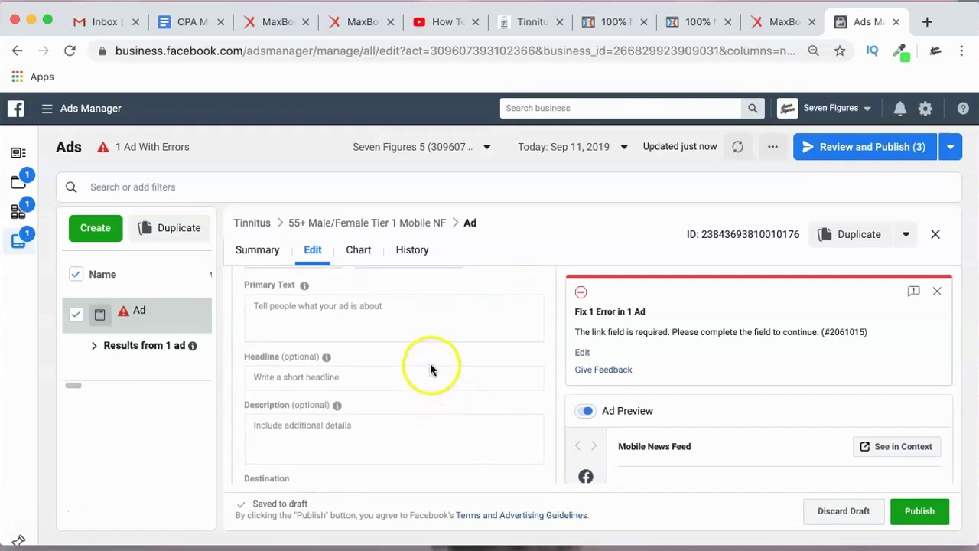
scroll(425, 357, "down", 1)
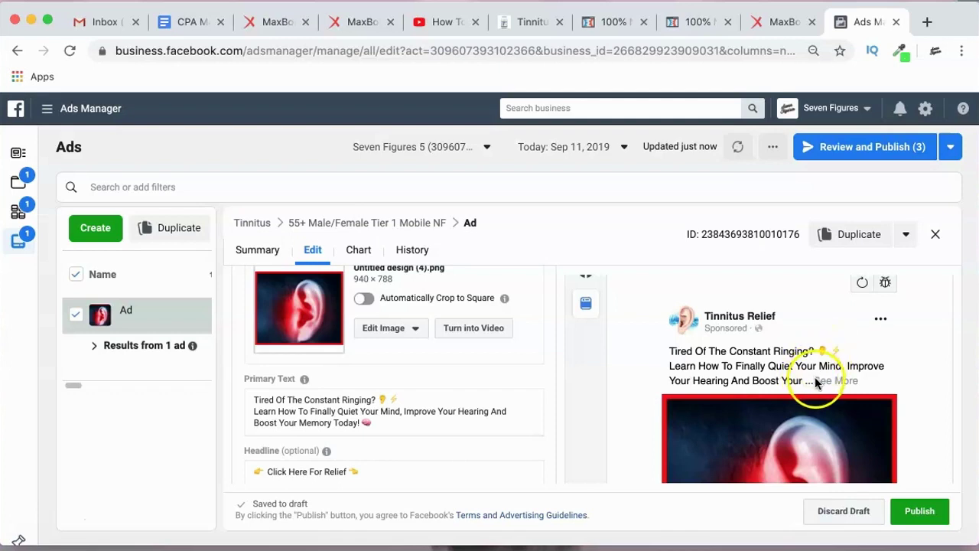
- Review the ad's primary text, headline, description and website URL alongside the Mobile News Feed preview
left_click(322, 417)
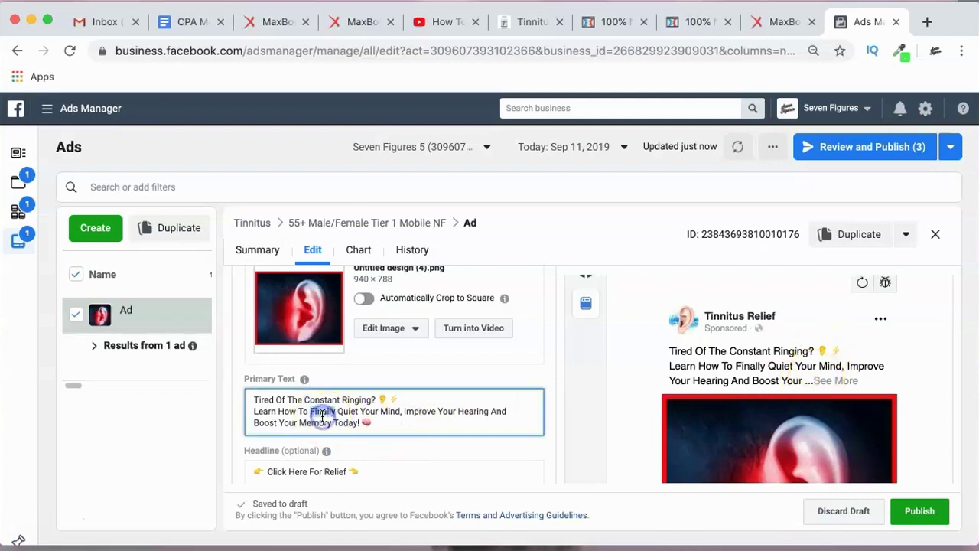
triple_click(322, 417)
left_click(299, 412)
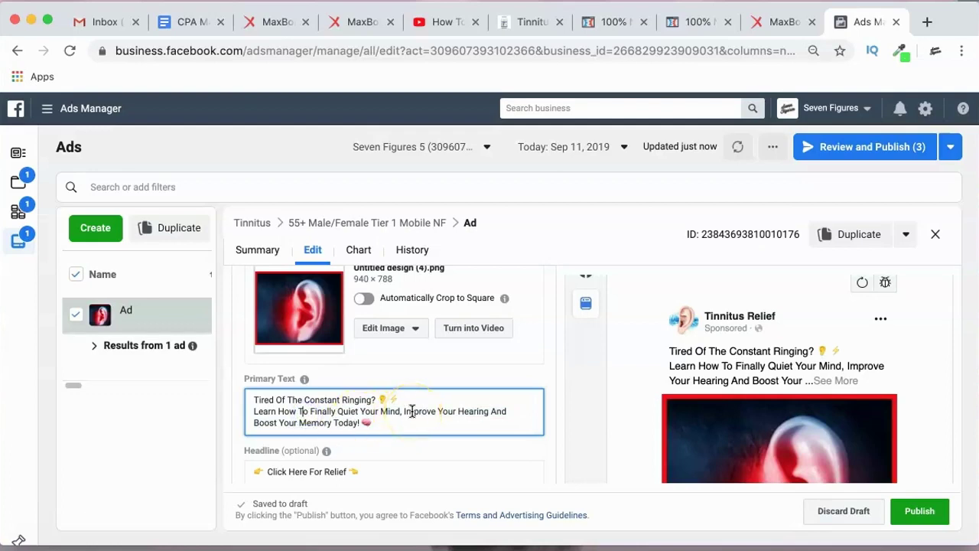
scroll(393, 413, "down", 3)
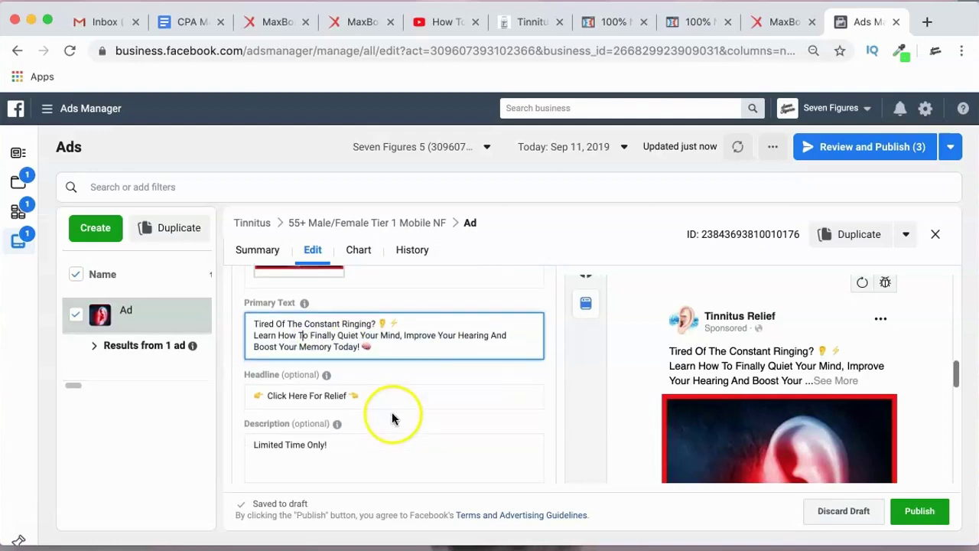
scroll(665, 350, "down", 3)
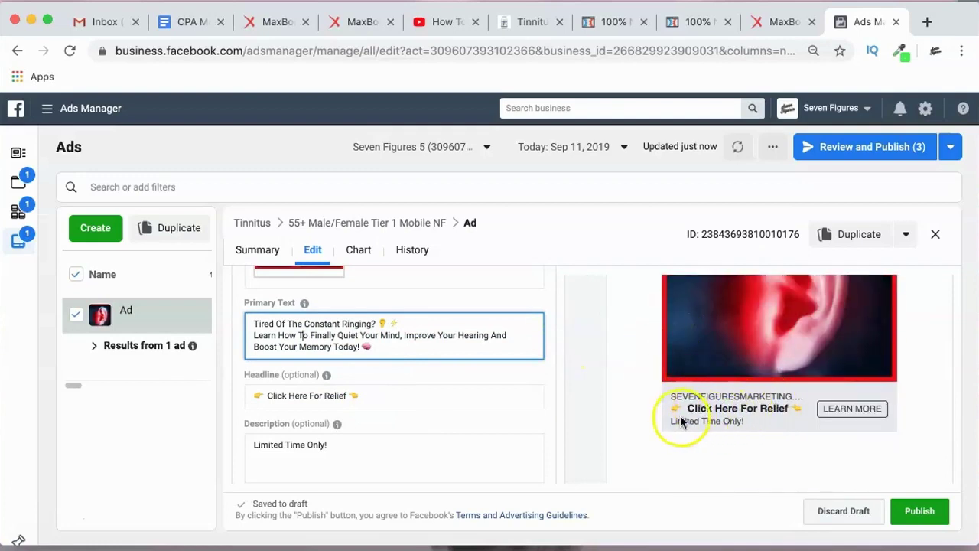
scroll(453, 441, "down", 3)
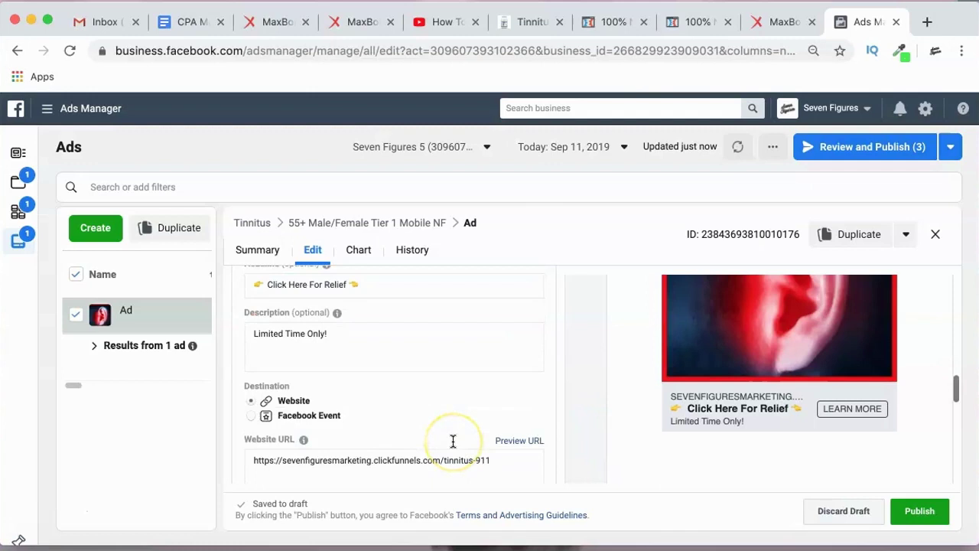
scroll(453, 441, "down", 3)
- Preview the ad's website URL and compare the ClickFunnels landing page's wording with the ad, ending back in Ads Manager
mouse_move(302, 326)
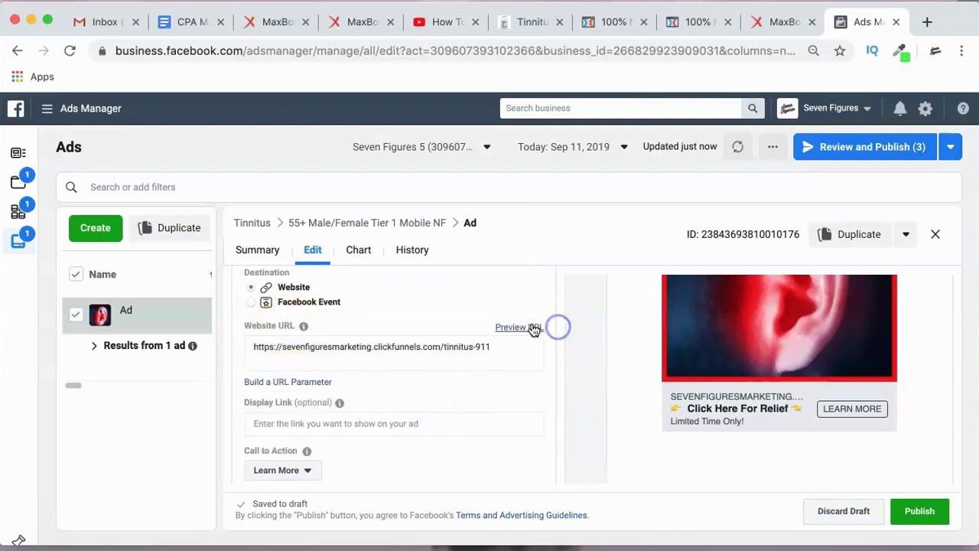
left_click(536, 327)
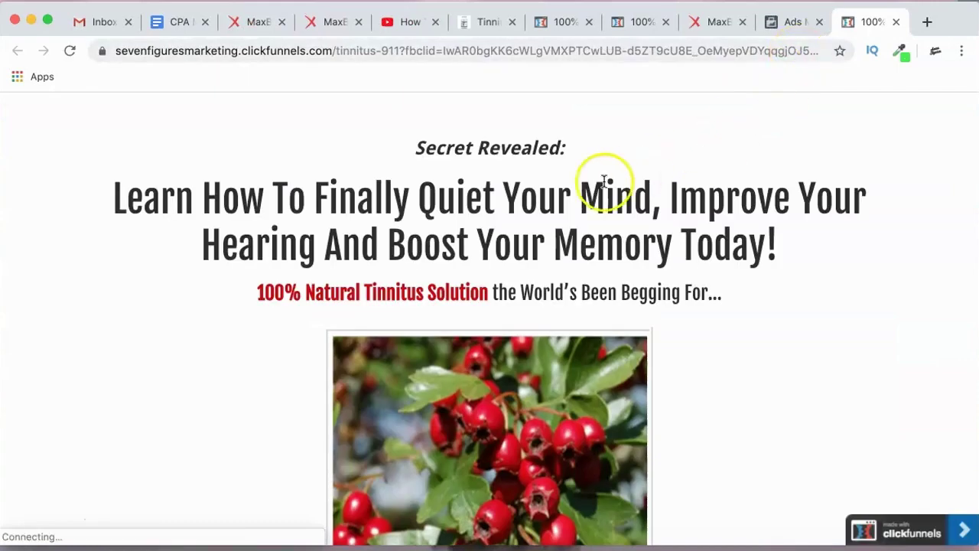
scroll(673, 426, "down", 10)
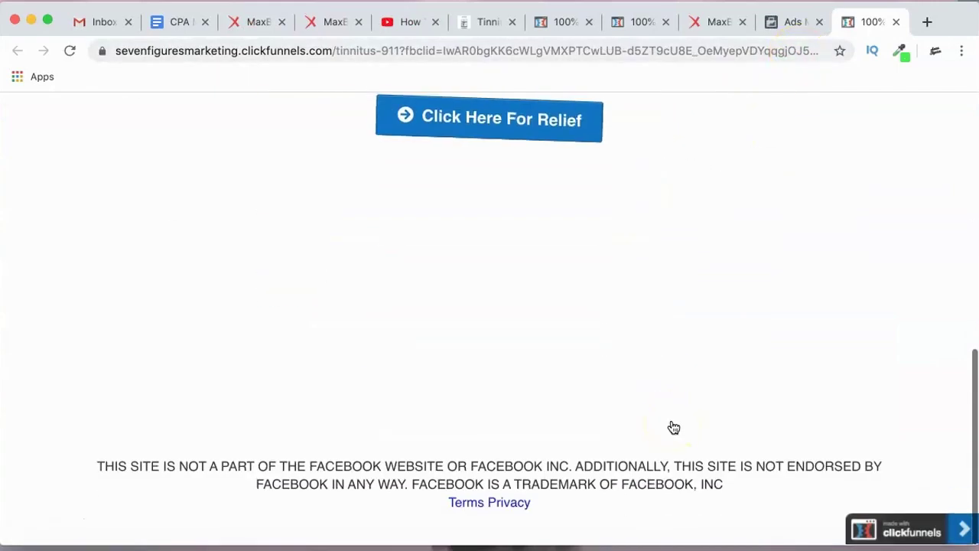
scroll(673, 425, "up", 10)
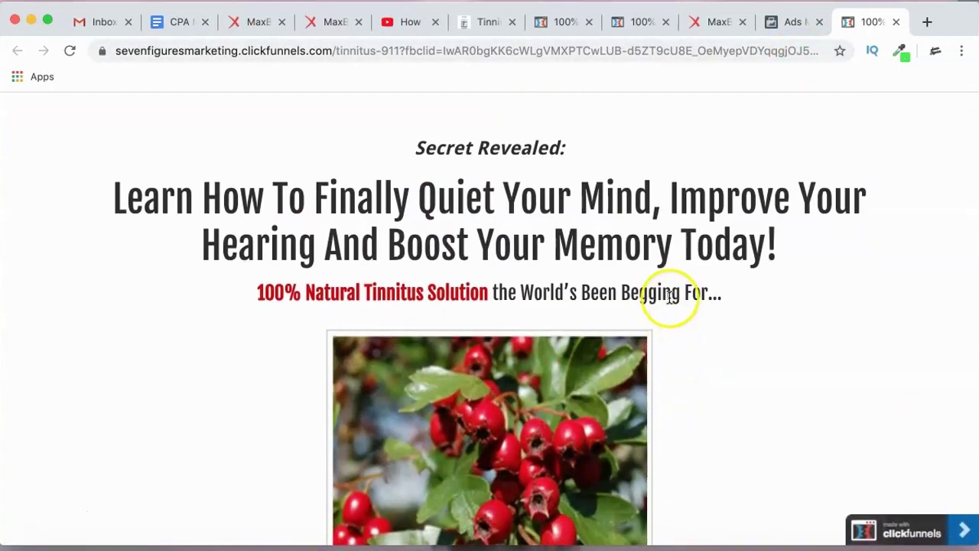
triple_click(670, 298)
left_click(669, 297)
scroll(669, 297, "down", 1)
scroll(669, 298, "down", 3)
scroll(668, 298, "up", 5)
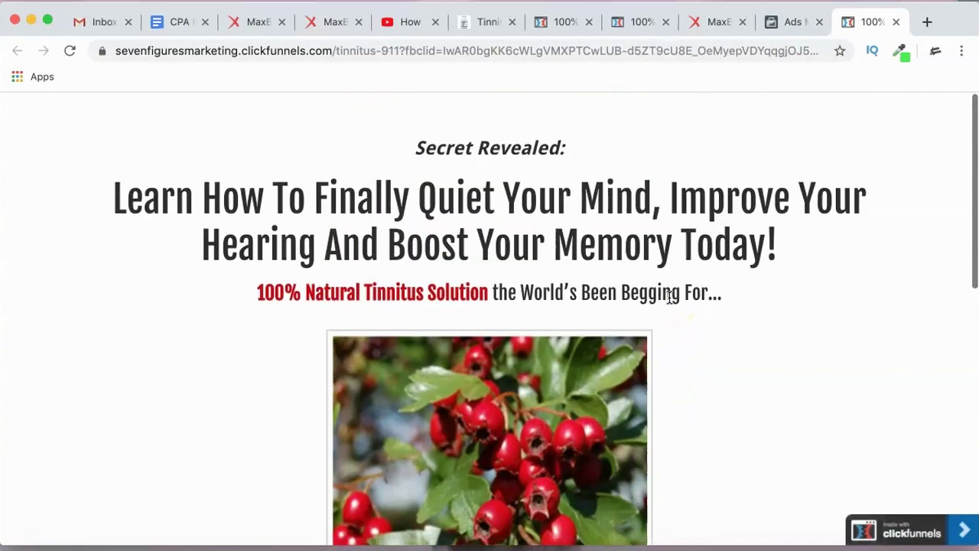
left_click(774, 30)
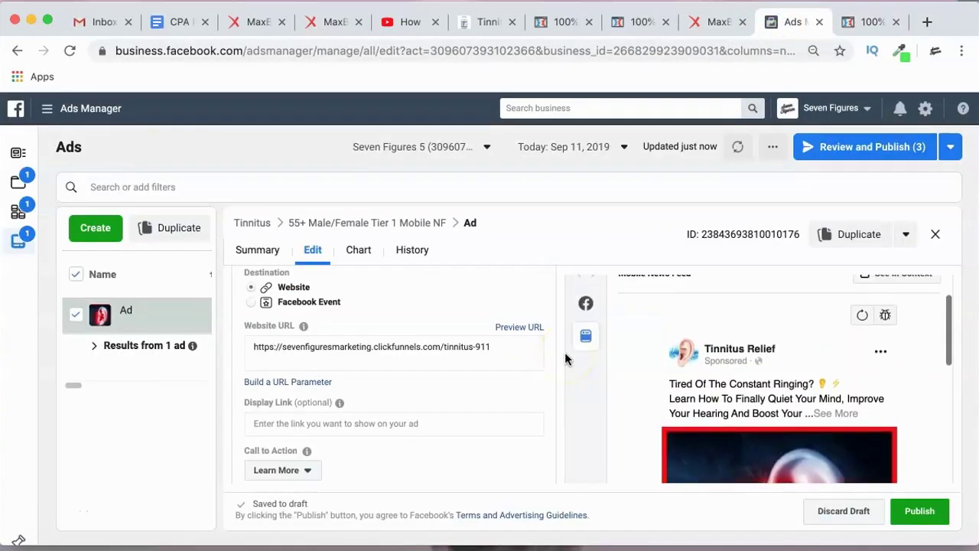
left_click(854, 26)
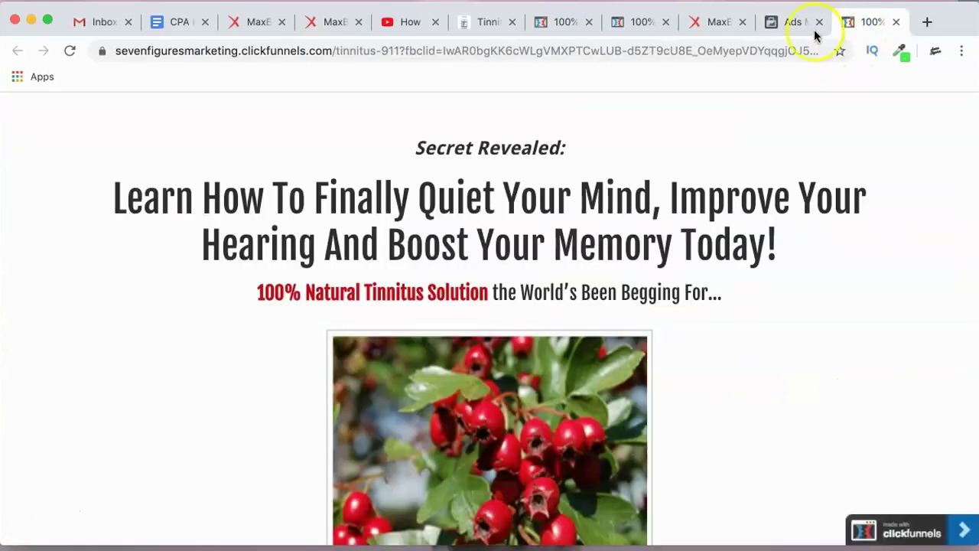
left_click(781, 25)
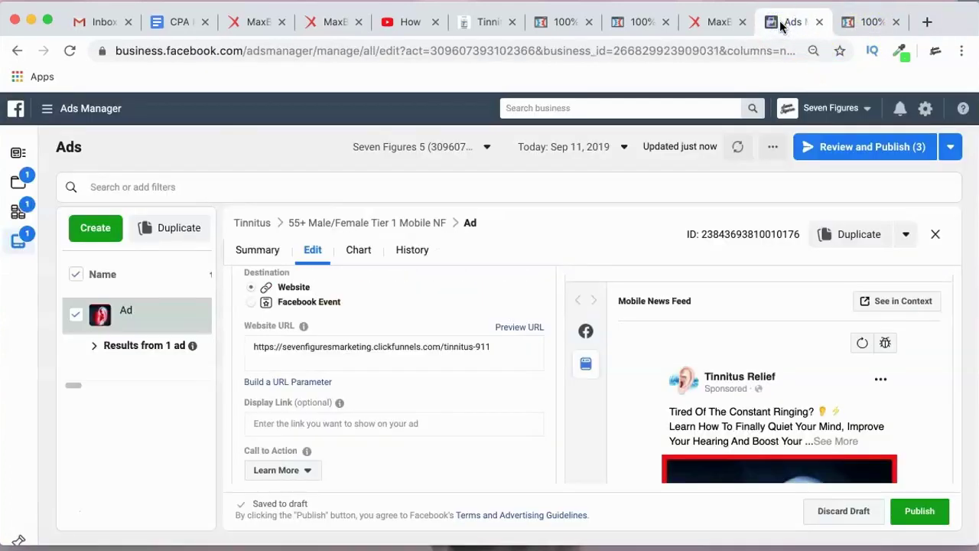
- Compare the ClickFunnels landing page's headline, image and relief button with the ad's wording, ending back in Ads Manager
left_click(850, 23)
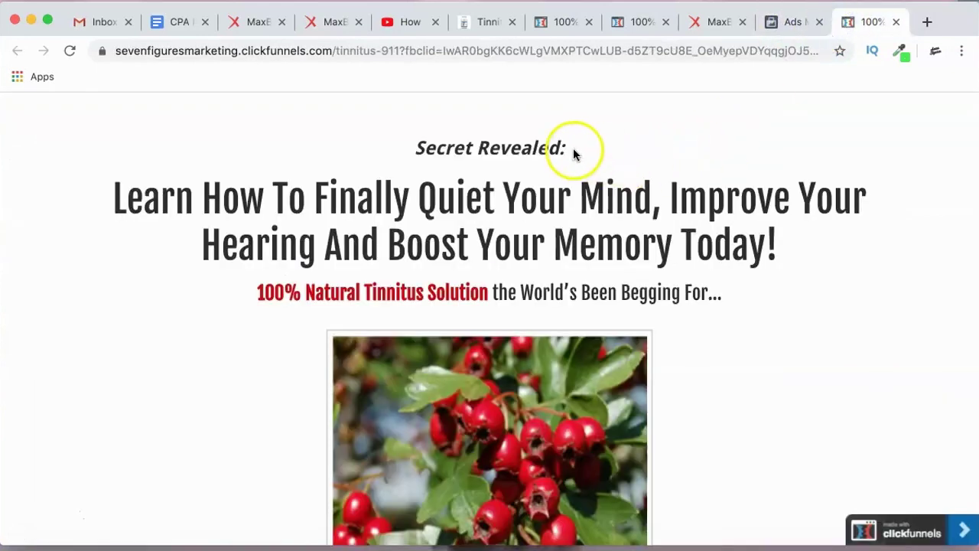
scroll(754, 245, "down", 3)
scroll(757, 243, "up", 3)
scroll(757, 243, "down", 6)
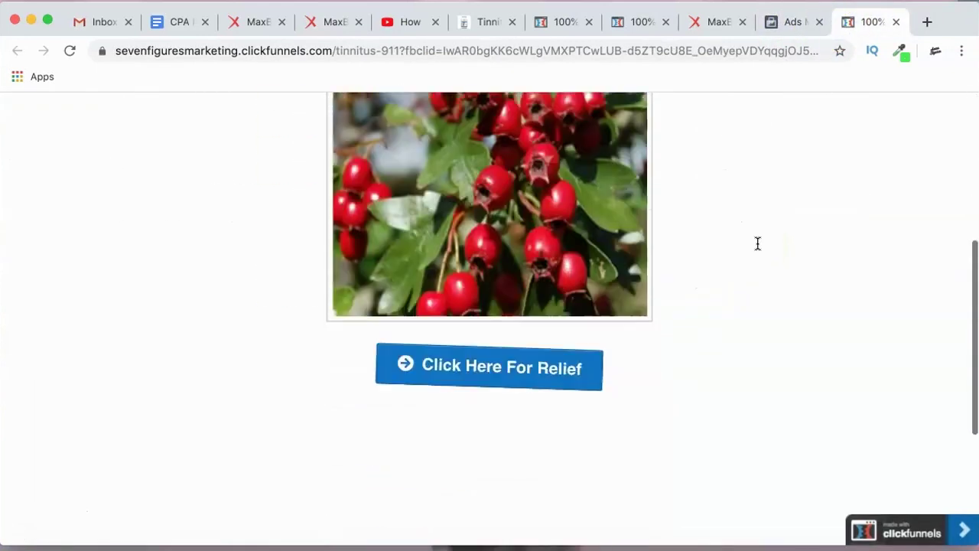
scroll(757, 243, "down", 3)
scroll(756, 242, "up", 6)
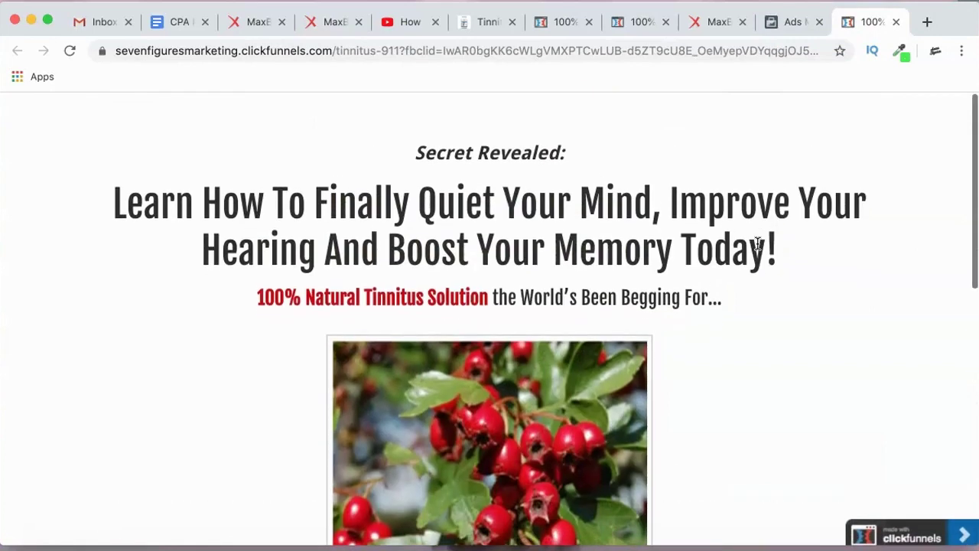
double_click(739, 200)
left_click(740, 201)
left_click(793, 22)
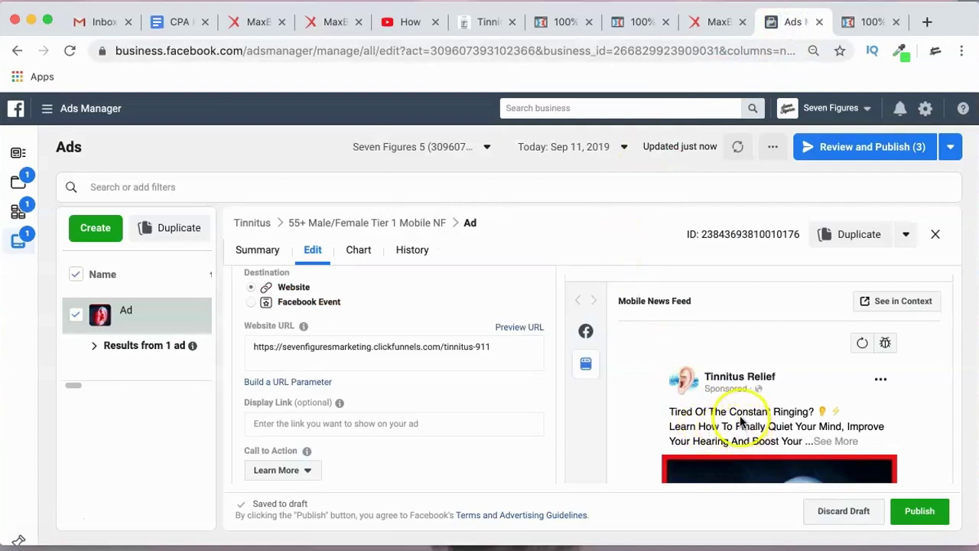
left_click(870, 22)
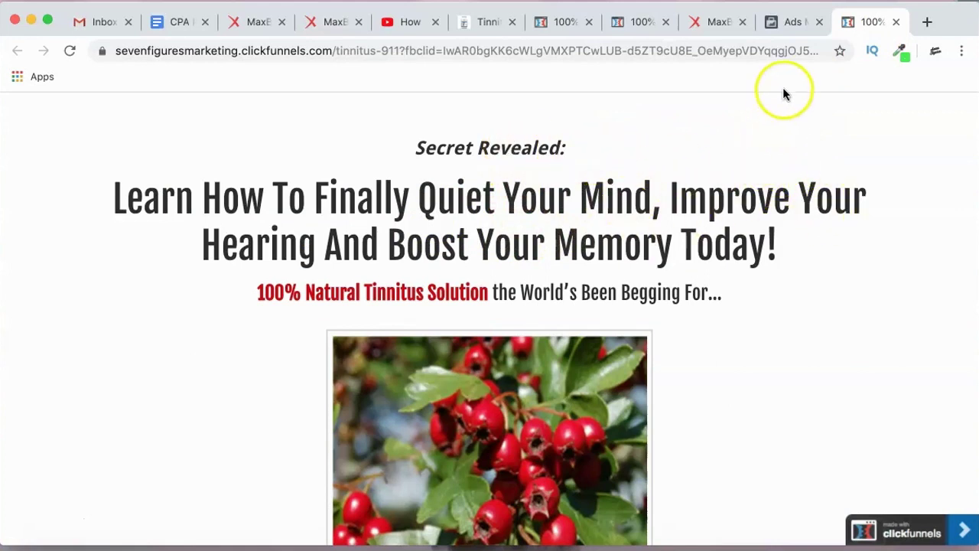
left_click(784, 22)
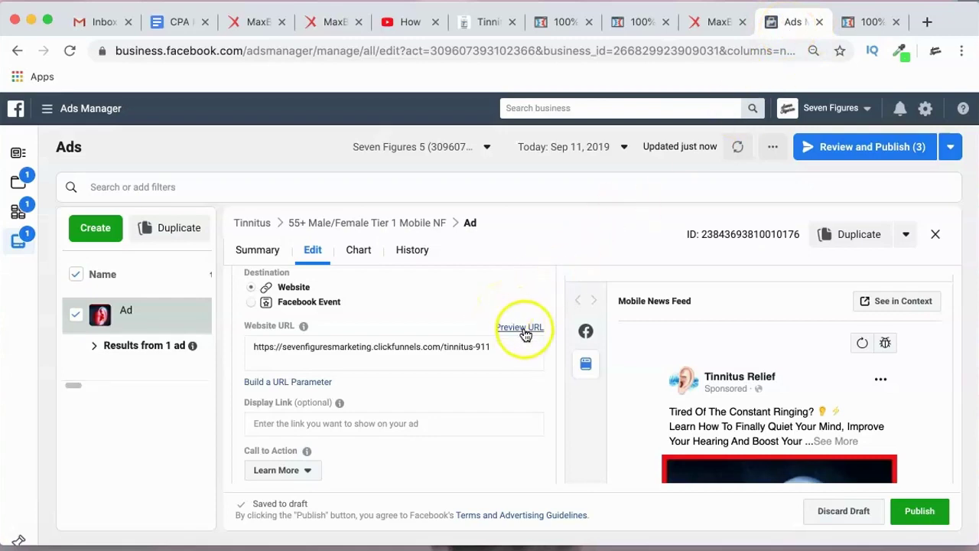
- Examine the ad's language and tracking settings, and compare its primary text, headline and description with the Mobile News Feed preview
scroll(410, 460, "down", 10)
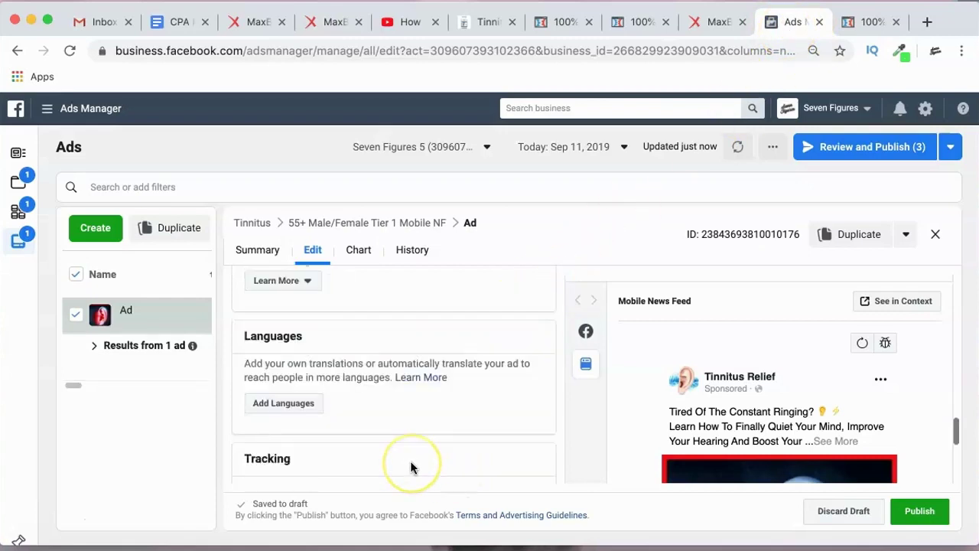
scroll(610, 416, "down", 5)
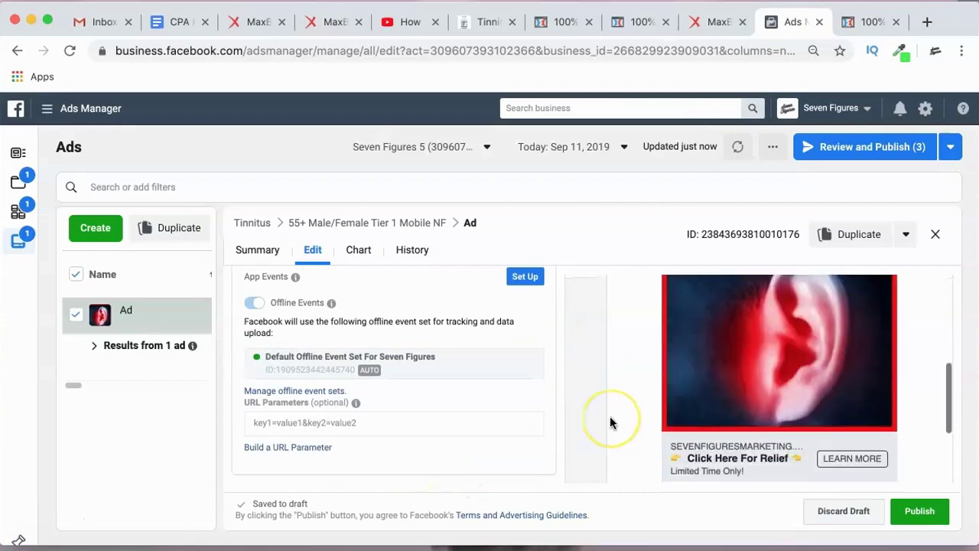
scroll(609, 416, "up", 3)
scroll(610, 416, "up", 5)
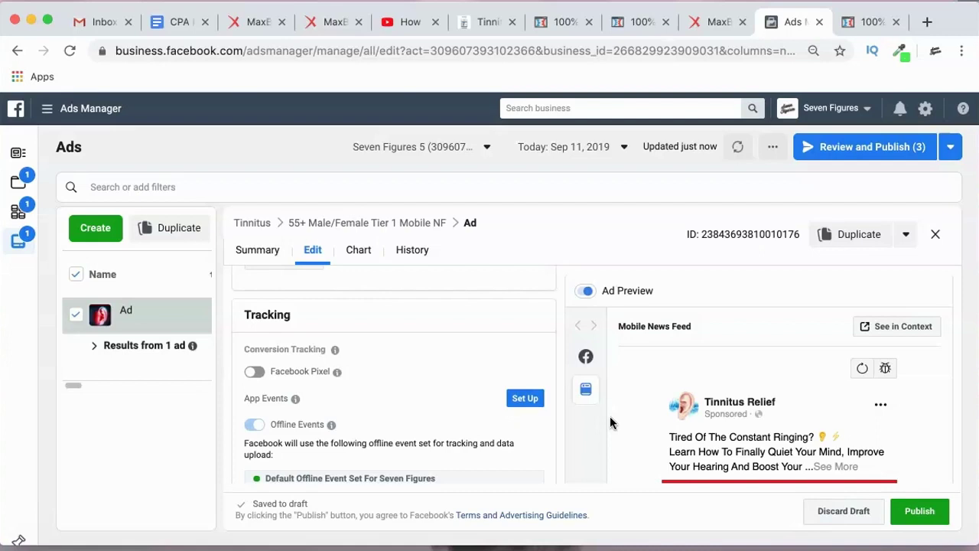
mouse_move(649, 395)
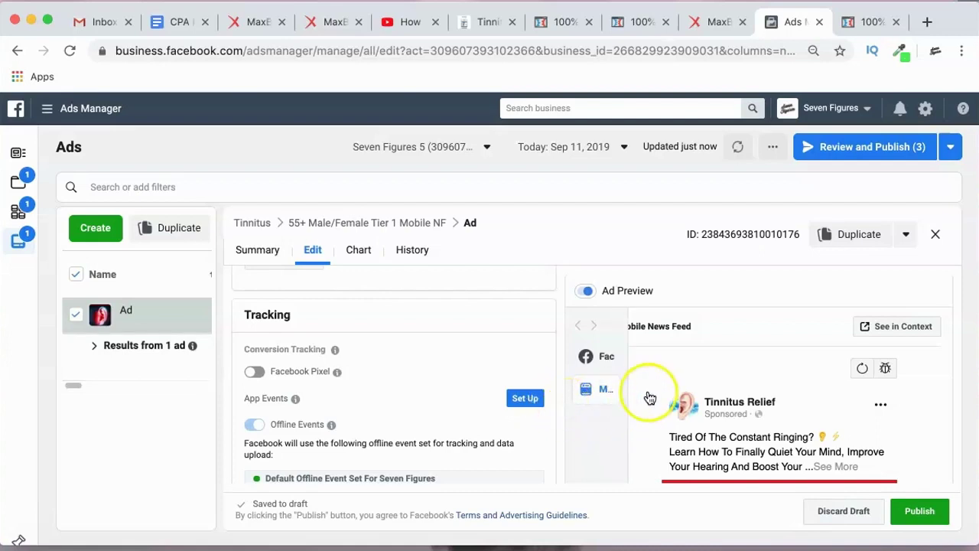
scroll(666, 357, "down", 5)
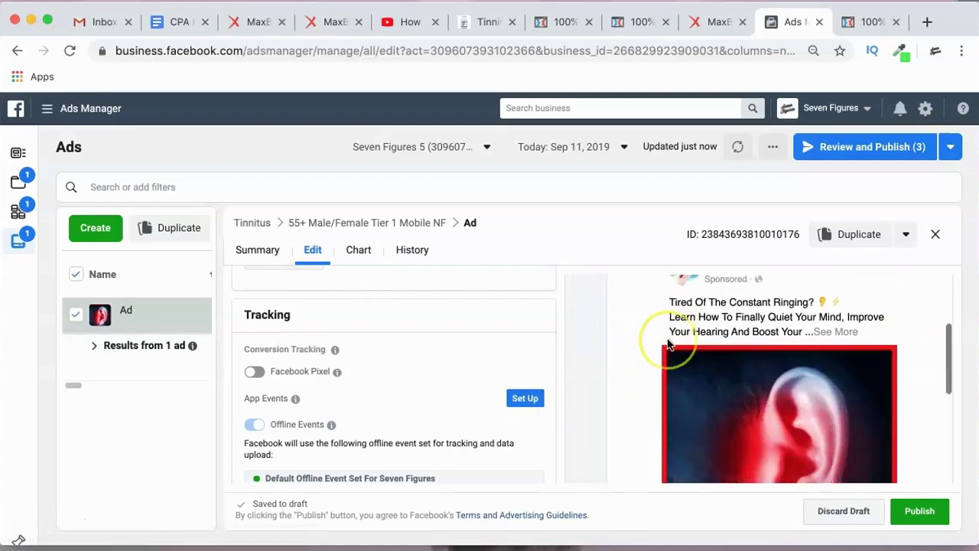
scroll(666, 343, "up", 2)
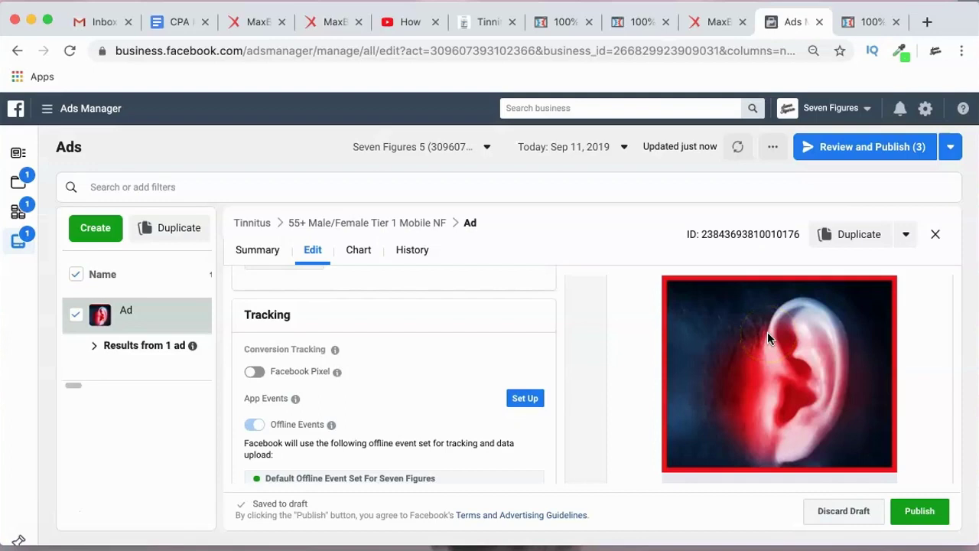
scroll(769, 337, "down", 2)
scroll(769, 337, "up", 2)
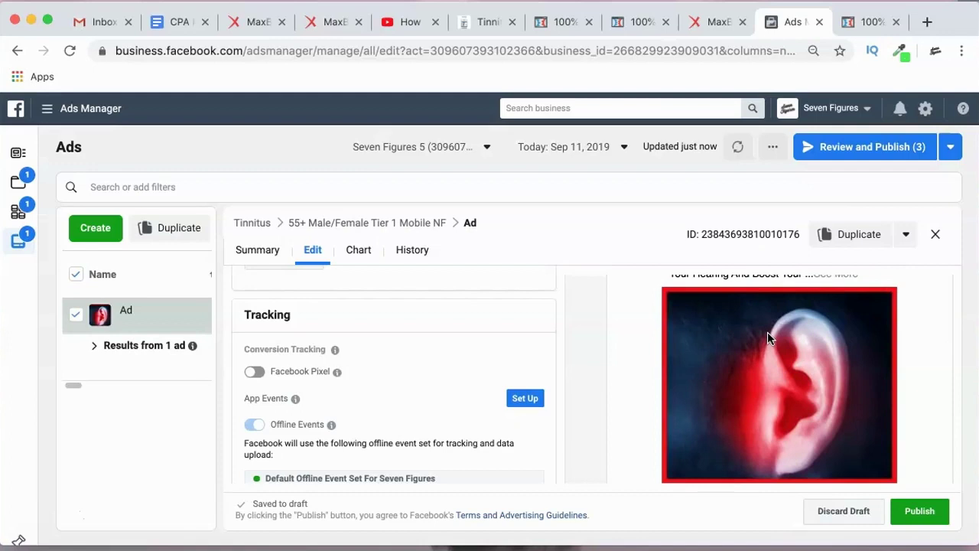
scroll(769, 338, "down", 1)
scroll(768, 337, "up", 3)
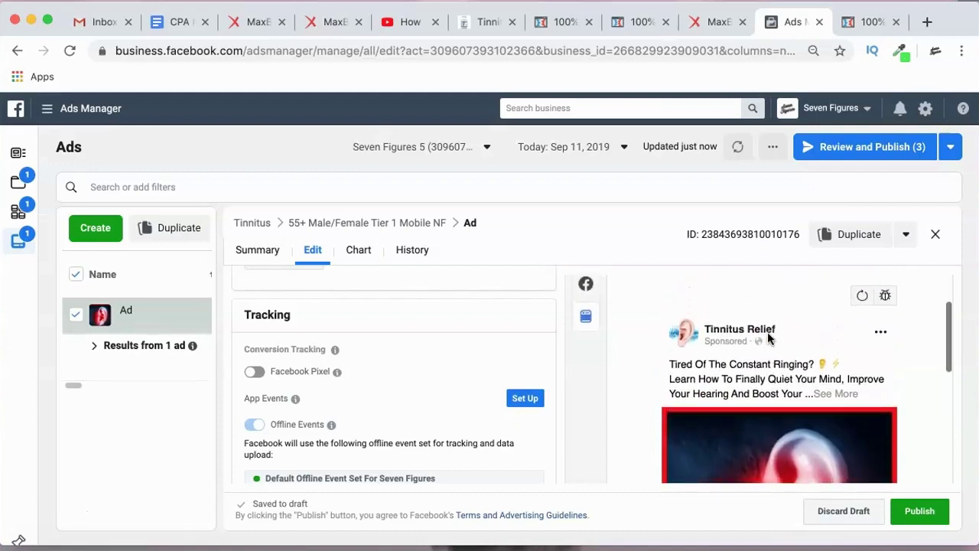
scroll(769, 338, "up", 2)
scroll(507, 363, "up", 5)
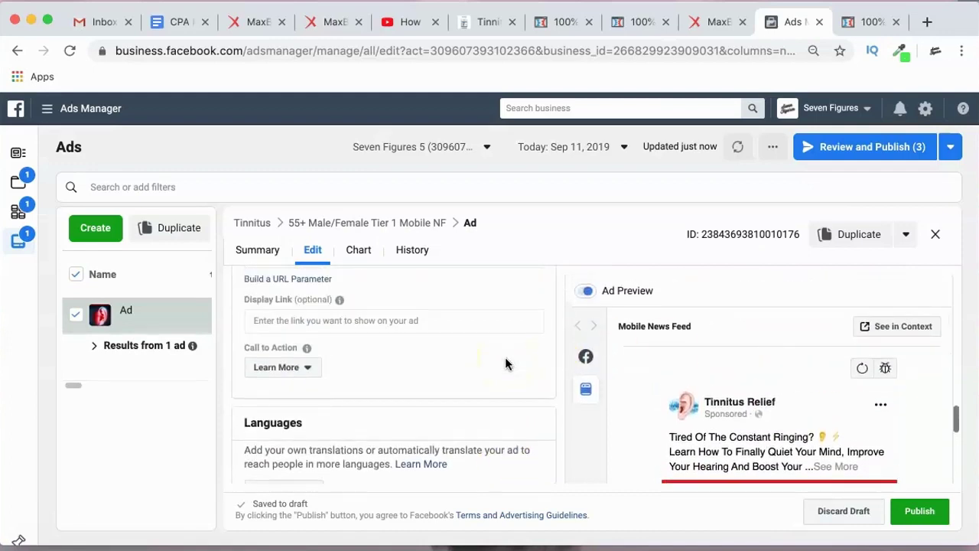
scroll(505, 363, "up", 10)
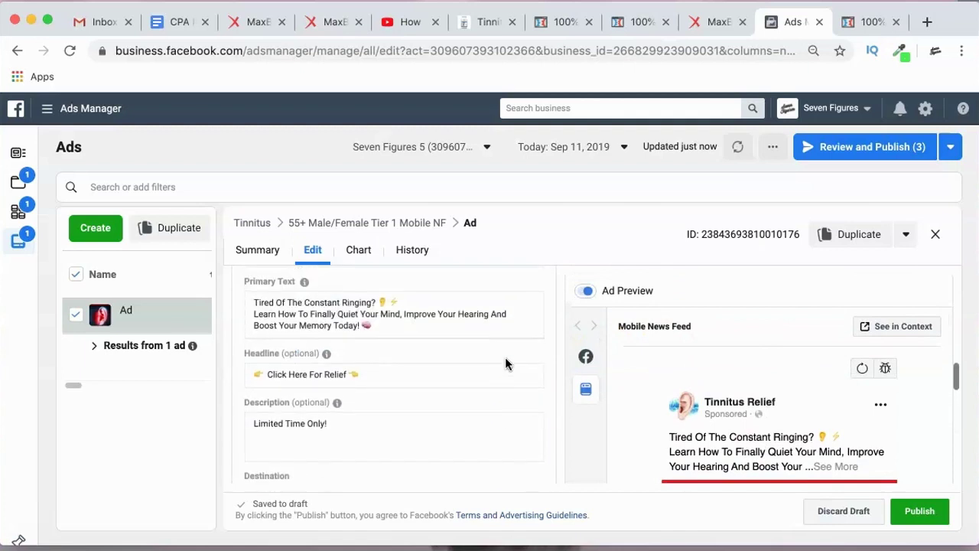
scroll(629, 411, "down", 5)
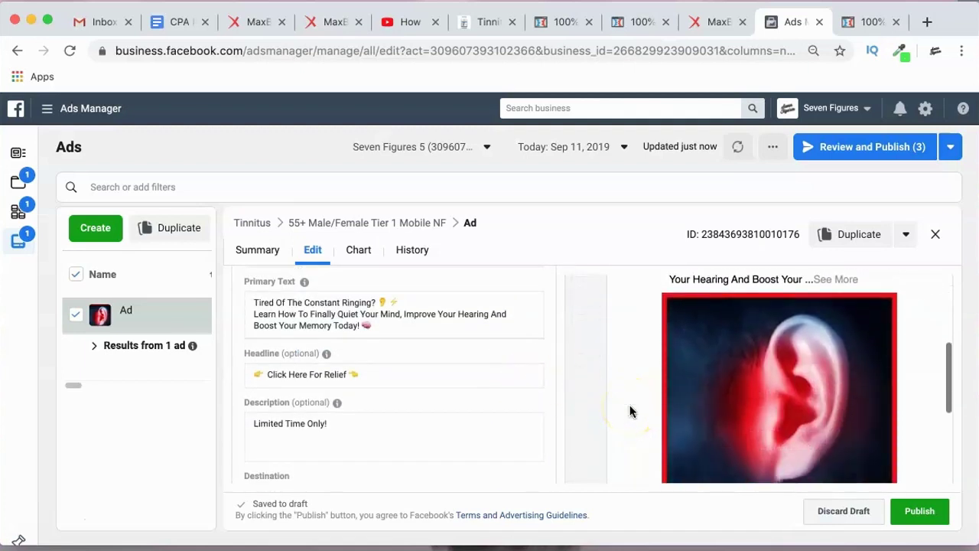
scroll(629, 411, "down", 4)
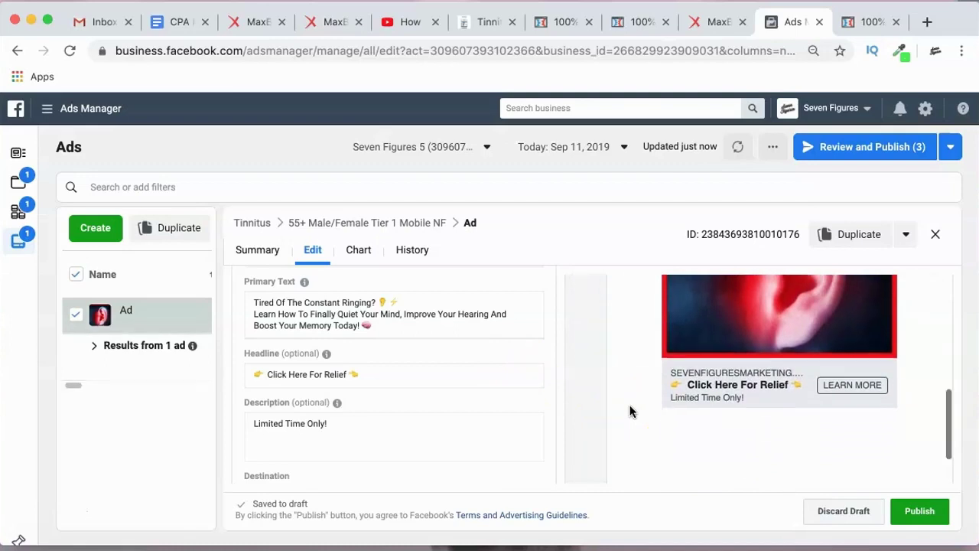
- Rename the ad as "#1"
scroll(630, 412, "up", 5)
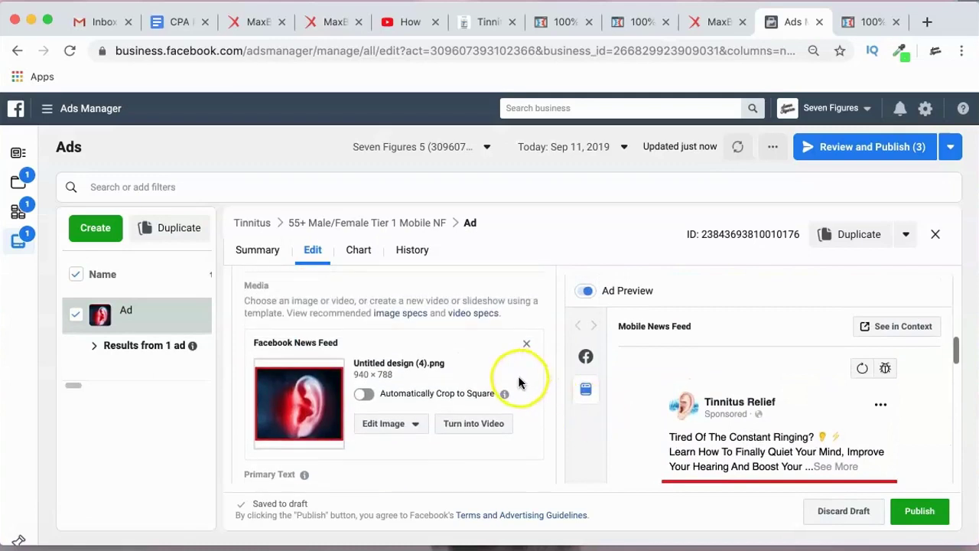
scroll(518, 376, "up", 5)
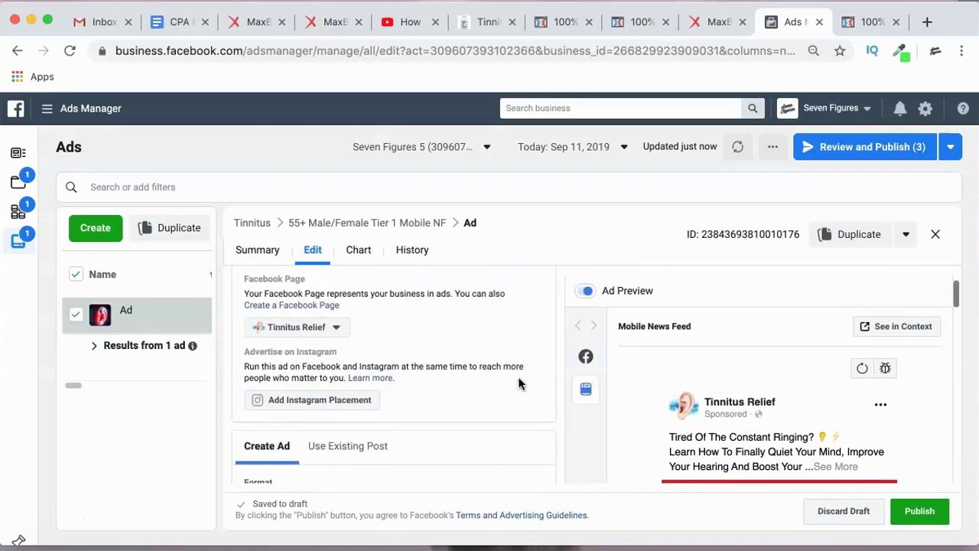
scroll(518, 376, "up", 2)
triple_click(427, 296)
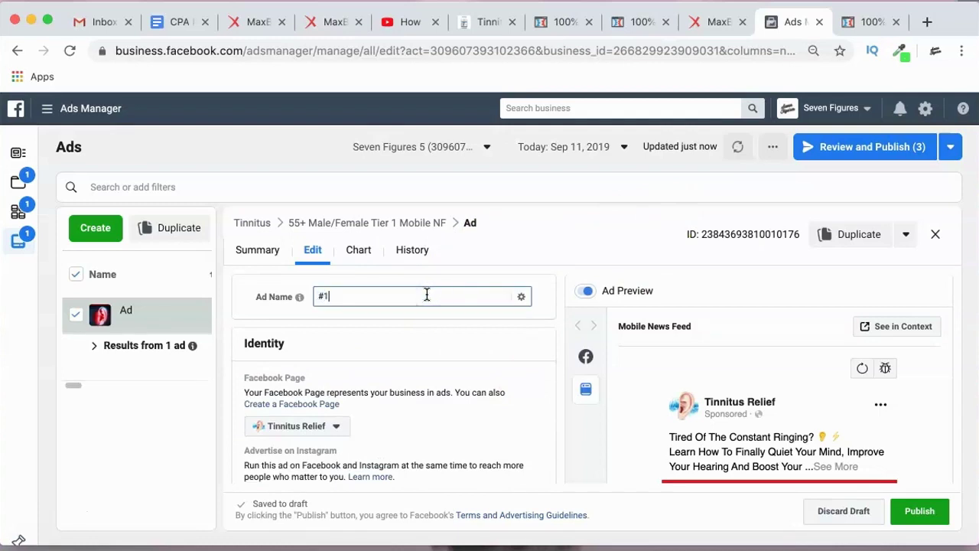
left_click(437, 330)
- Review the renamed ad's image and text in the Mobile News Feed preview
scroll(654, 369, "down", 3)
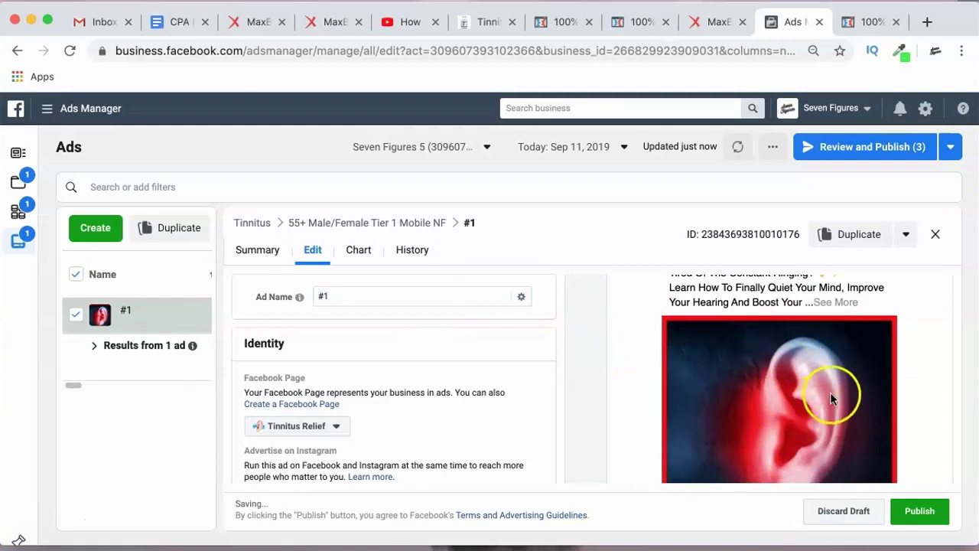
scroll(781, 425, "up", 3)
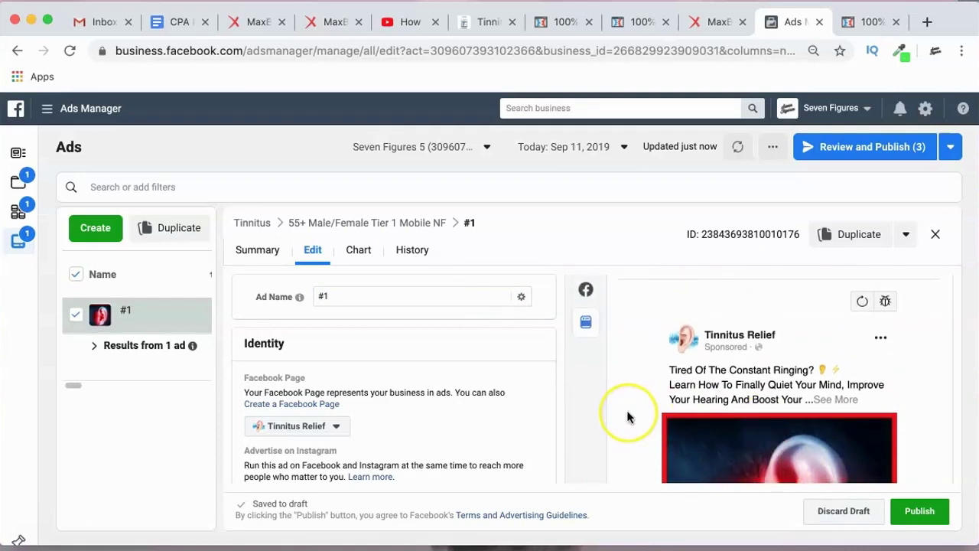
scroll(626, 417, "down", 3)
scroll(627, 417, "down", 2)
scroll(626, 416, "up", 5)
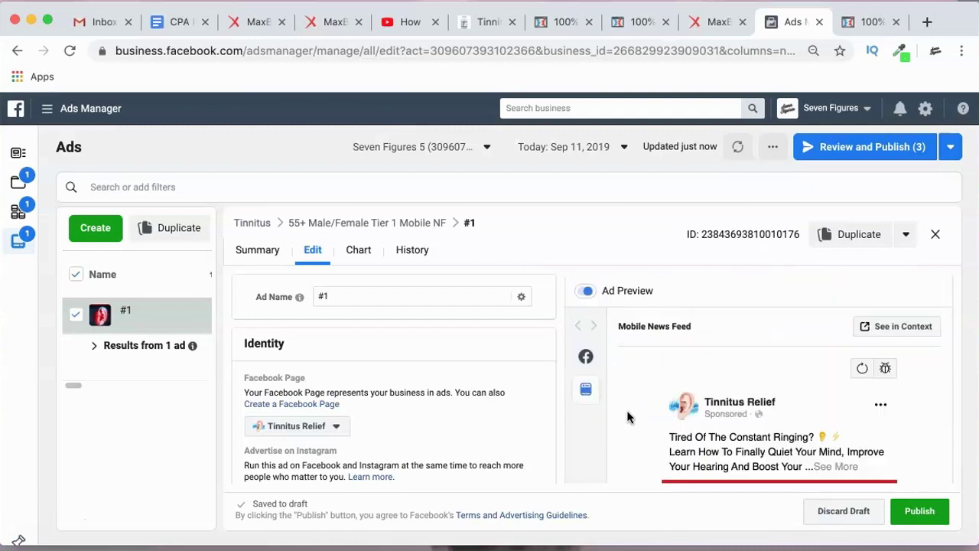